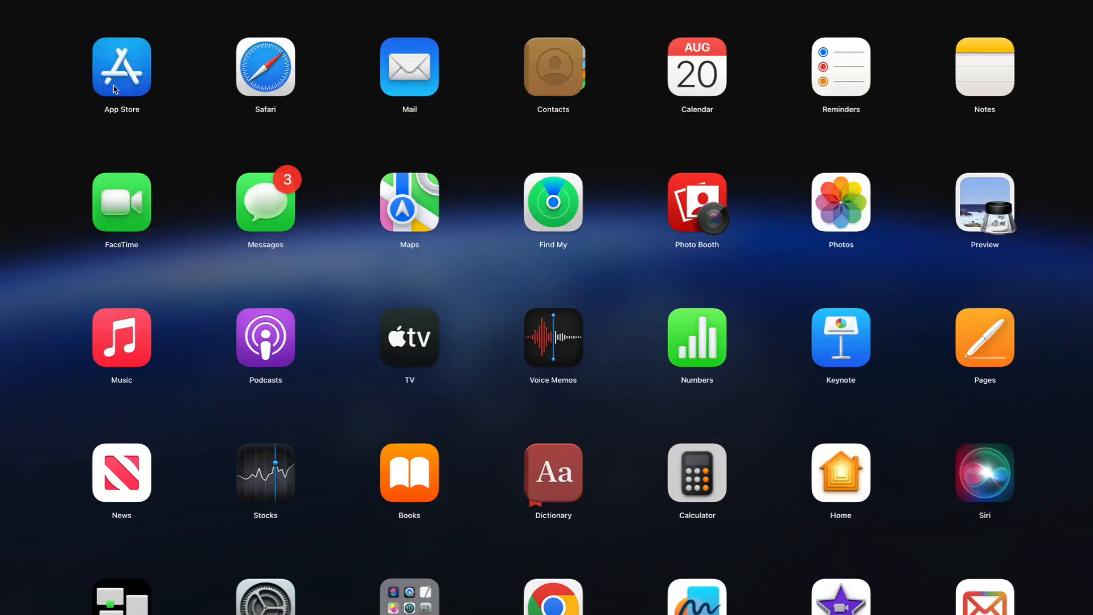
Open the App Store and search for imovie
click(116, 90)
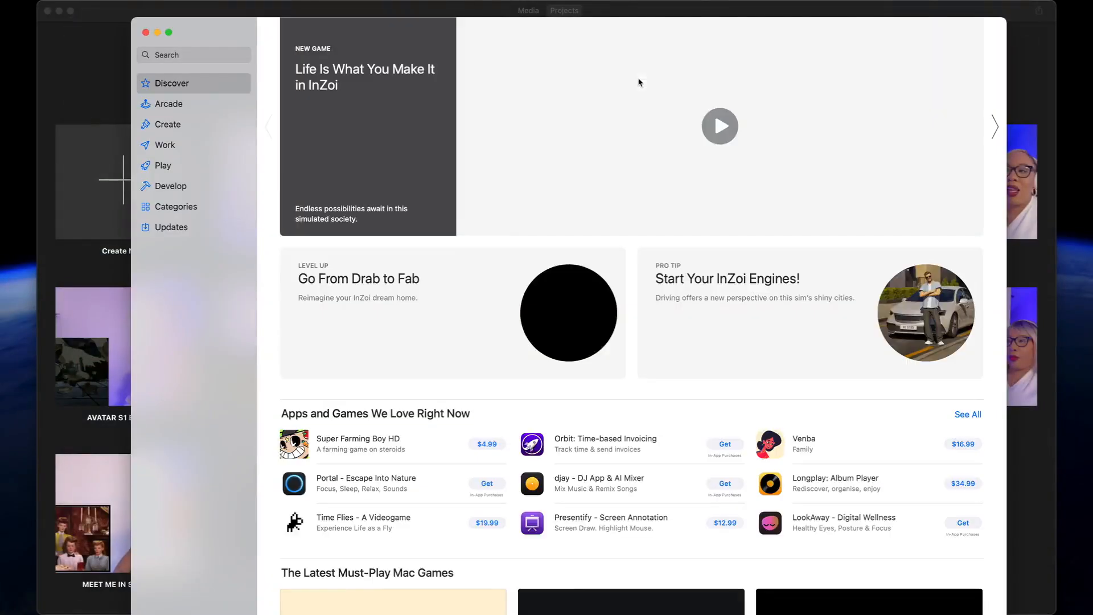
click(212, 56)
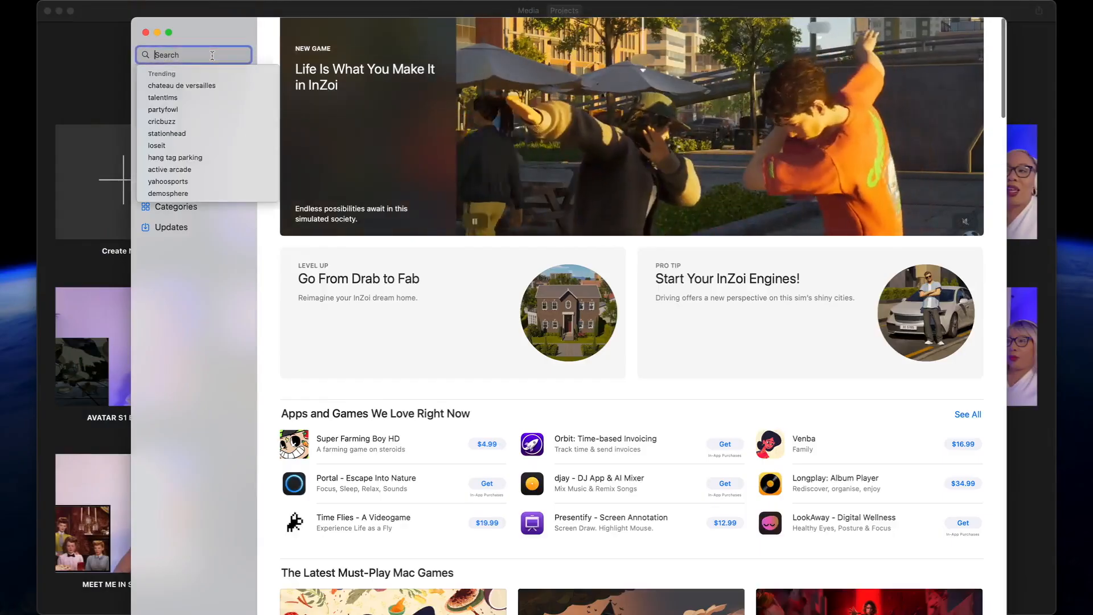
text(imovie)
key(Return)
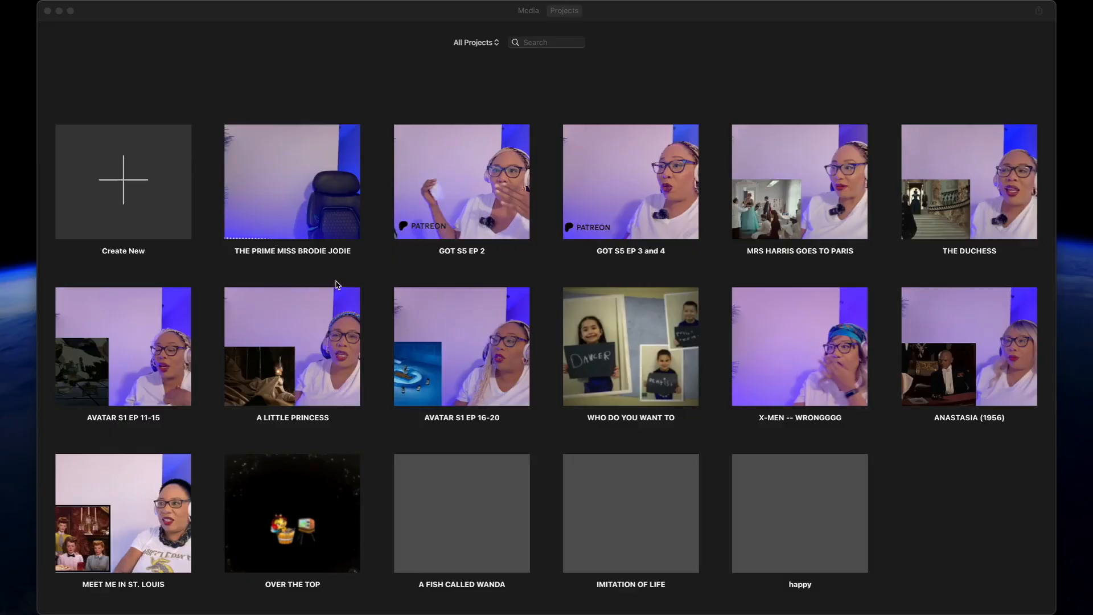
Switch to iMovie and create a new Movie project
click(120, 181)
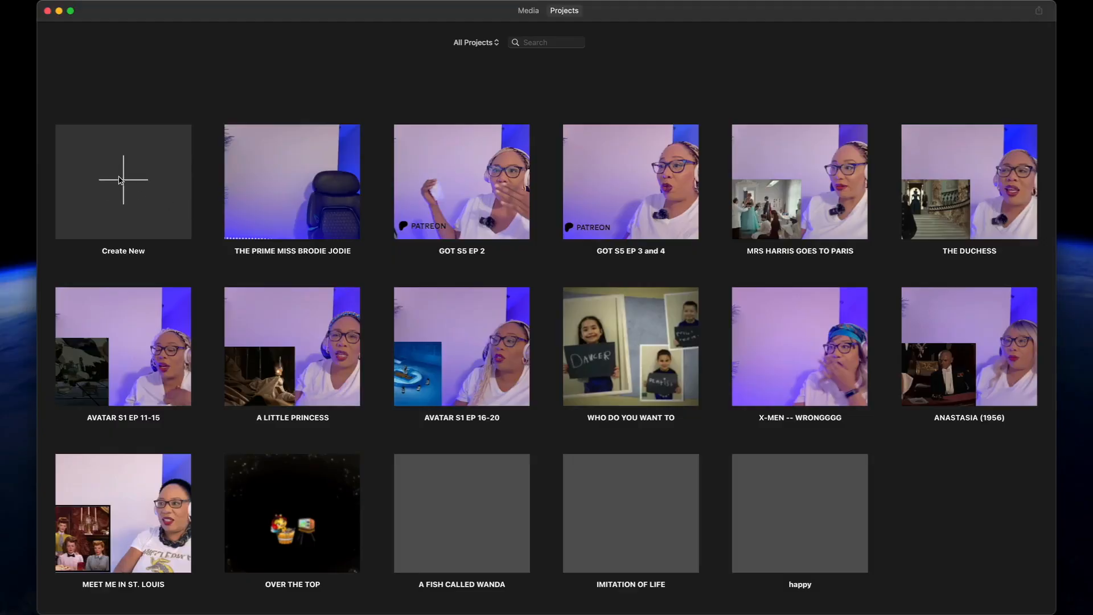
click(119, 181)
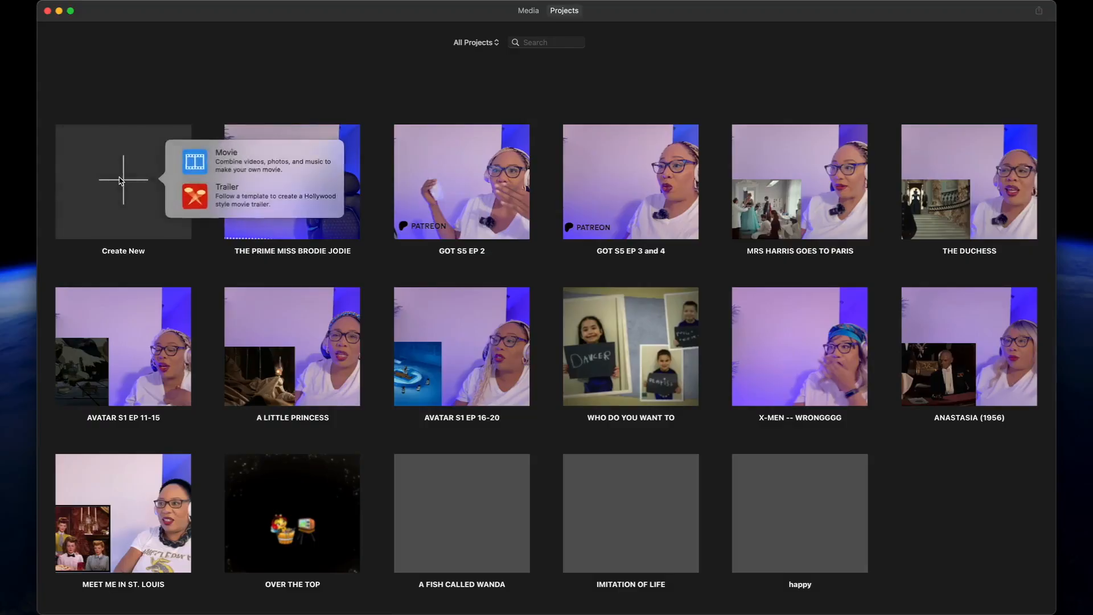
click(246, 162)
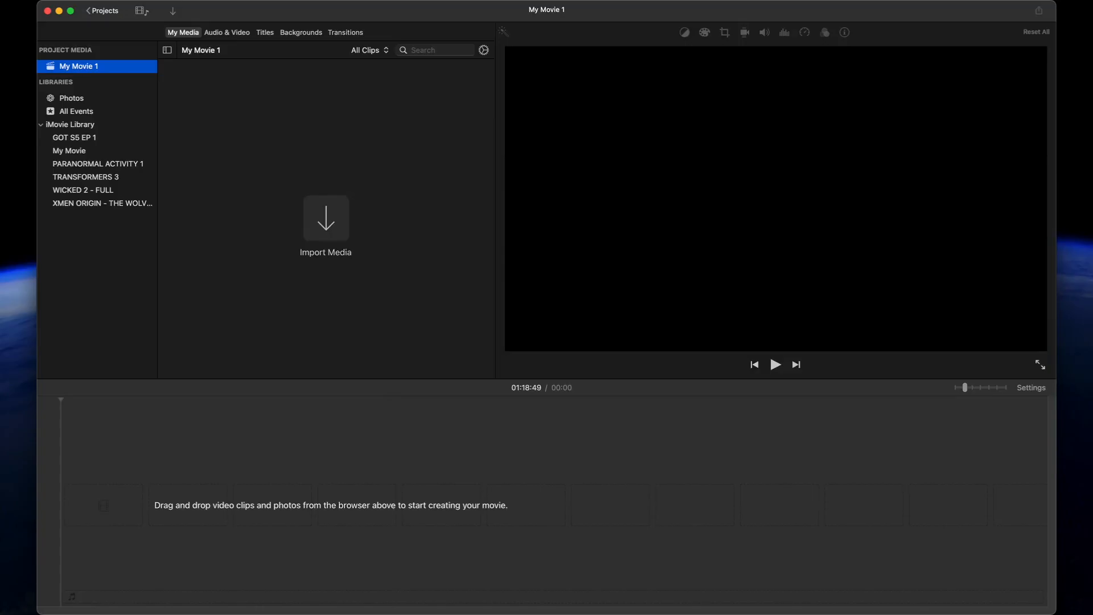
Import The Black Phone mp4 file from the REQUEST folder into the project media and close the Finder window
drag(1092, 1, 886, 1)
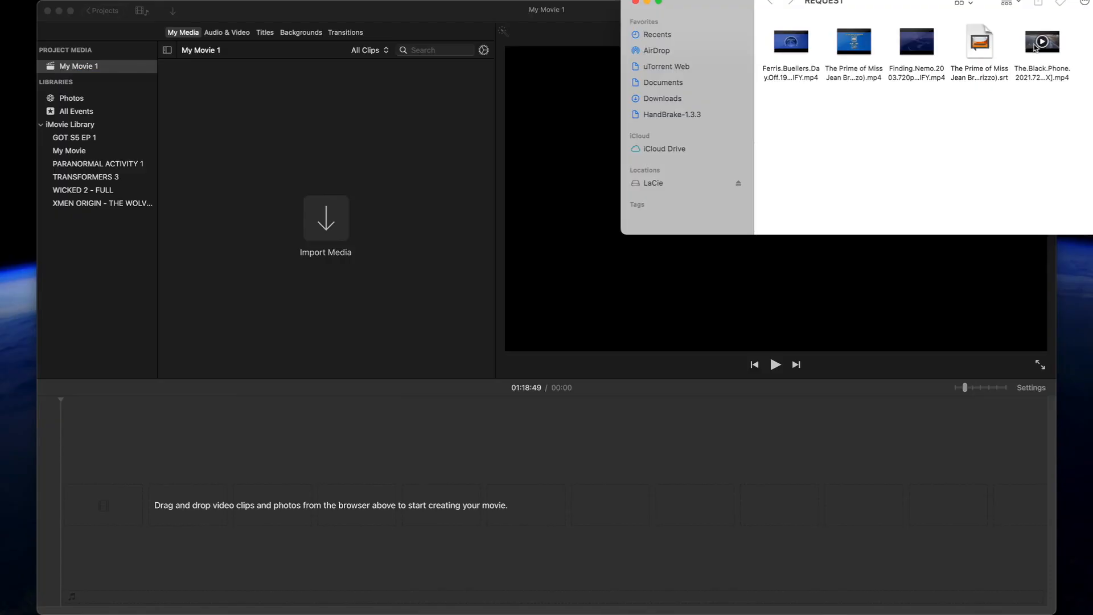
drag(1035, 46, 234, 306)
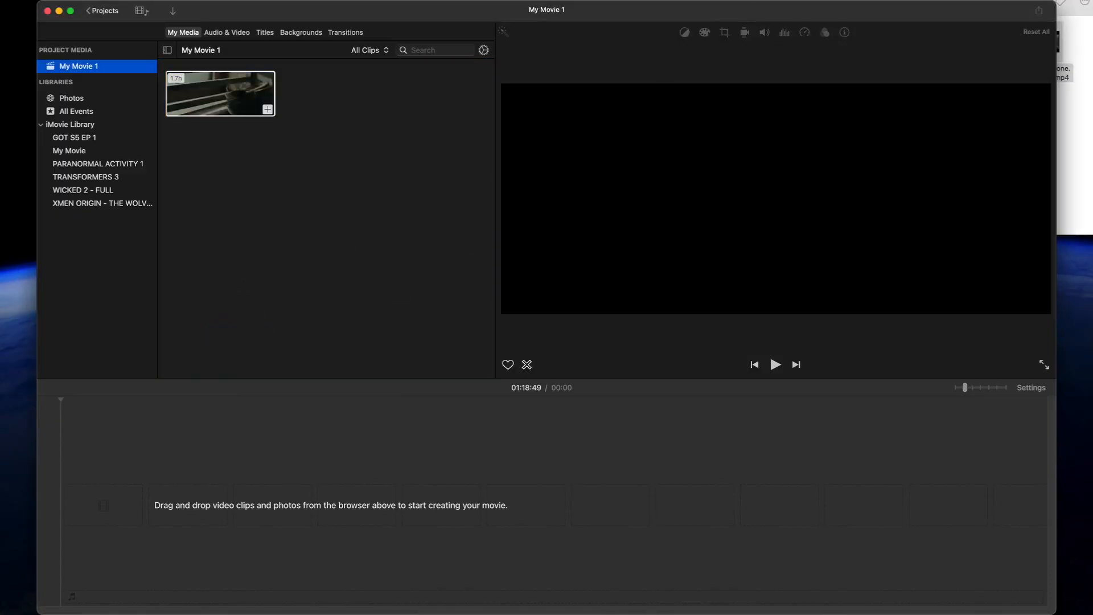
click(757, 0)
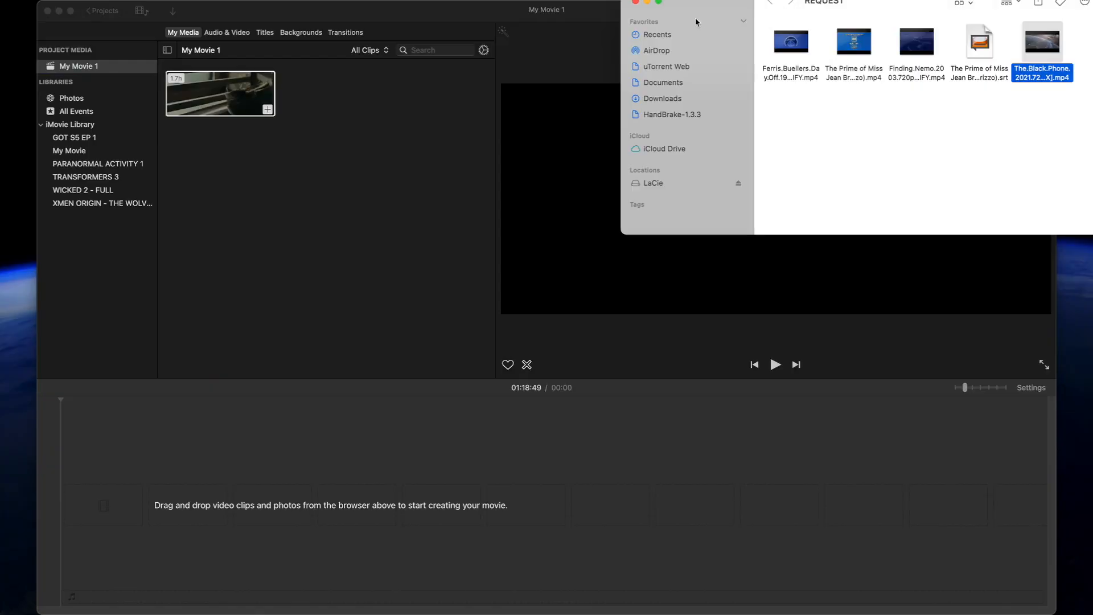
click(633, 2)
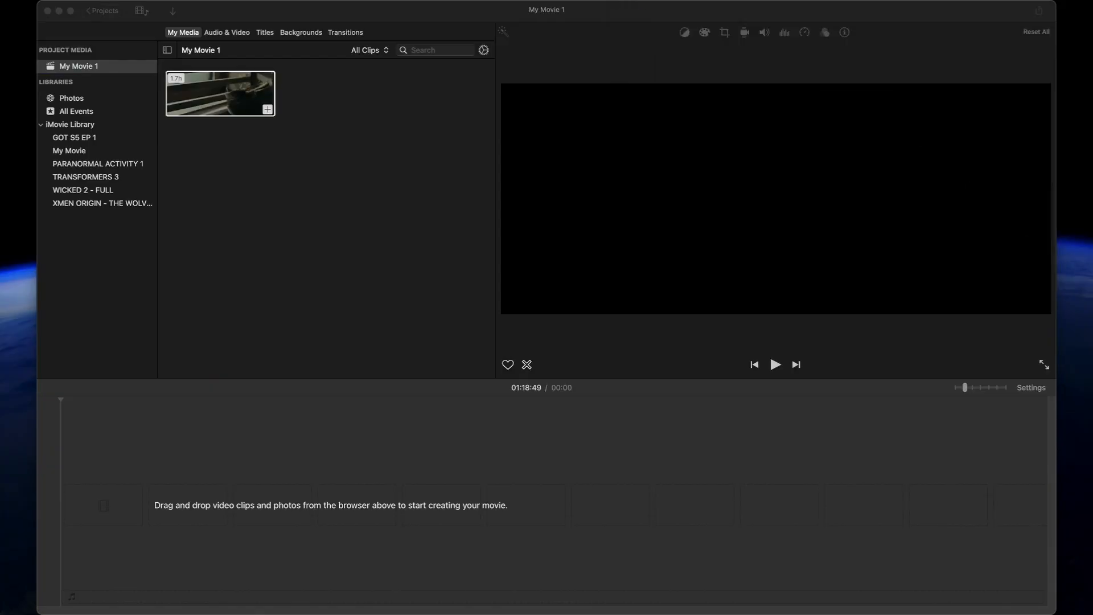
Add the webcam reaction recording to the start of the empty timeline
drag(1092, 420, 206, 497)
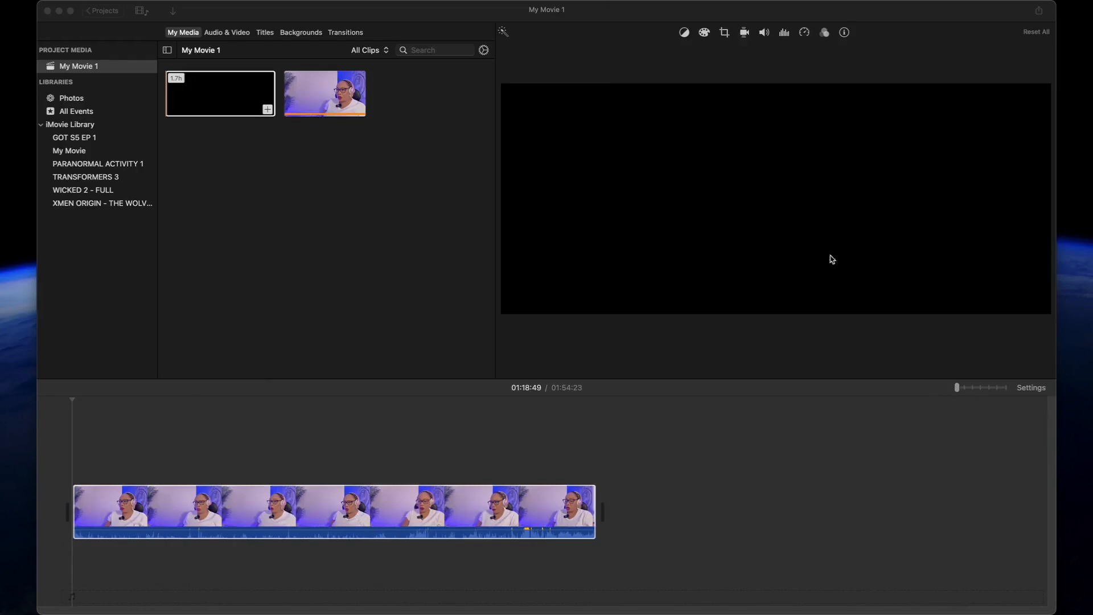
click(973, 387)
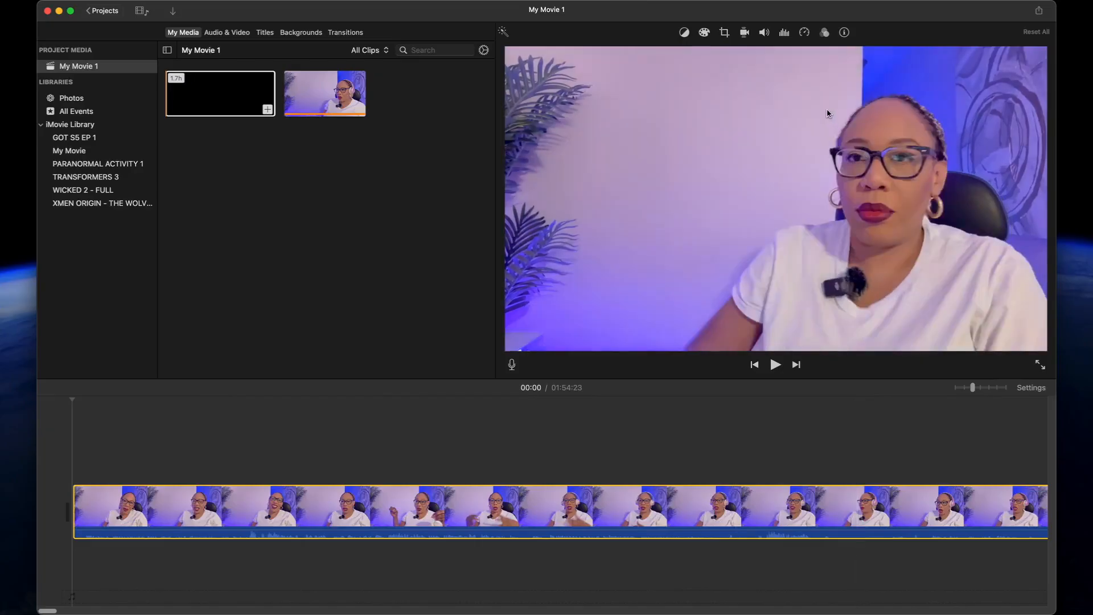
Turn on automatic volume adjustment for the reaction clip and set its volume to 132%
click(763, 33)
click(602, 54)
click(671, 54)
drag(672, 55, 673, 55)
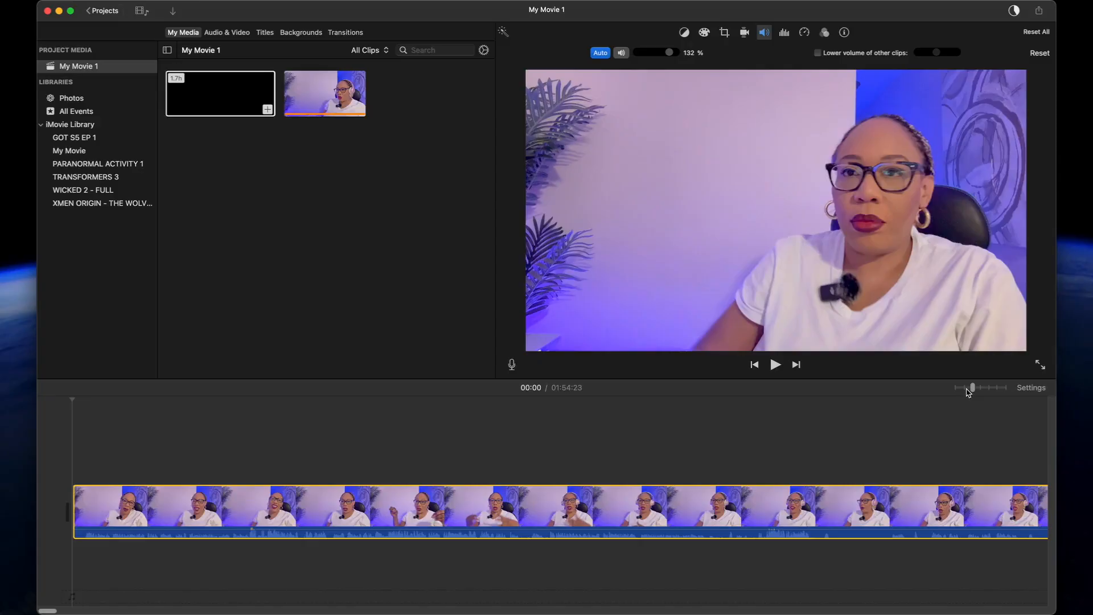
drag(968, 392, 956, 390)
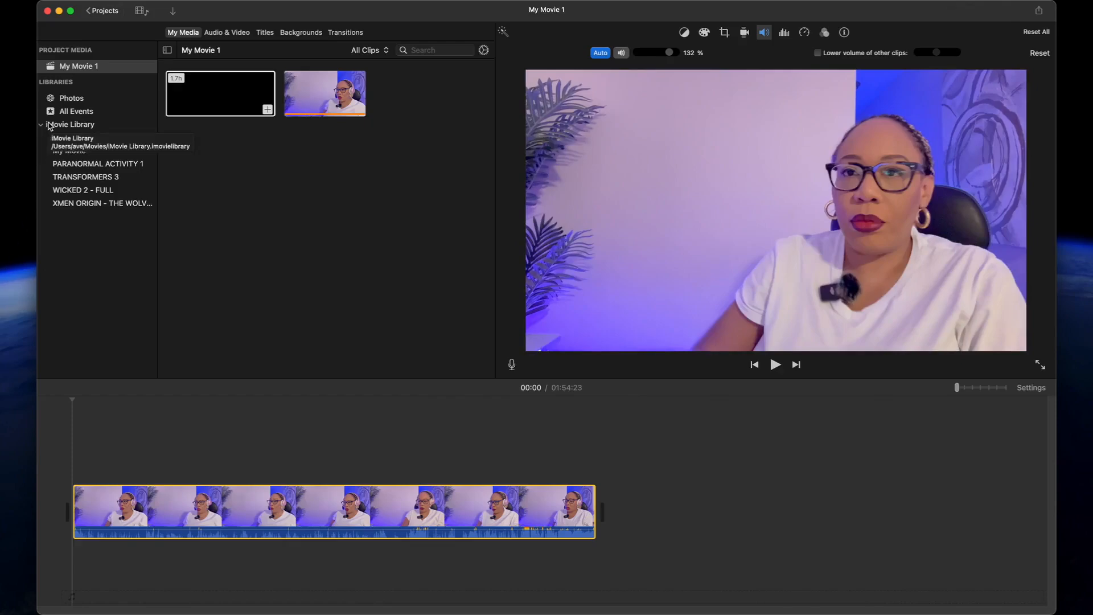
Save the project as THE BLACK PHONE and reopen it from the project list
click(106, 10)
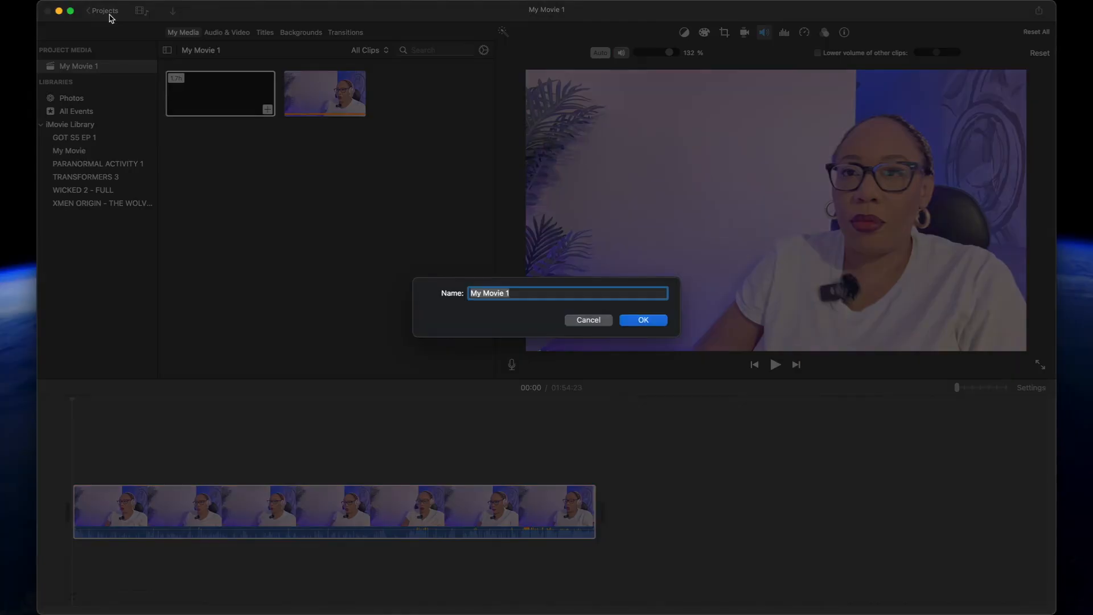
text(THE BLACK PHONE)
key(Return)
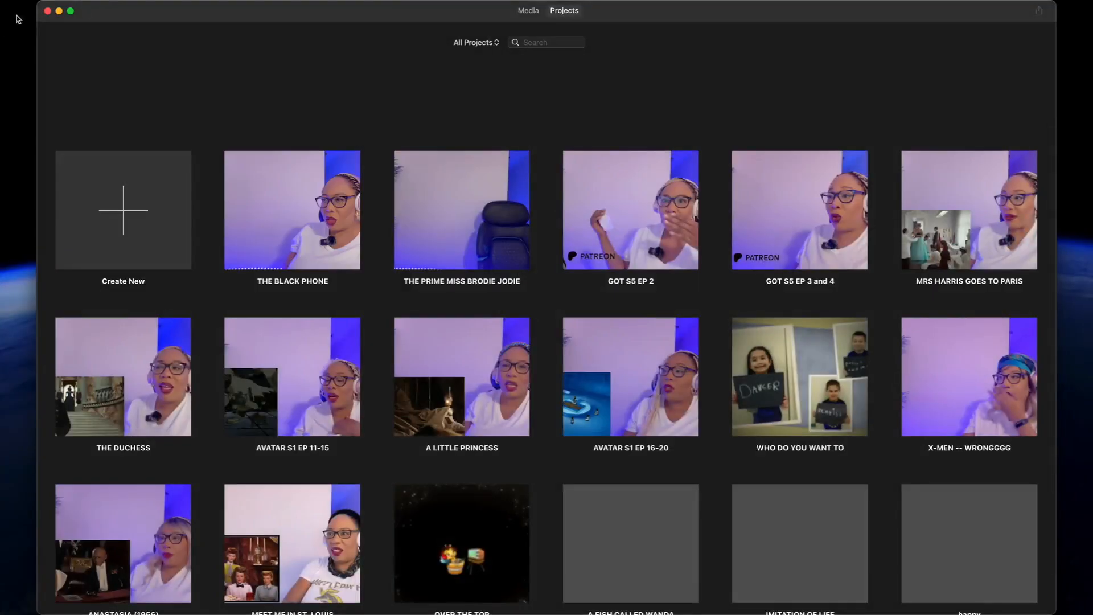
mouse_move(319, 202)
mouse_move(312, 286)
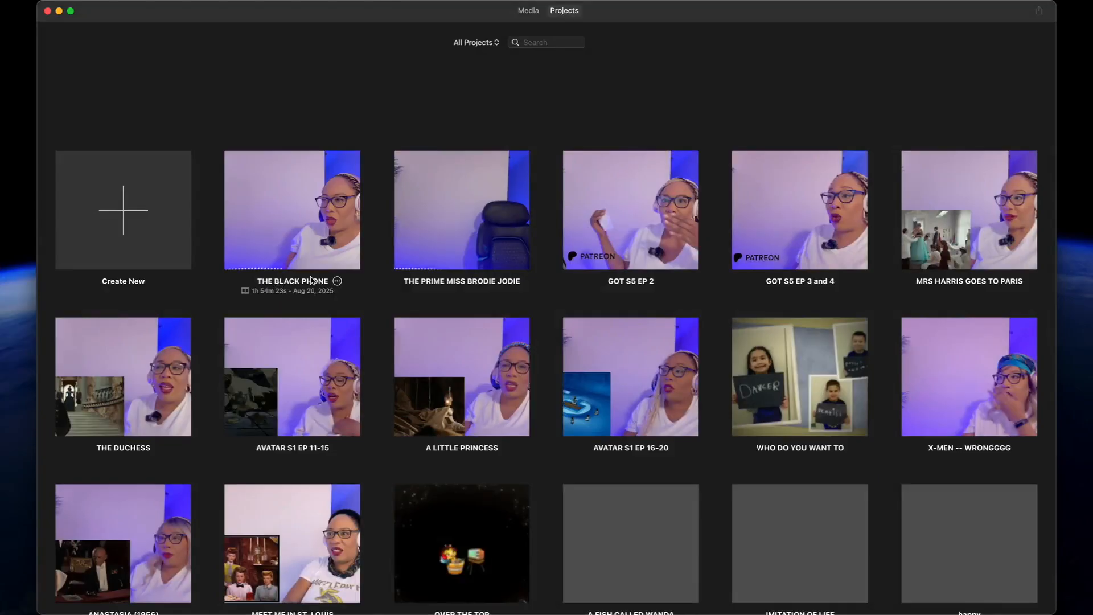
click(309, 229)
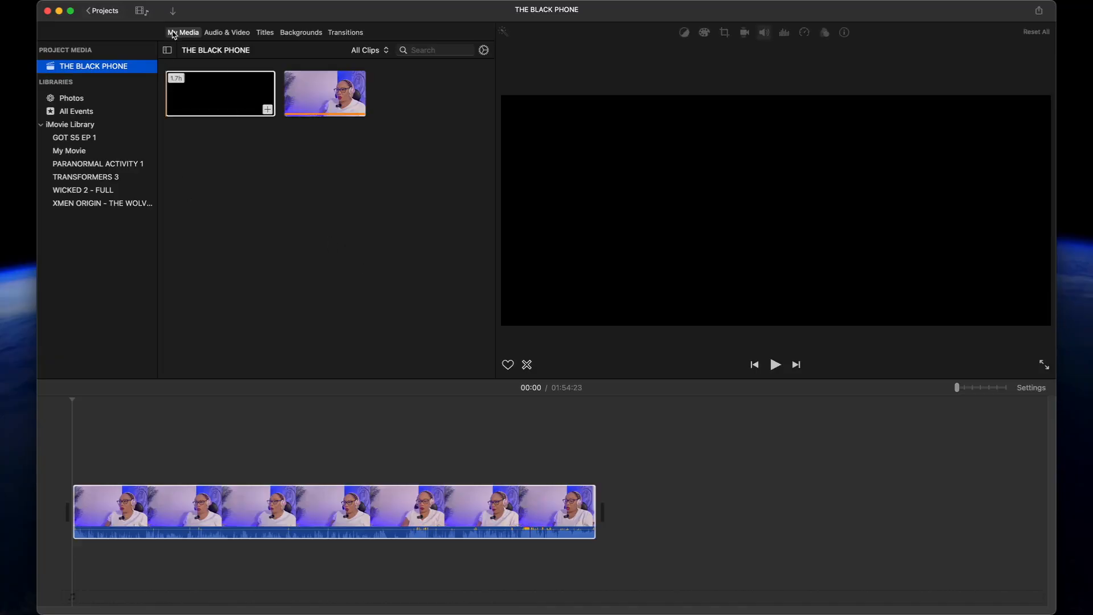
Examine the imported film clip in the project media and the reaction clip on the timeline
click(173, 34)
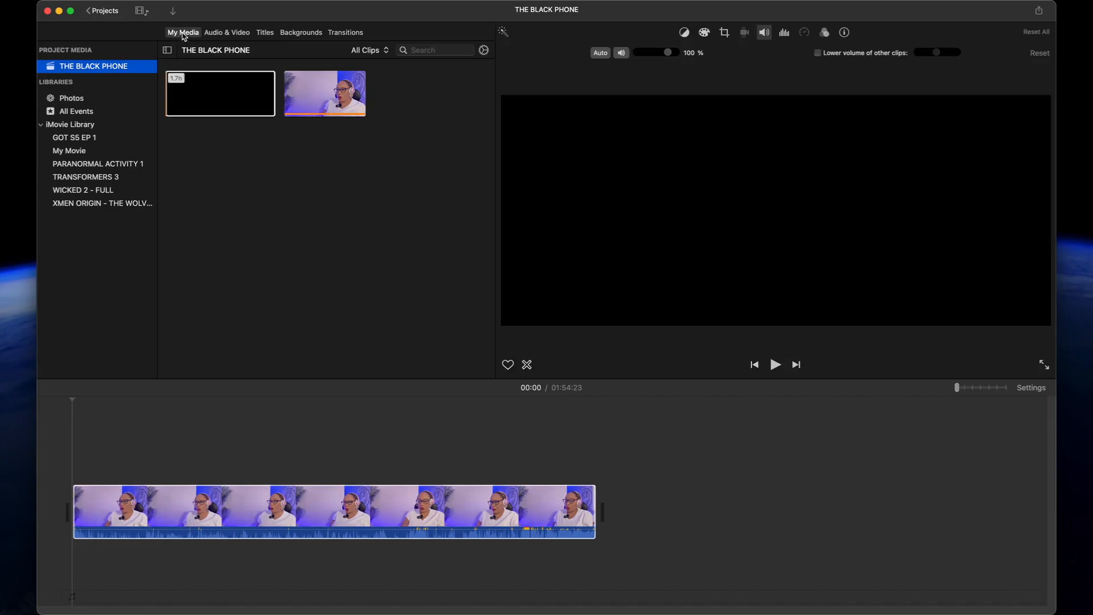
click(231, 108)
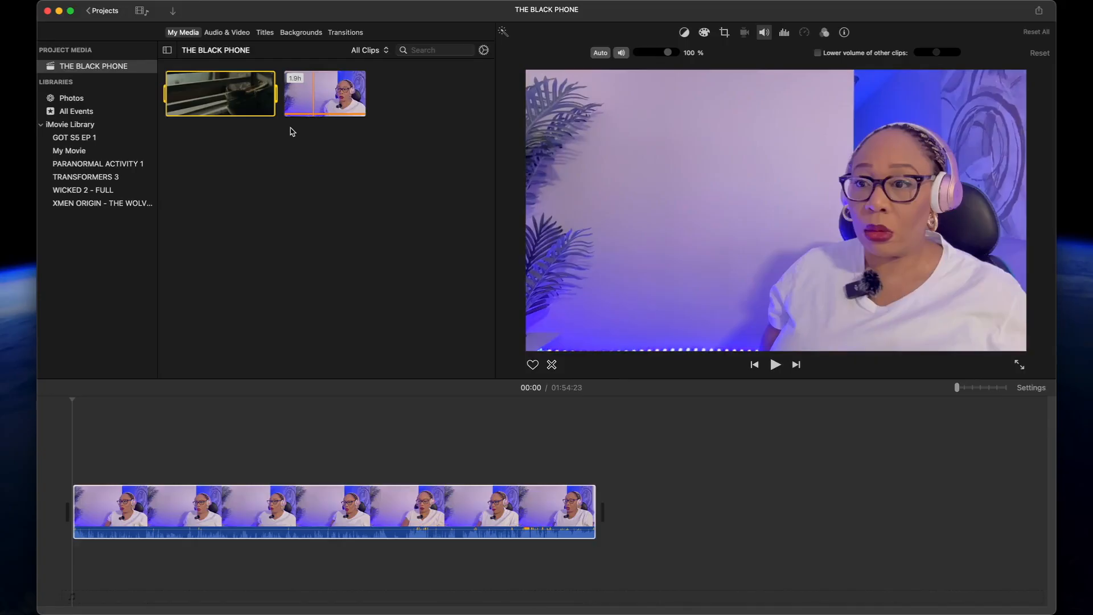
click(94, 509)
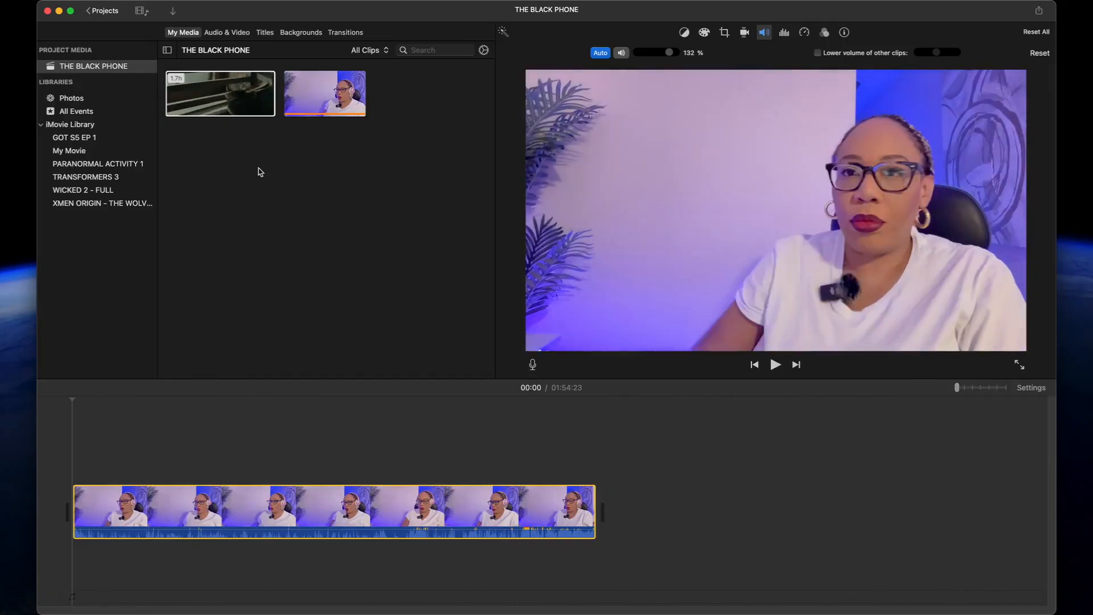
click(249, 101)
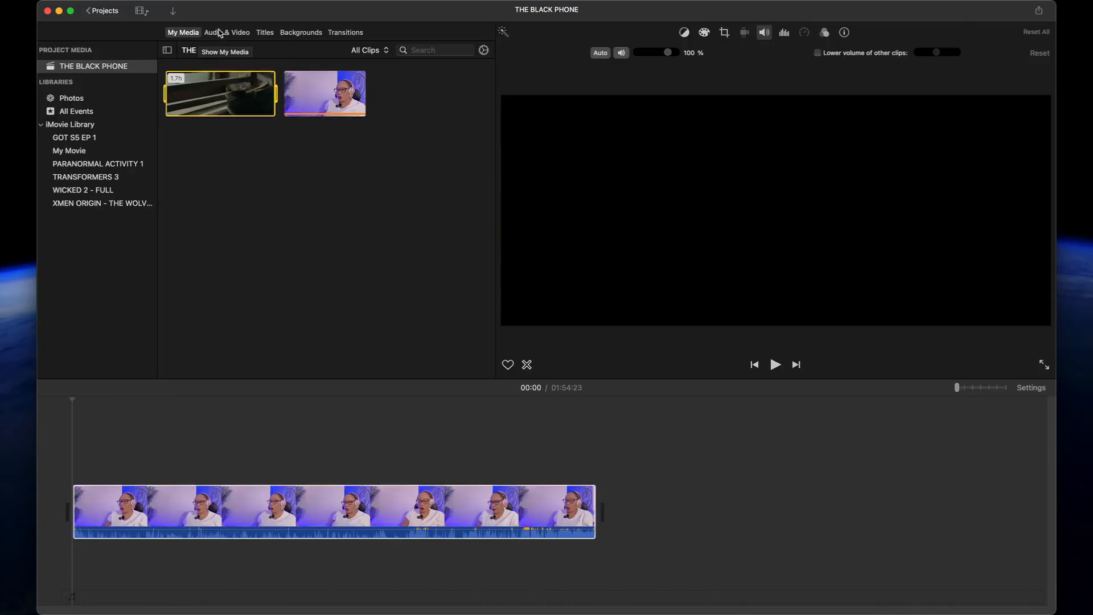
Preview the built-in sound effects Bubbles, Drone Dark Suspense 2 and Golf Hit 1
click(220, 36)
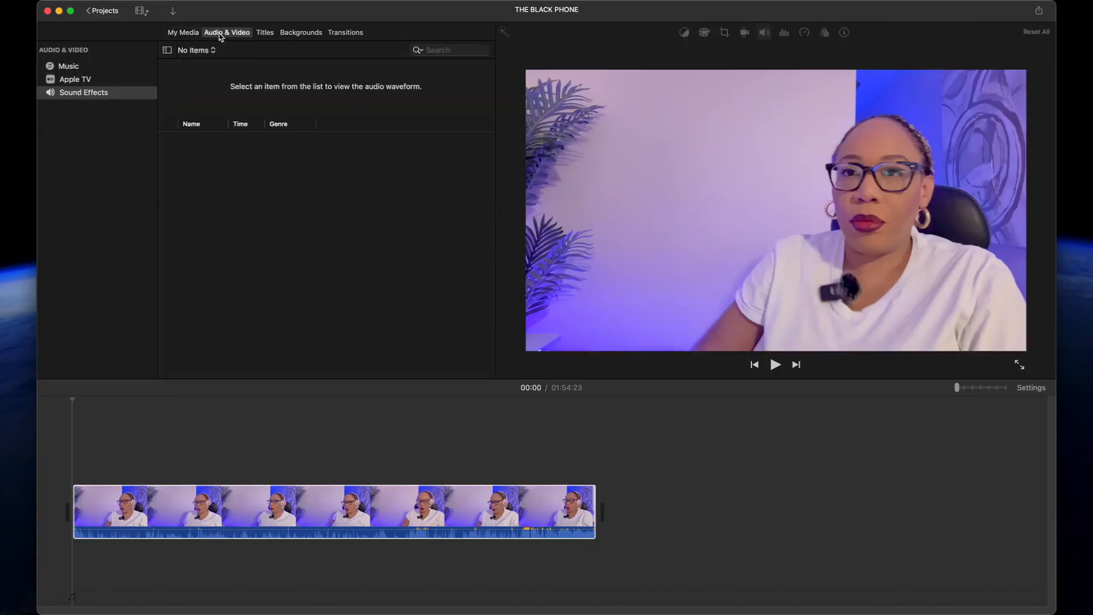
click(145, 93)
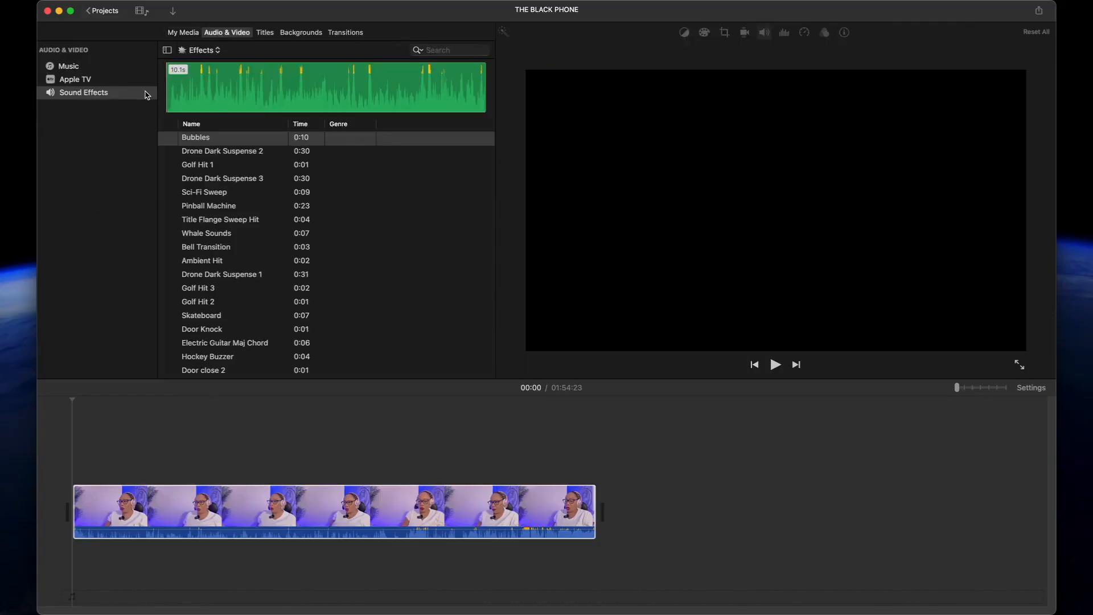
mouse_move(212, 151)
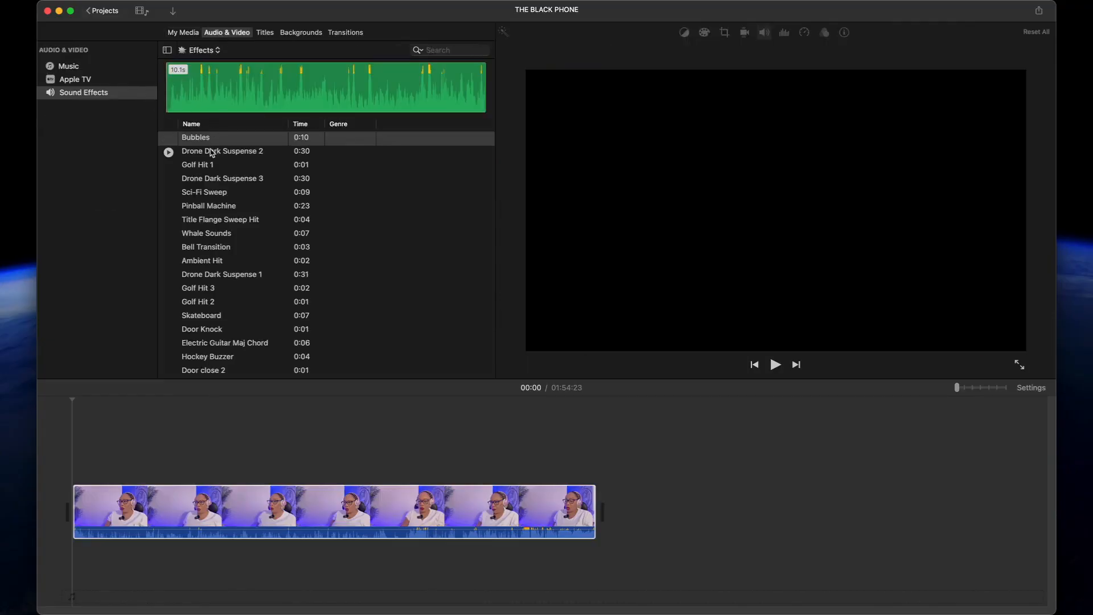
click(169, 139)
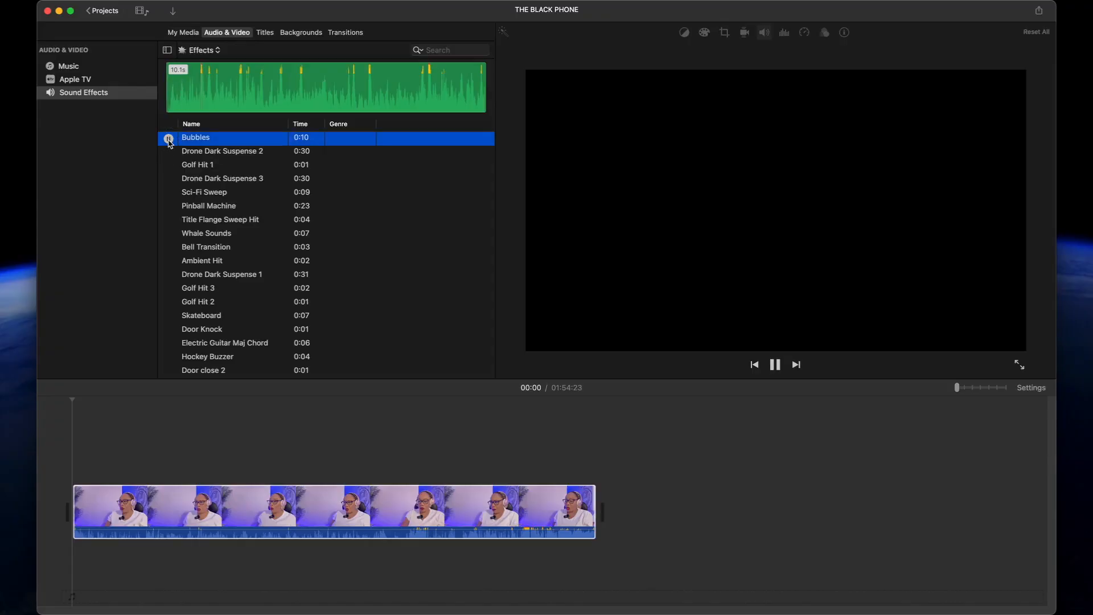
click(169, 152)
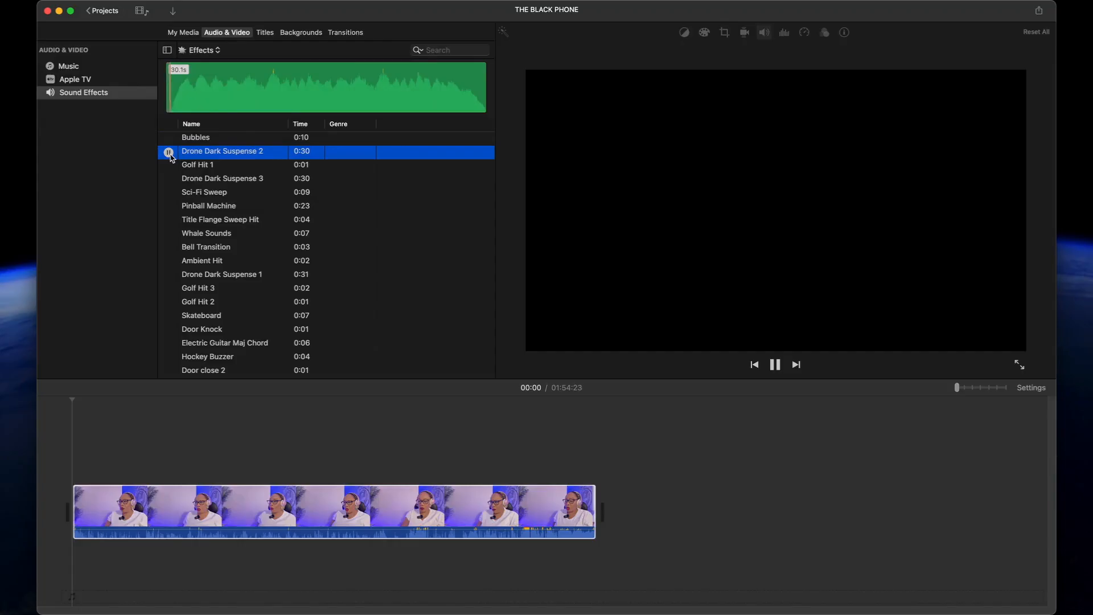
click(168, 166)
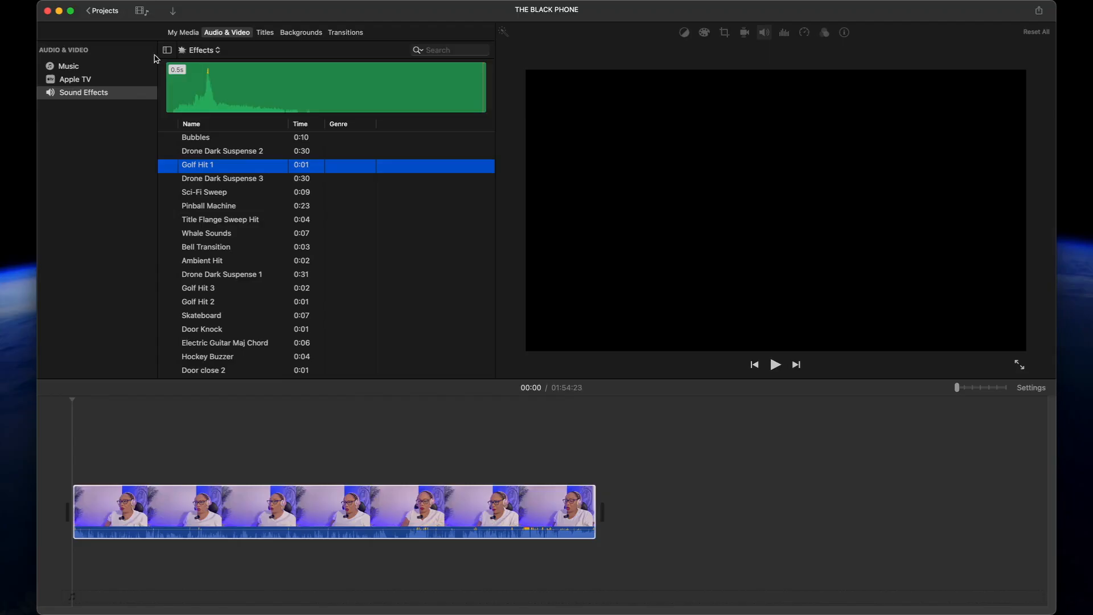
Open the Music library and deny iMovie access to Apple Music and the media library
click(86, 71)
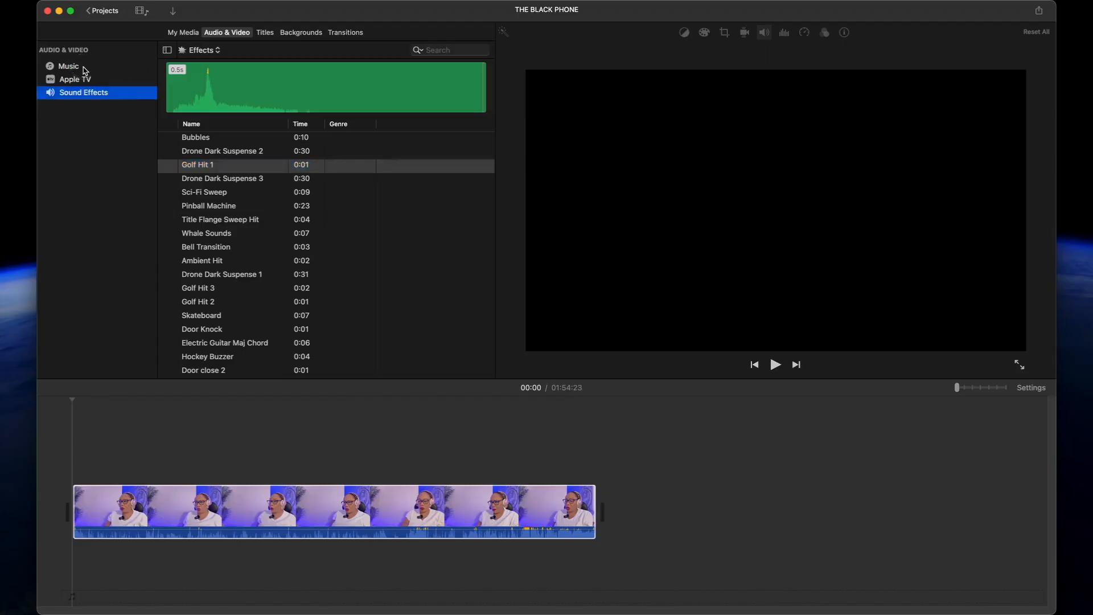
click(85, 68)
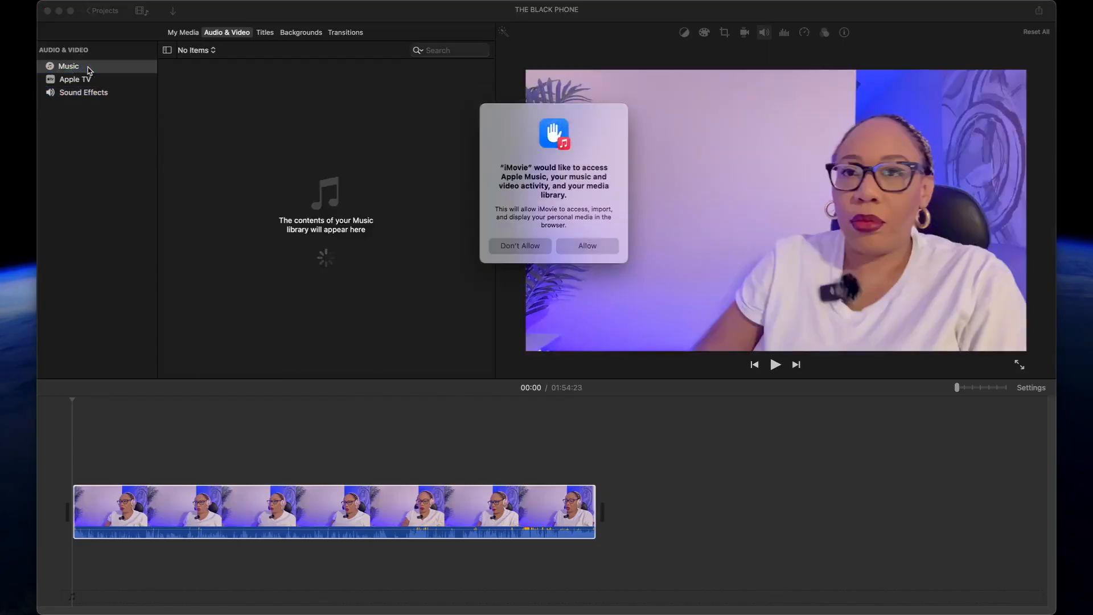
click(527, 248)
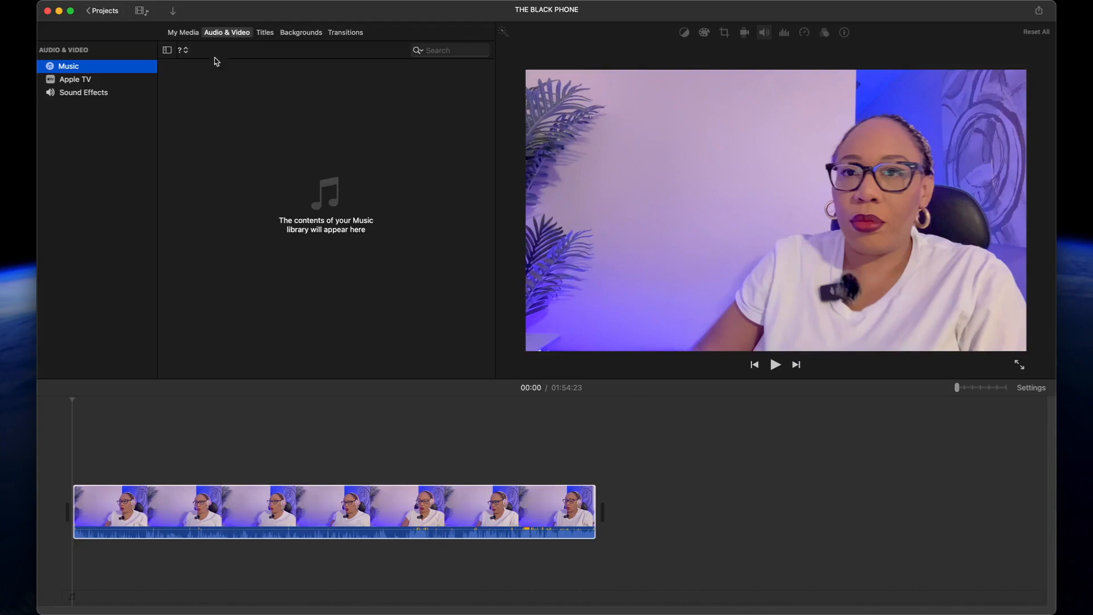
Overlay a Slide title near the start of the reaction clip and replace its placeholder text
click(266, 36)
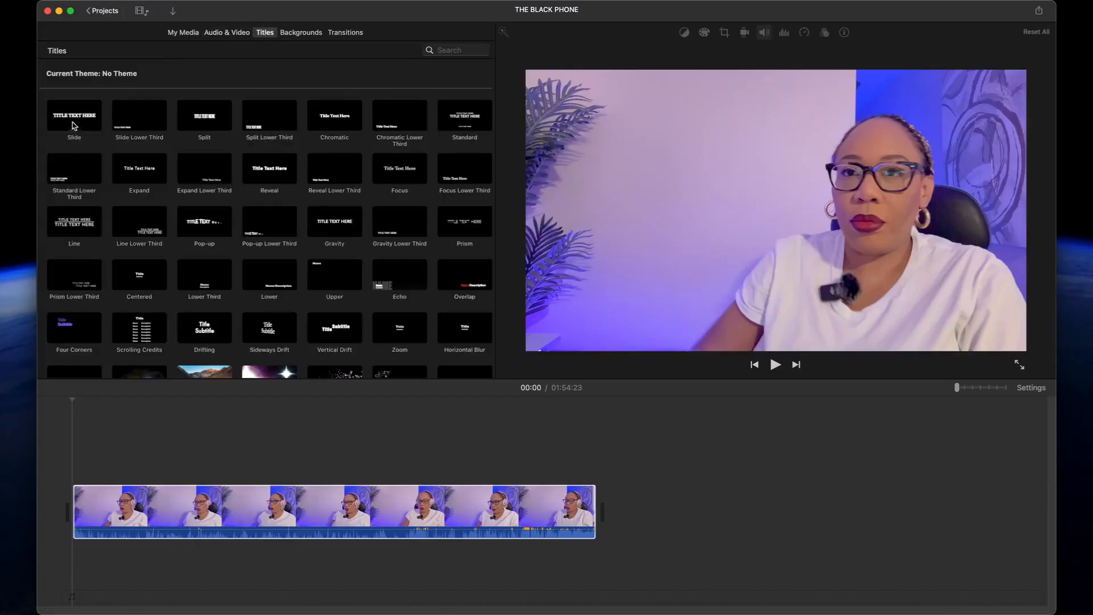
drag(73, 119, 104, 439)
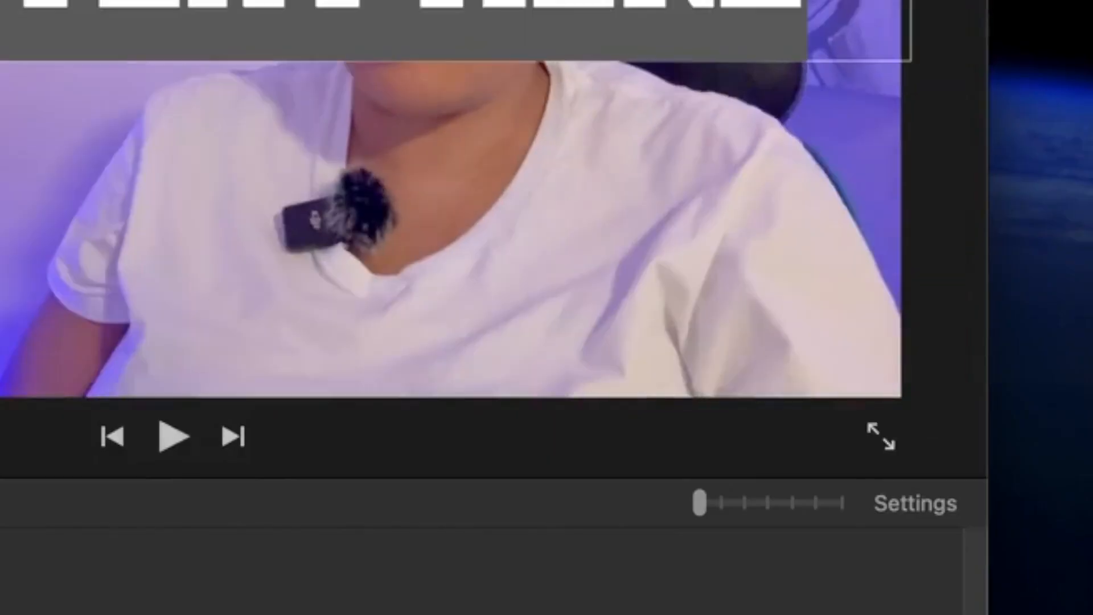
triple_click(152, 9)
text(MY NE)
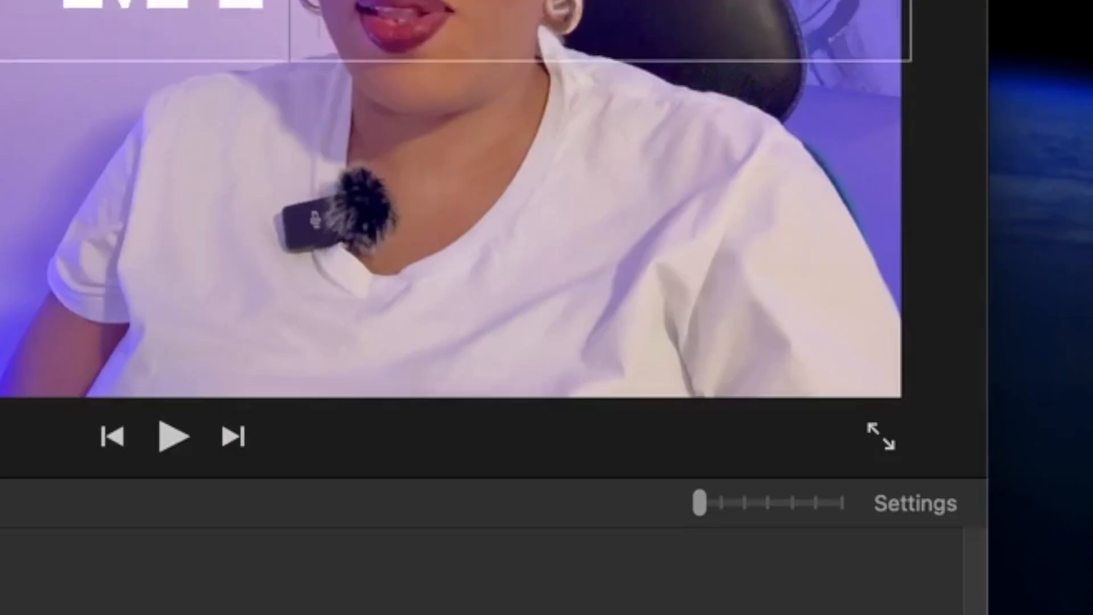
text(ACTION)
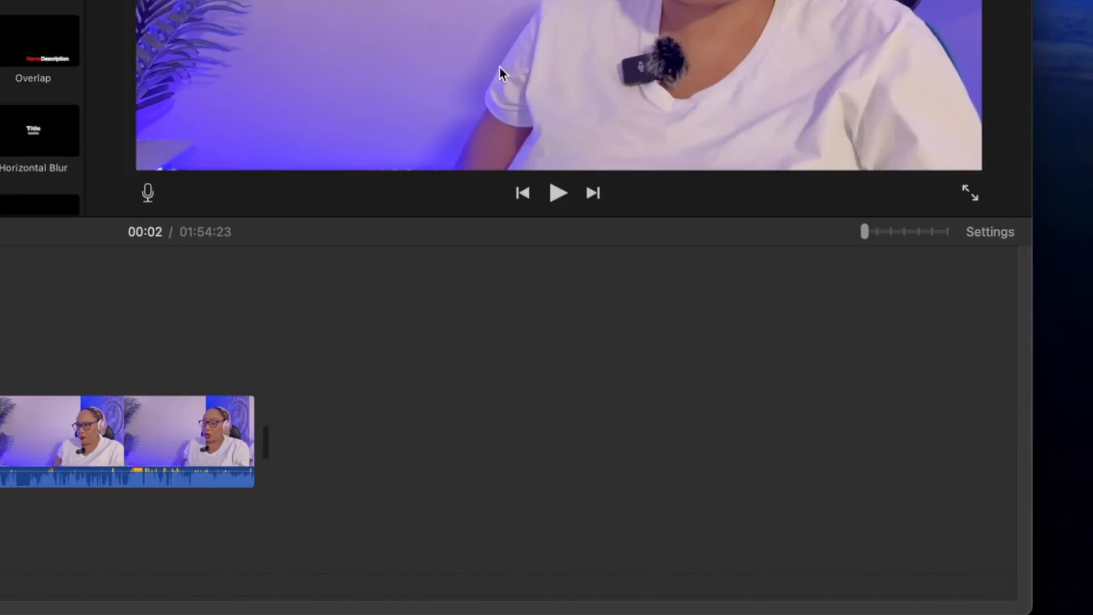
Play the reaction clip from its start to preview the WELCOME title
click(896, 232)
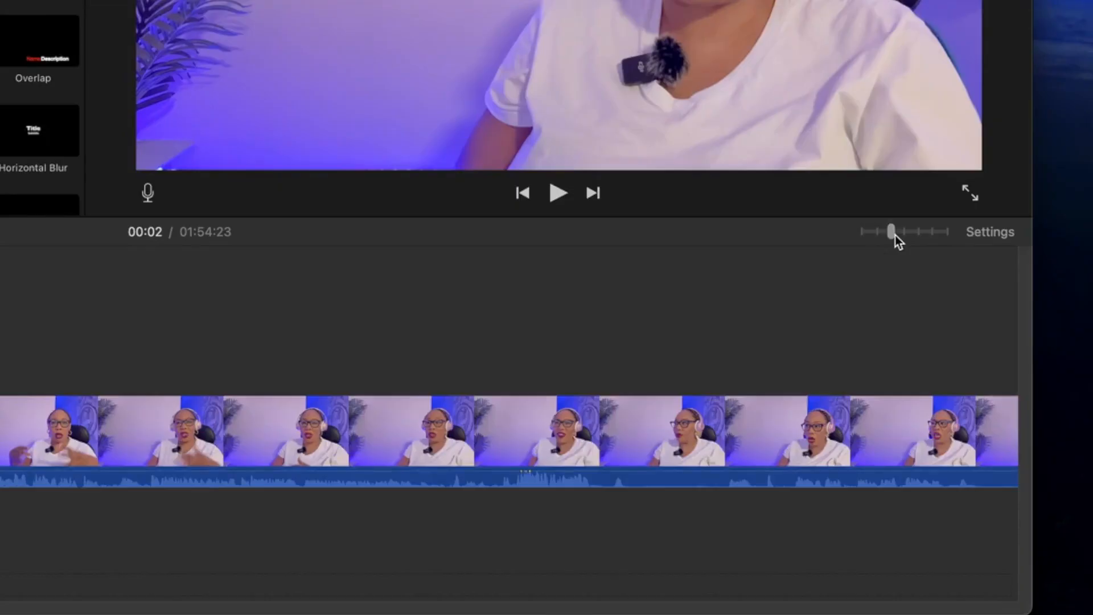
click(905, 234)
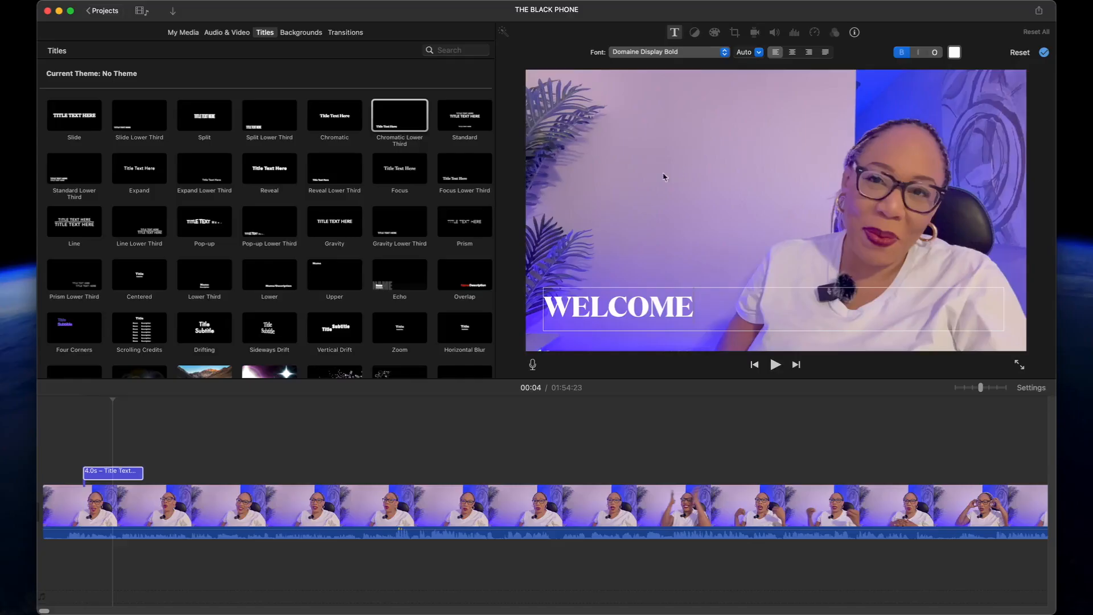
click(72, 516)
key(space)
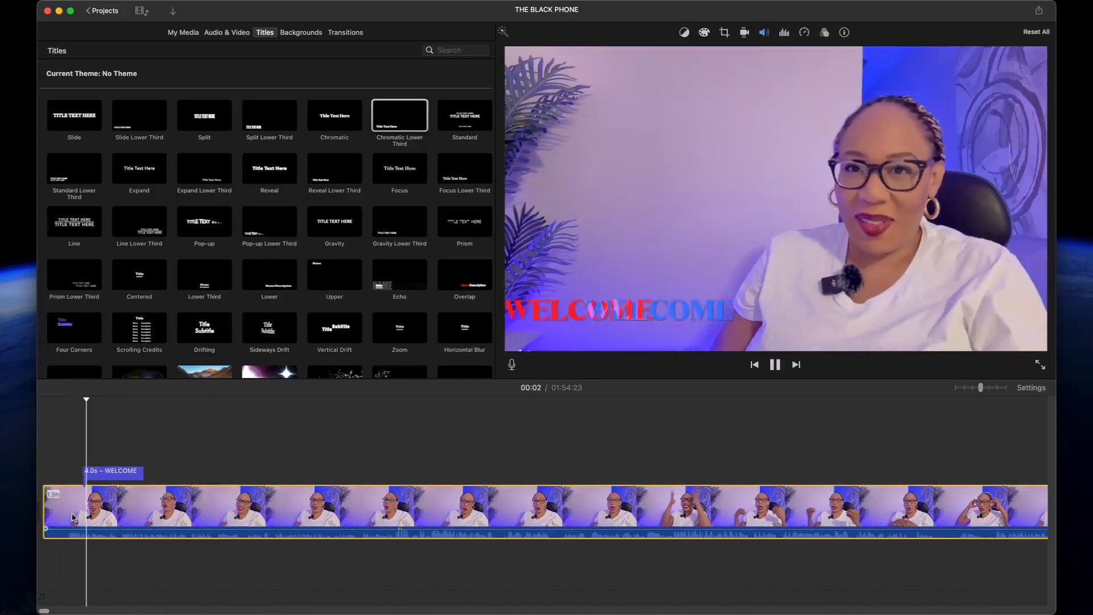
Overlay a second title with a landscape thumbnail on the reaction clip, just after the WELCOME title
click(88, 476)
click(208, 370)
drag(207, 373, 165, 459)
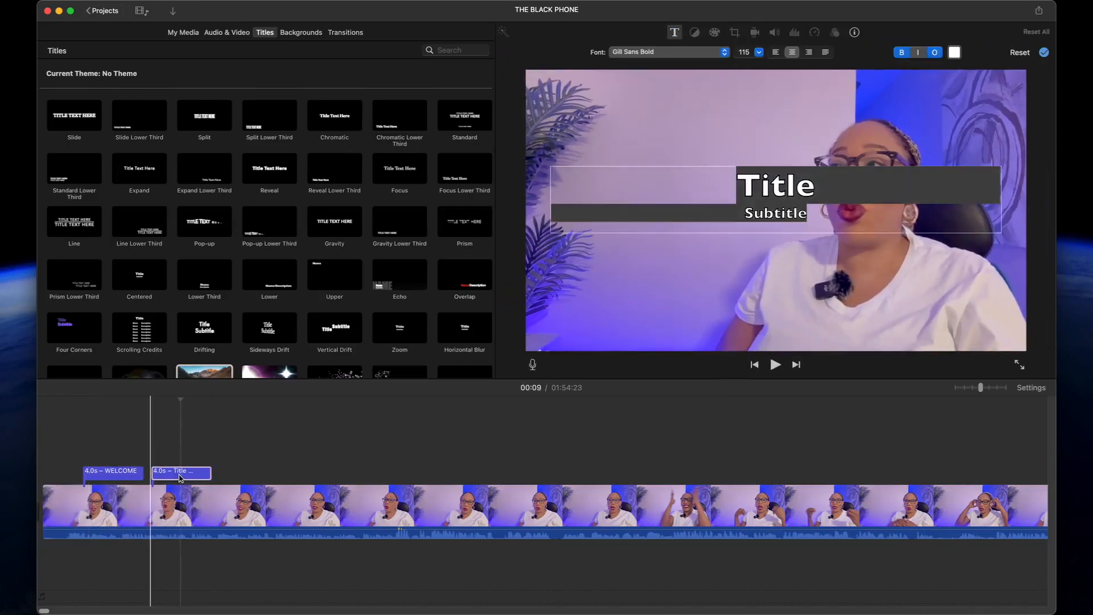
Delete both titles above the reaction clip, including WELCOME
key(Delete)
click(128, 476)
key(Delete)
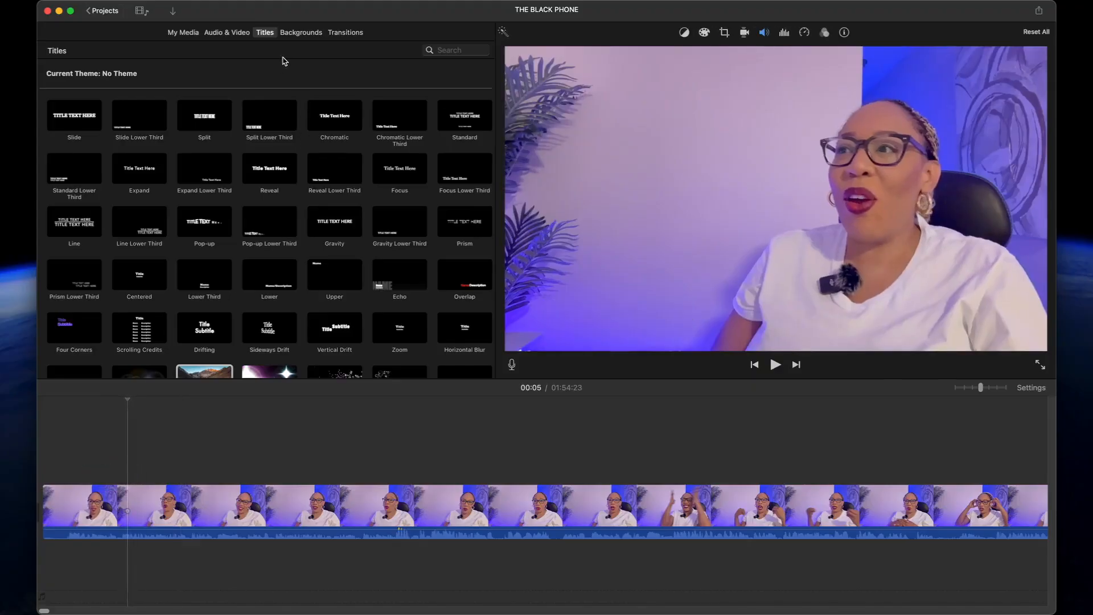
Insert the pink-to-purple gradient background before the reaction clip at the start of the timeline
click(465, 117)
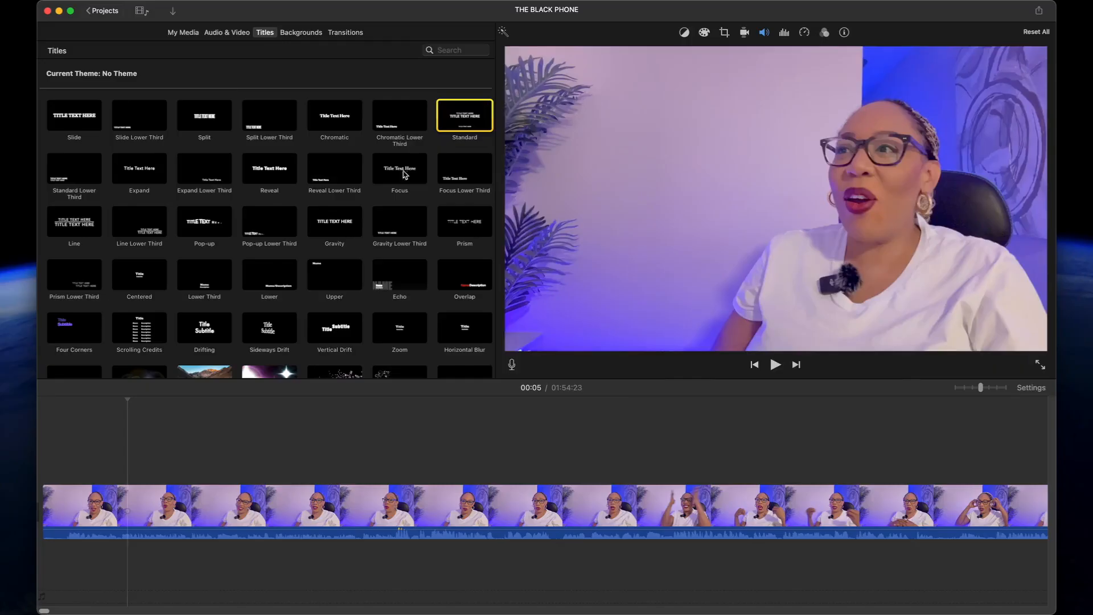
click(297, 35)
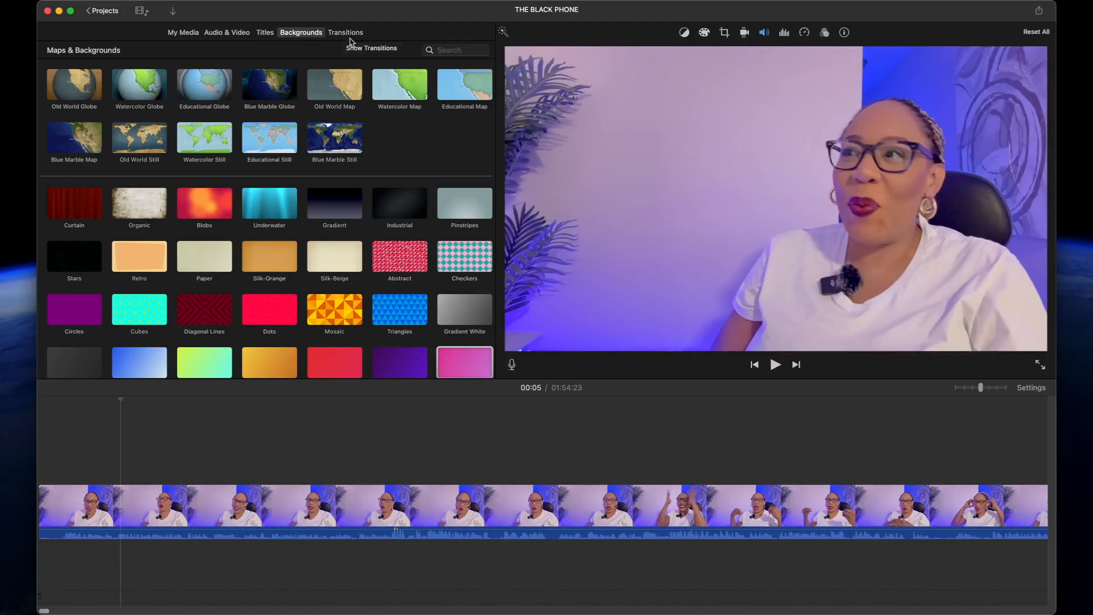
click(512, 363)
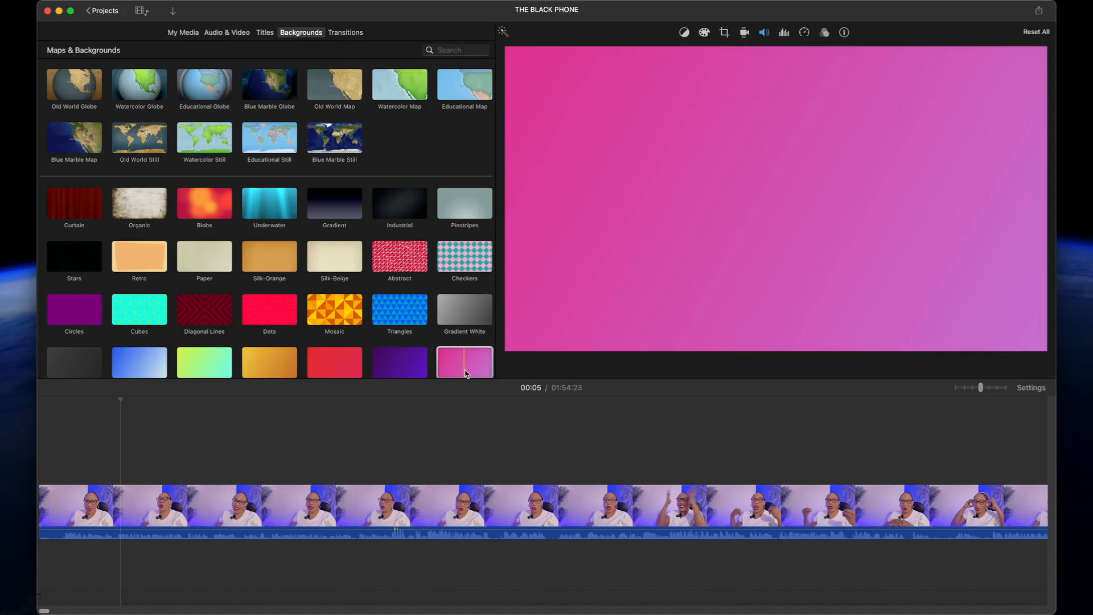
drag(465, 373, 39, 510)
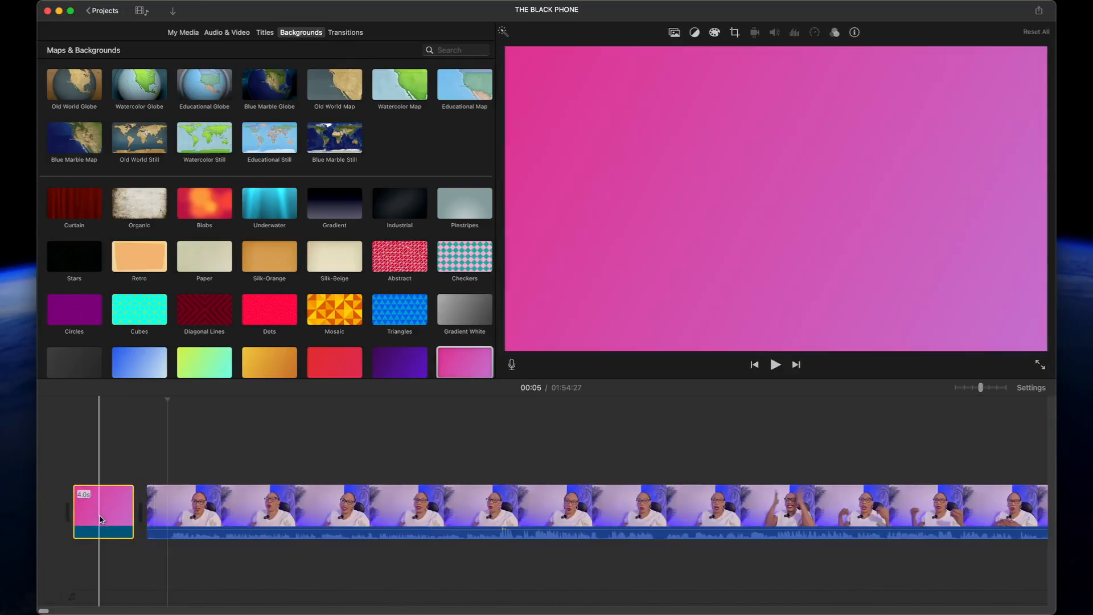
Overlay a Chromatic title reading MY FILM REACTION on the pink background and play it from the start
click(264, 34)
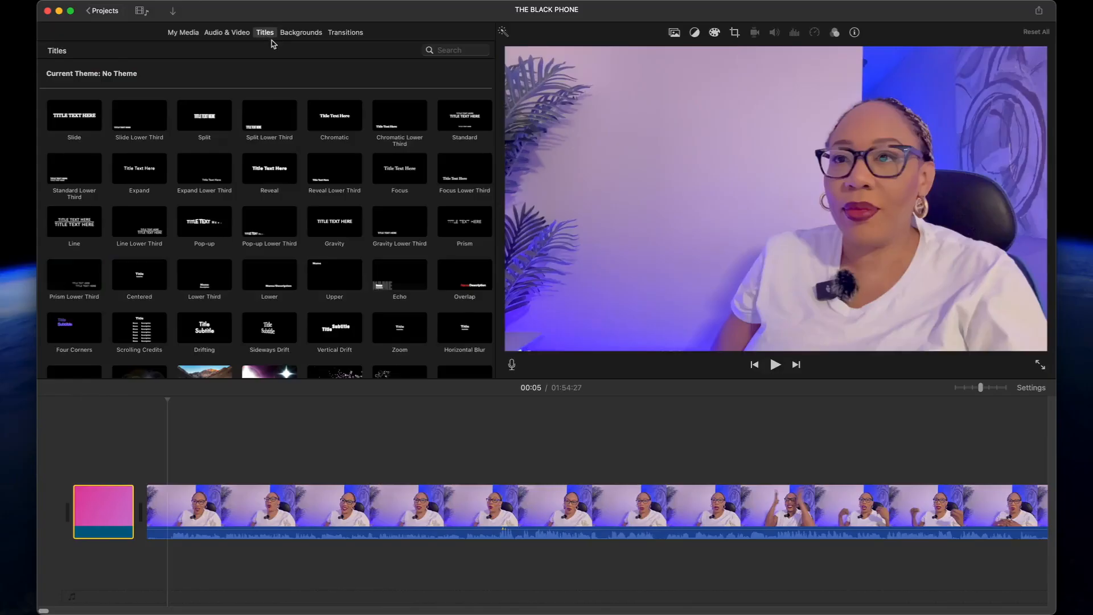
drag(338, 127, 92, 467)
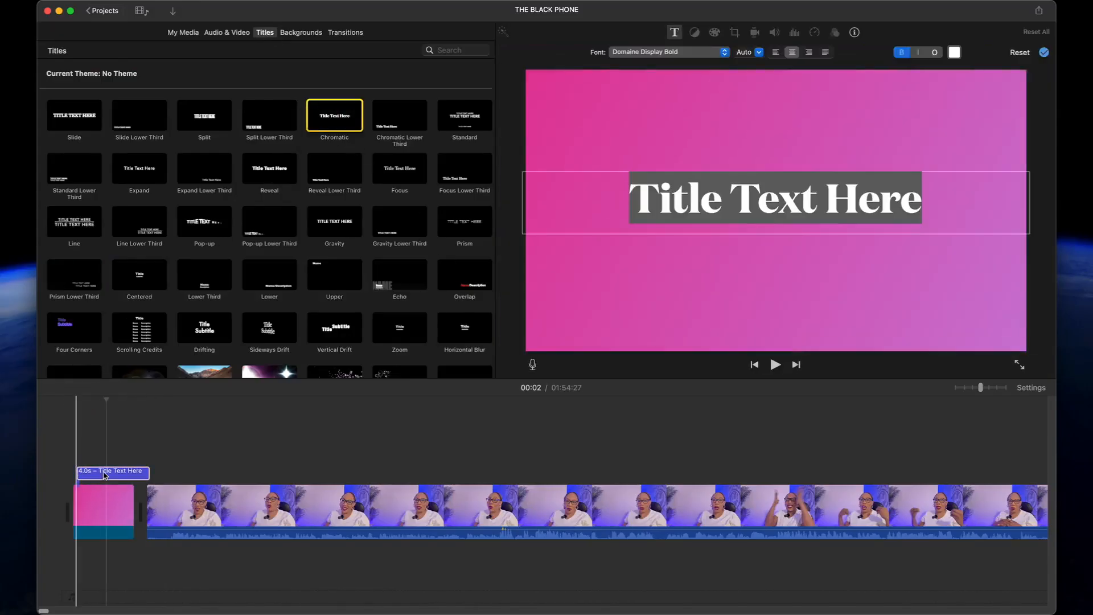
text(MY)
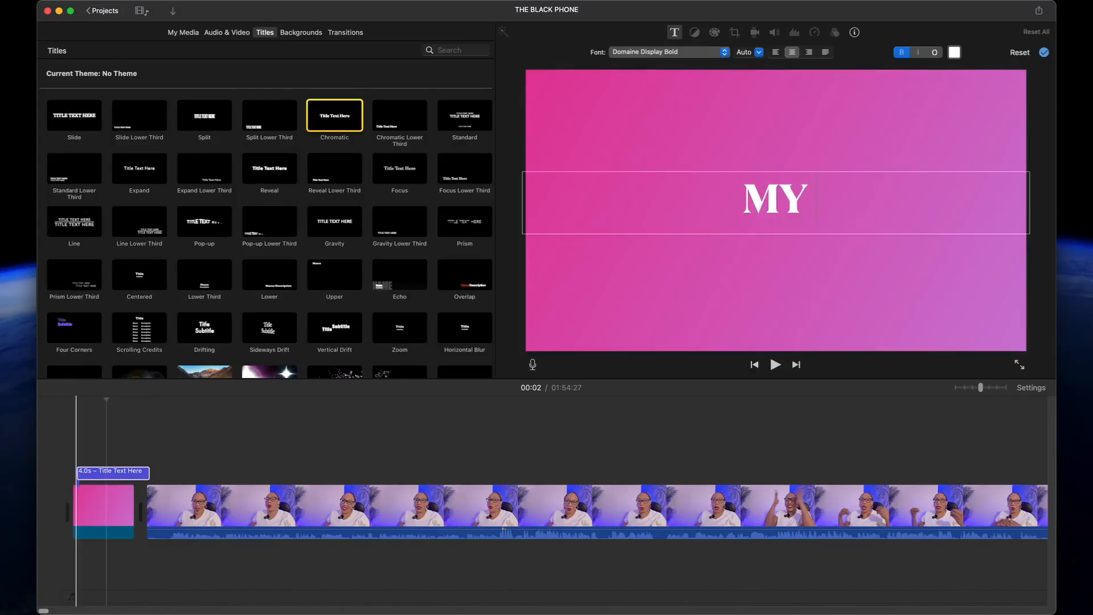
text( FILM REACTION)
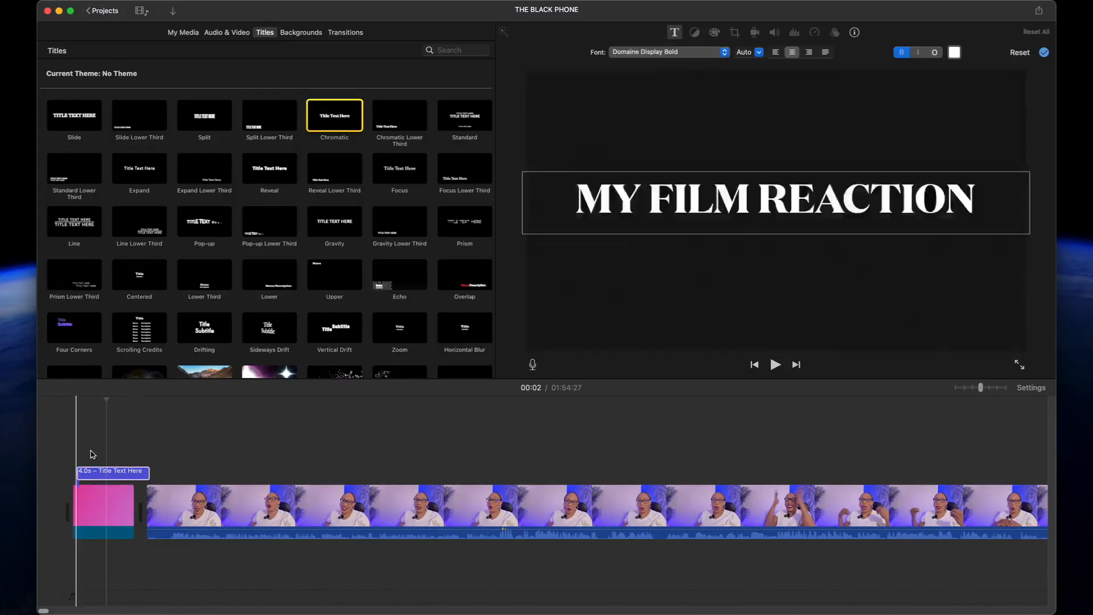
click(59, 448)
key(space)
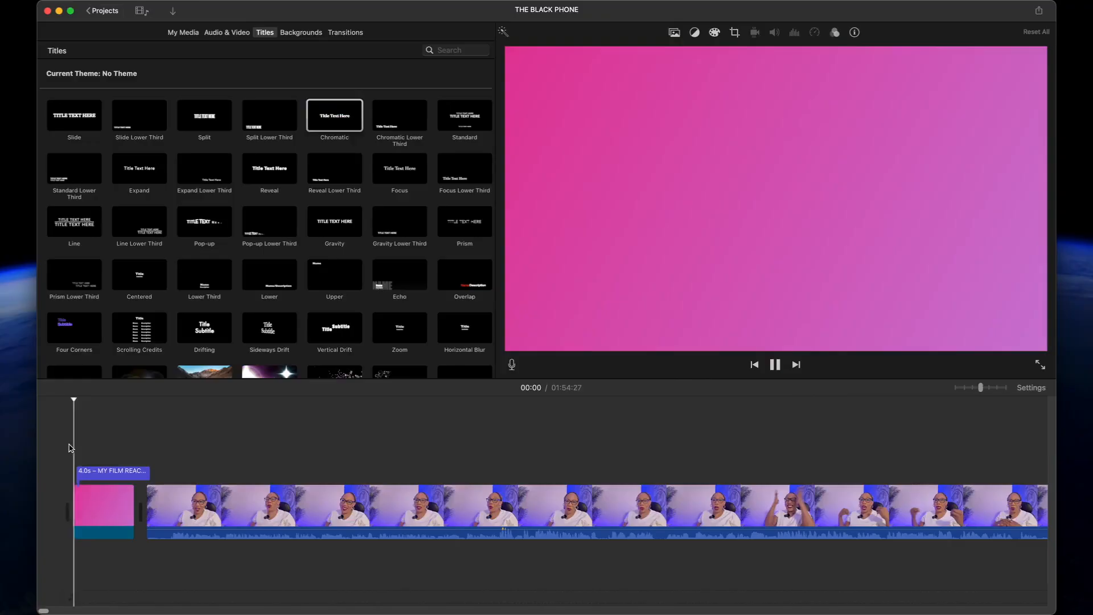
Delete the MY FILM REACTION title and the pink background from the timeline
double_click(98, 476)
key(BackSpace)
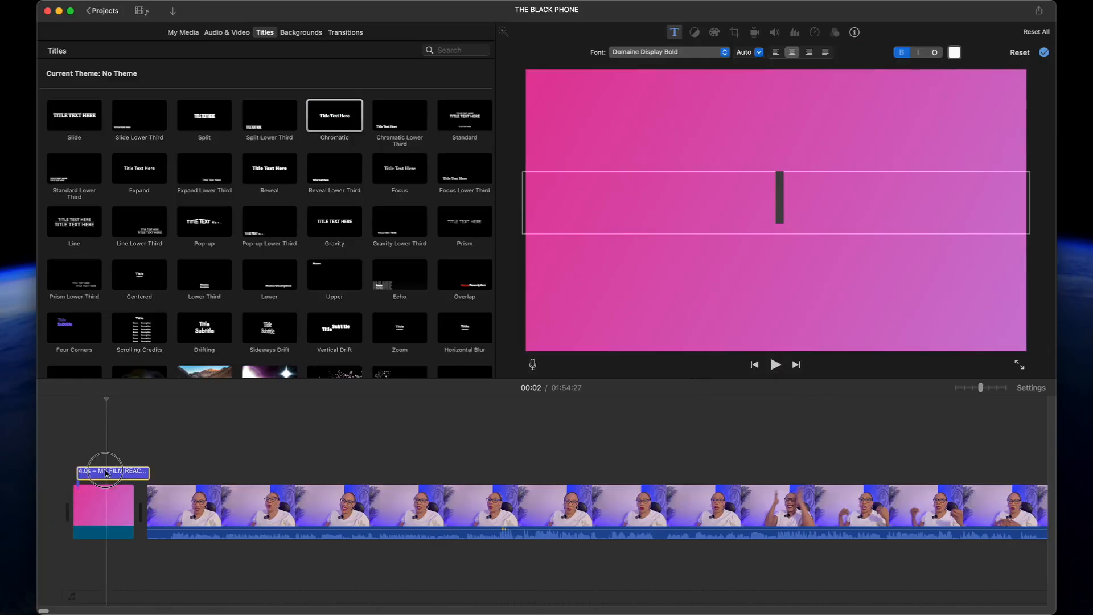
click(104, 511)
key(Delete)
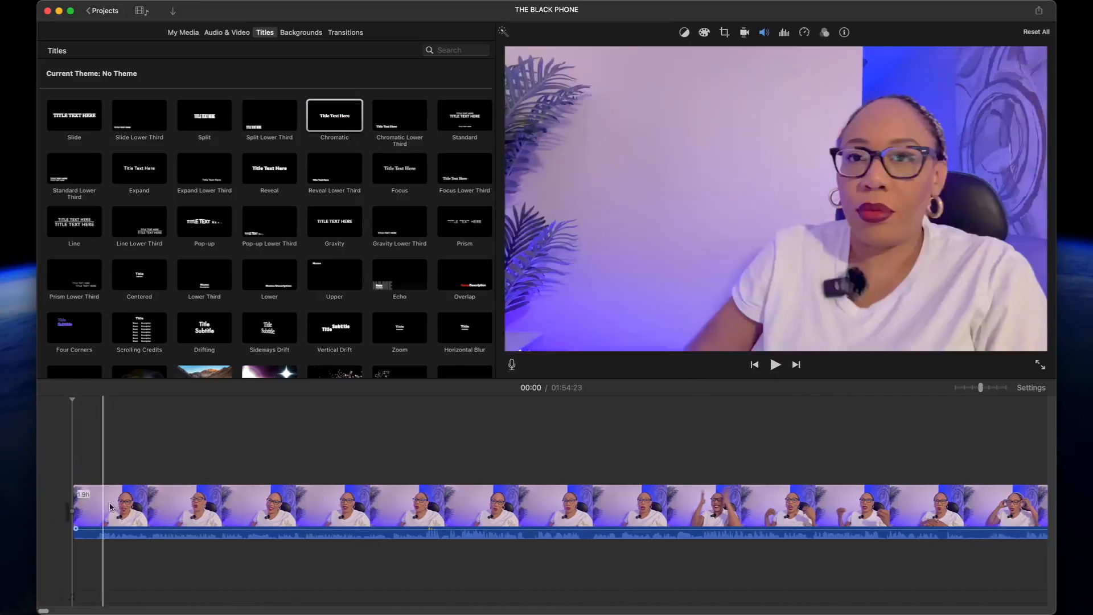
Split the reaction clip at about 14 seconds and insert the Gradient background between the two parts
click(302, 517)
key(super+b)
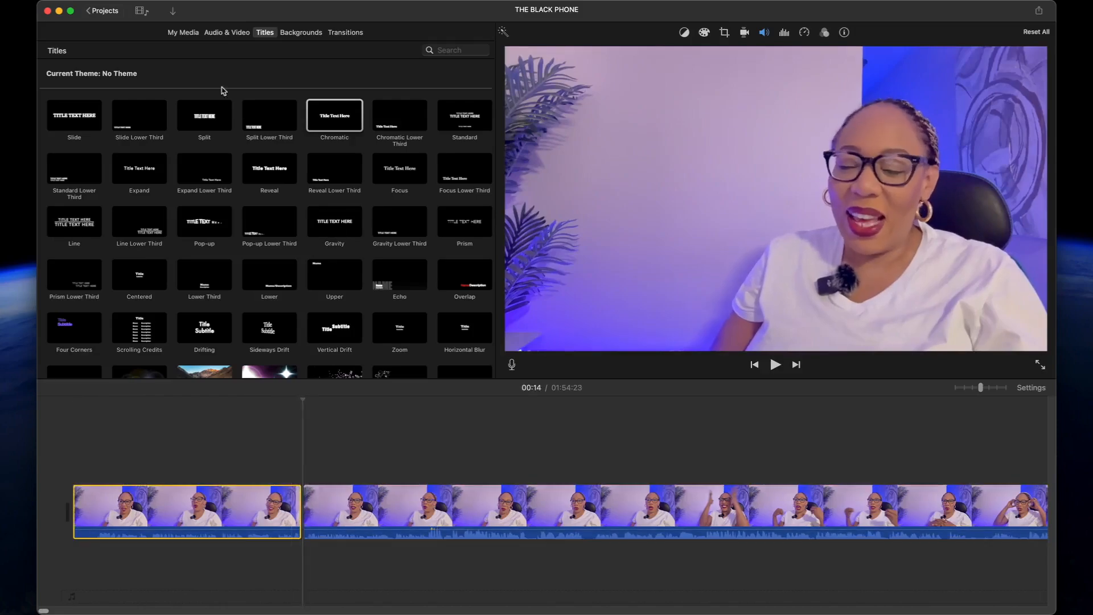
click(301, 33)
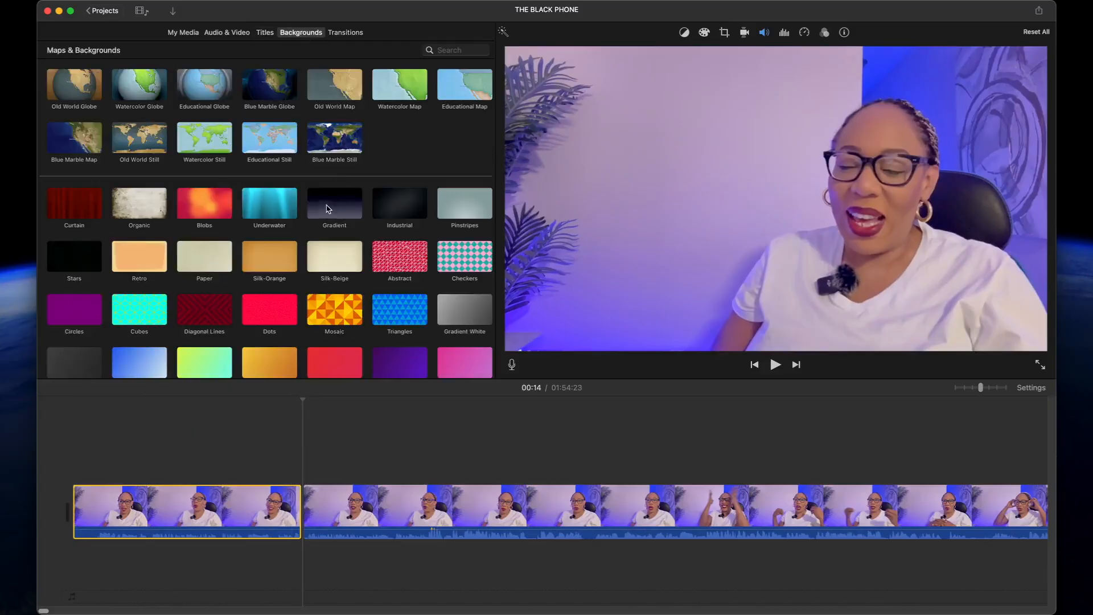
drag(327, 211, 292, 508)
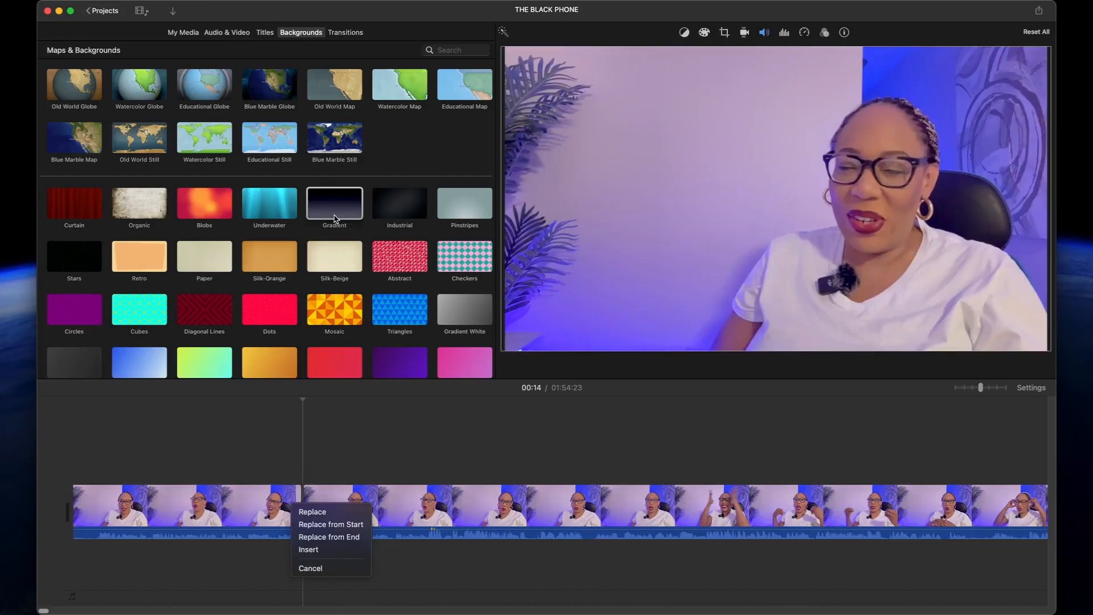
drag(336, 212, 298, 508)
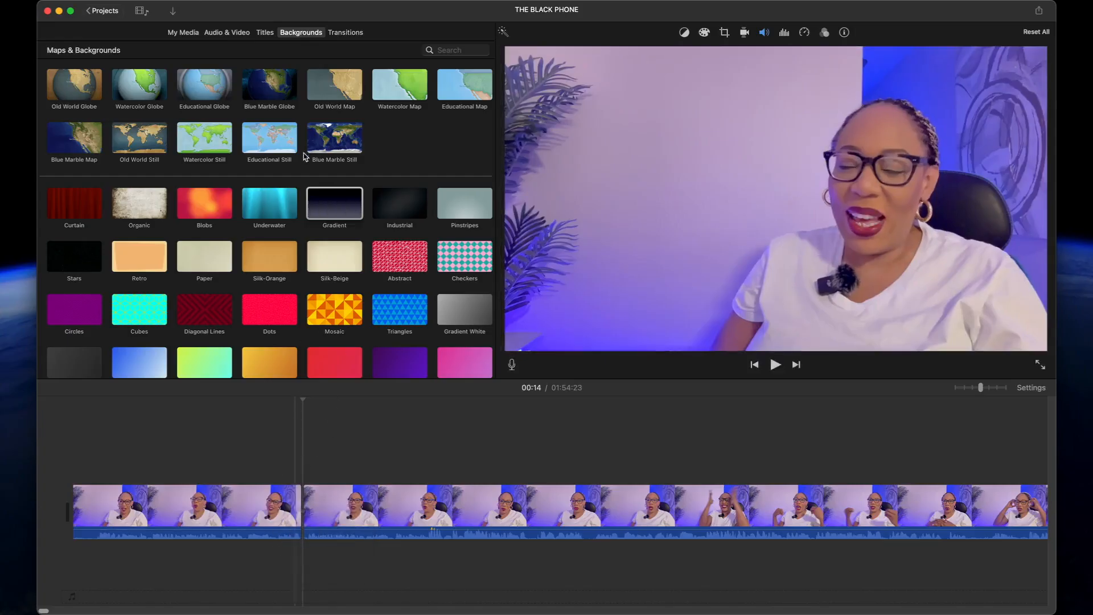
drag(327, 197, 298, 513)
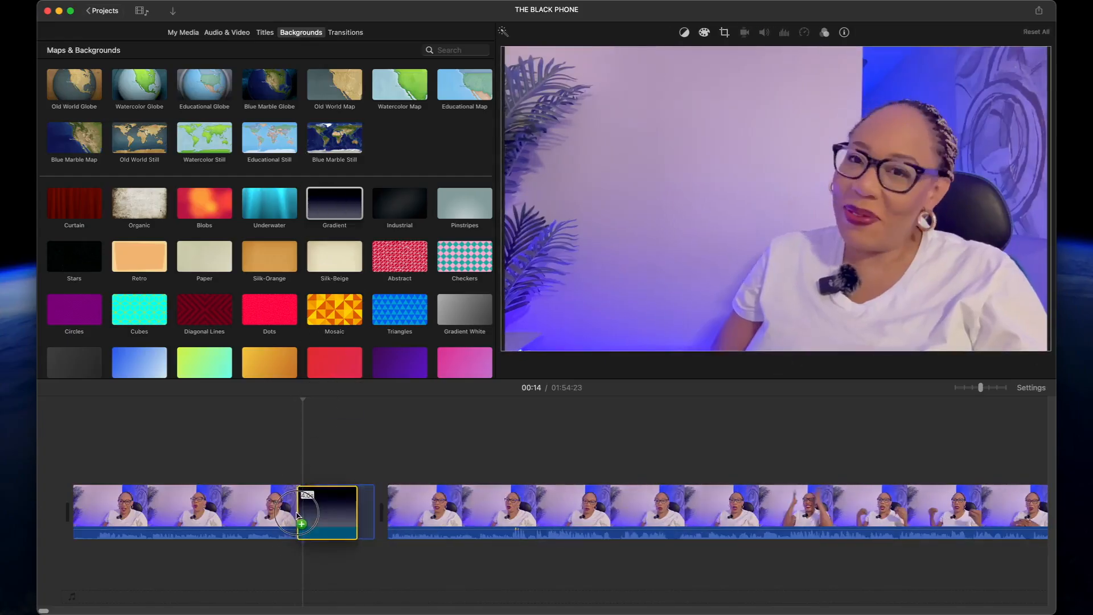
Remove the Gradient background and the cut so the reaction clip is one piece again
click(325, 512)
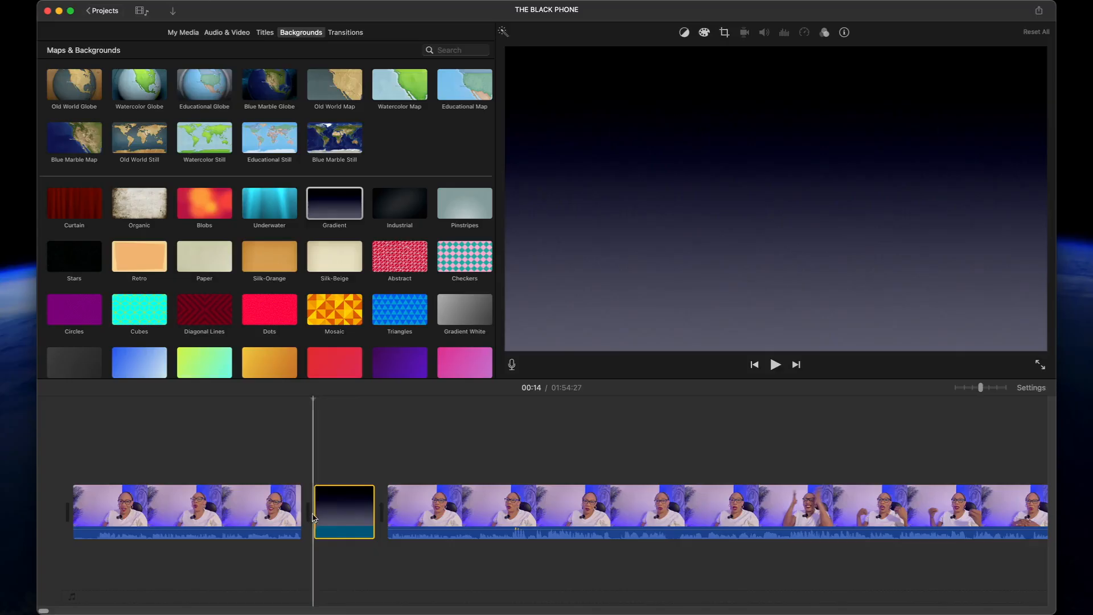
key(Delete)
key(super+z)
key(Delete)
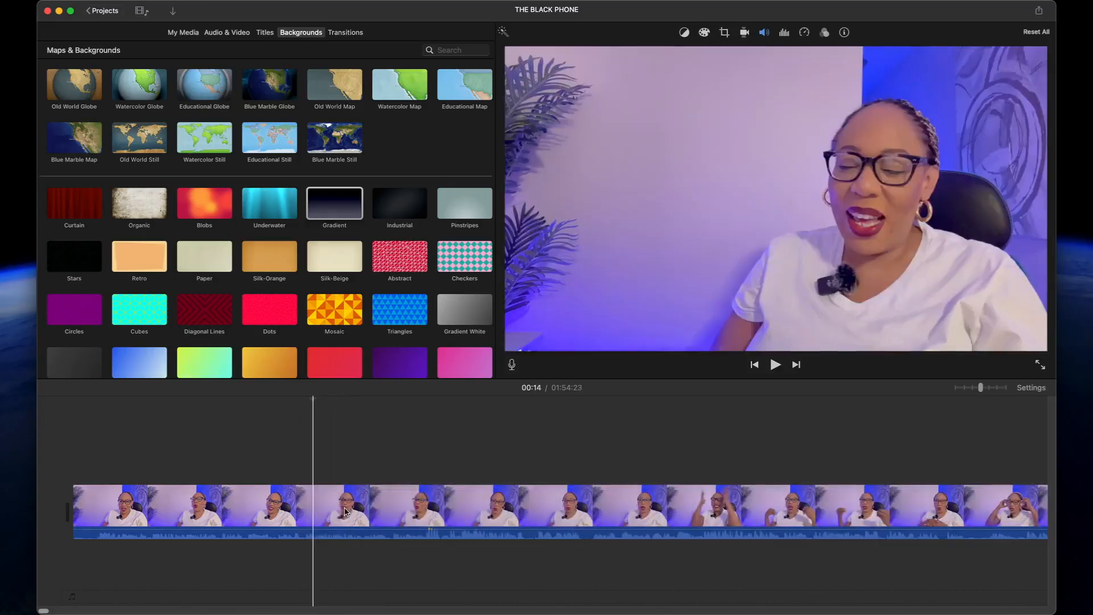
Split the reaction clip at about 15 seconds and place a Ripple transition at the cut
click(344, 33)
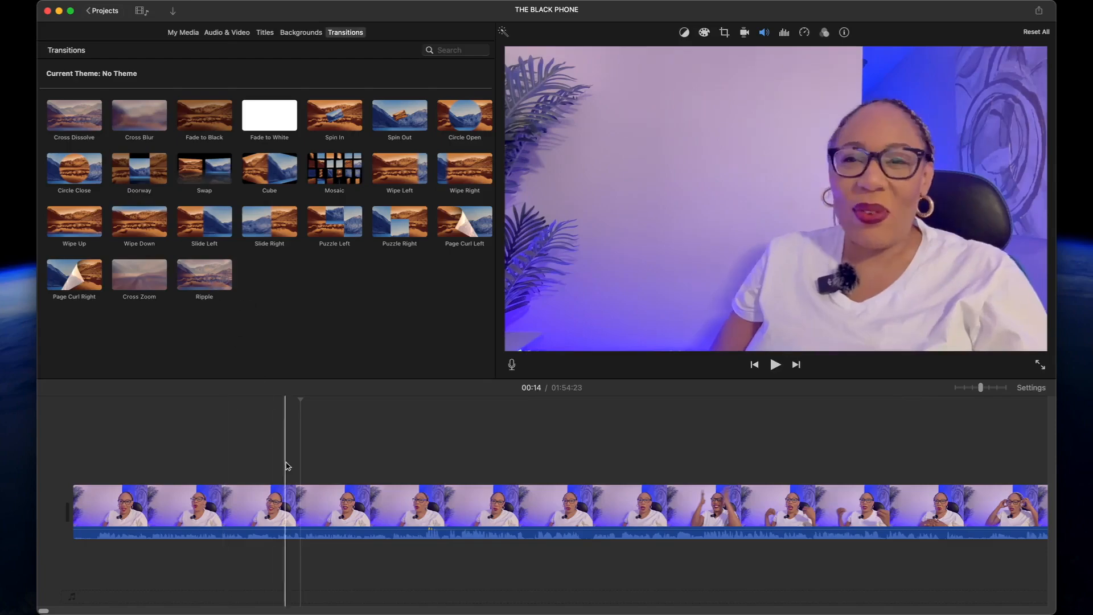
click(303, 511)
key(super+b)
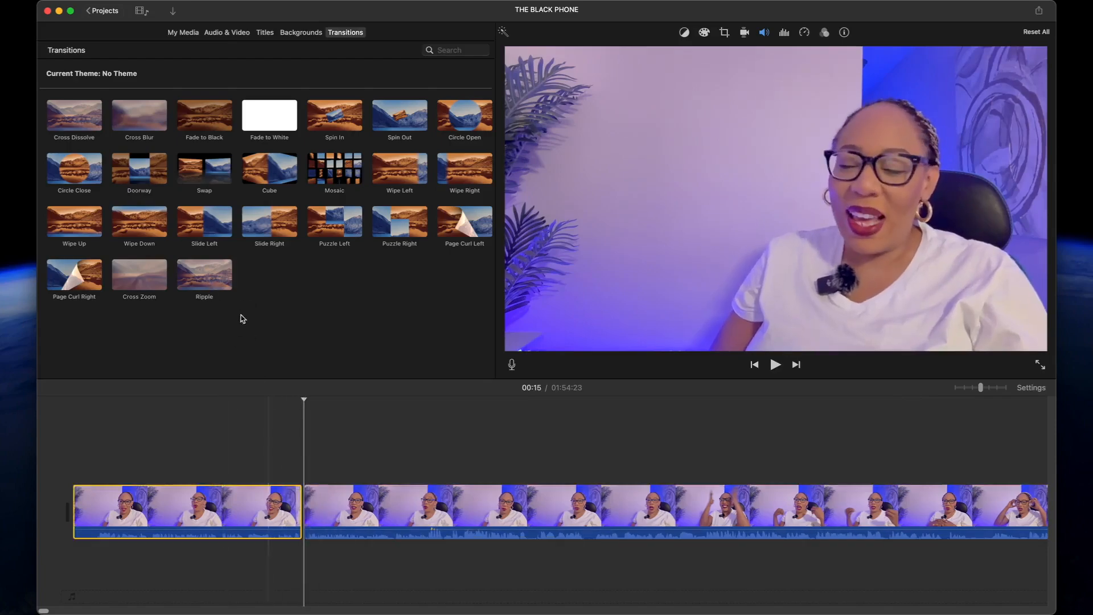
drag(203, 279, 304, 508)
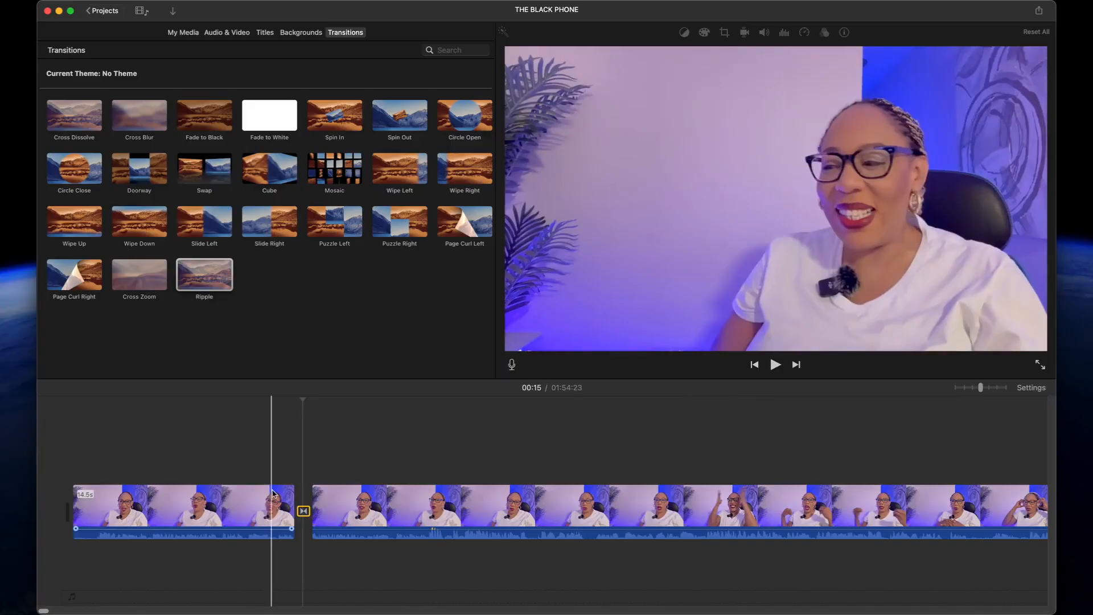
Play across the Ripple transition, and remove it together with the cut in the reaction clip
click(279, 507)
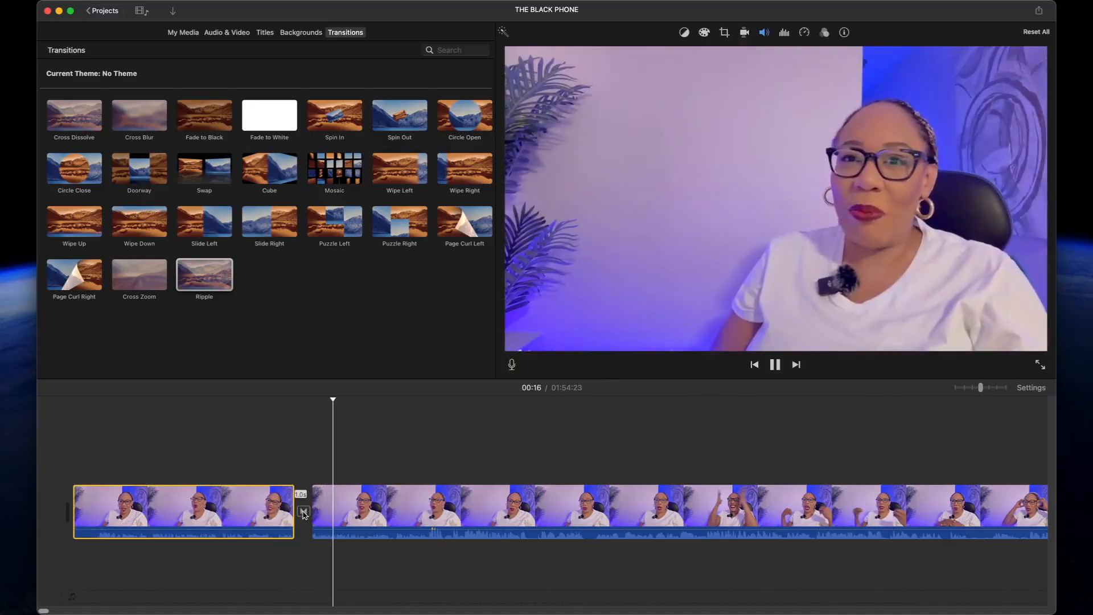
click(303, 511)
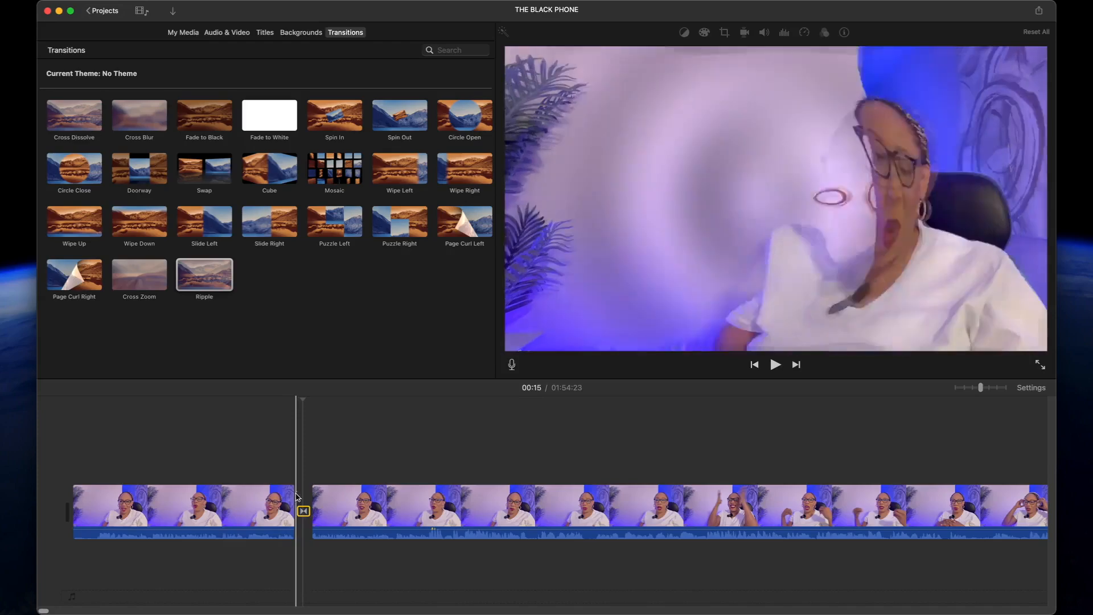
key(Delete)
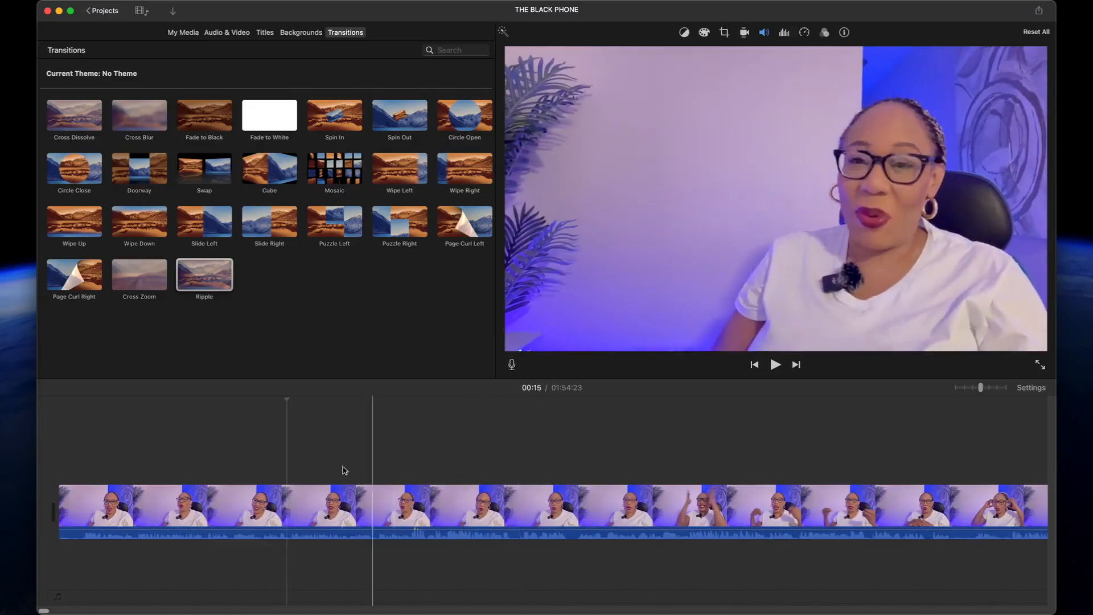
Split the reaction clip at about 13 seconds and place a Page Curl Right transition at the cut
click(258, 520)
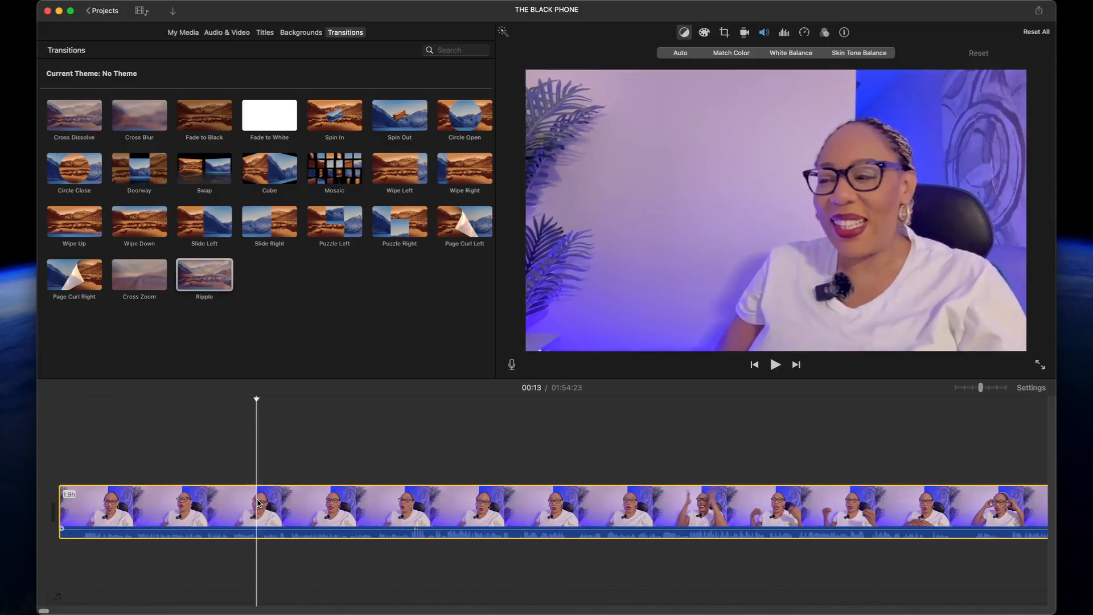
key(super+b)
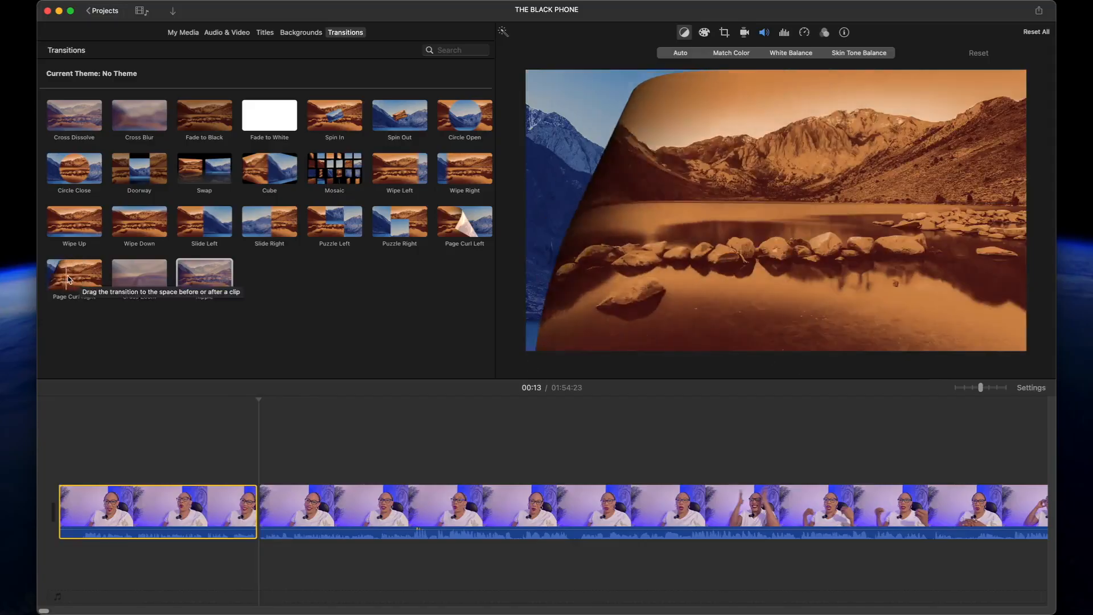
drag(76, 283, 255, 509)
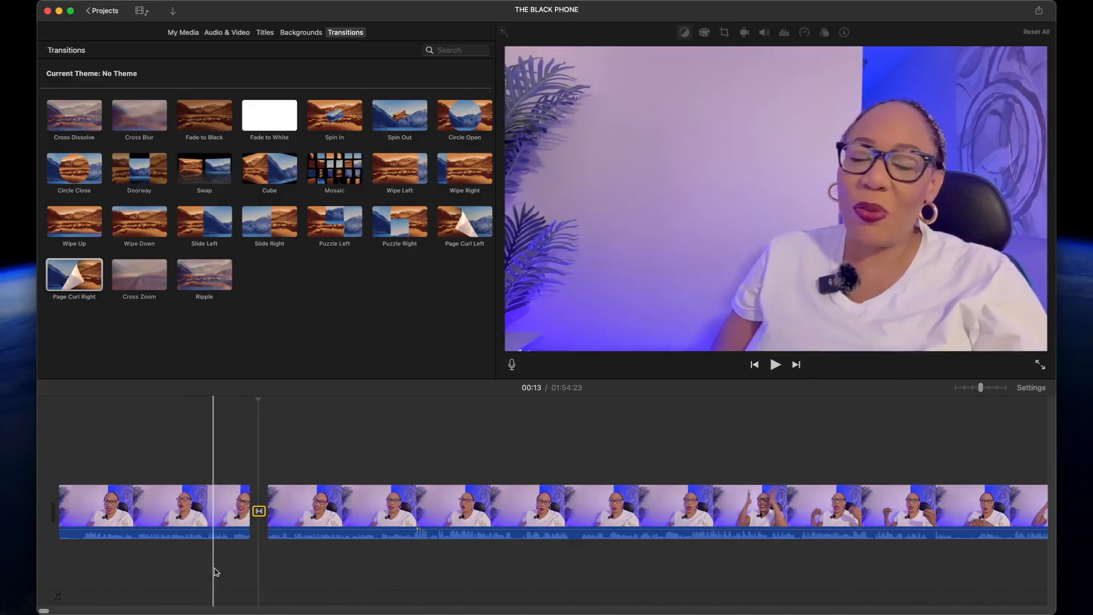
Play across the Page Curl Right transition, and undo both the transition and the split
click(217, 519)
key(space)
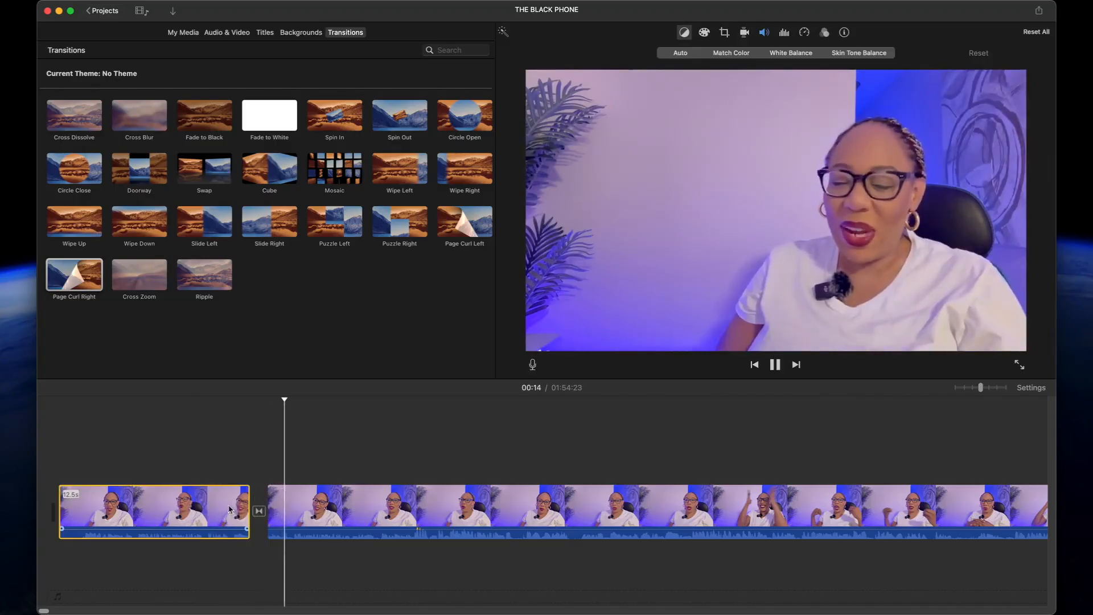
key(super+z)
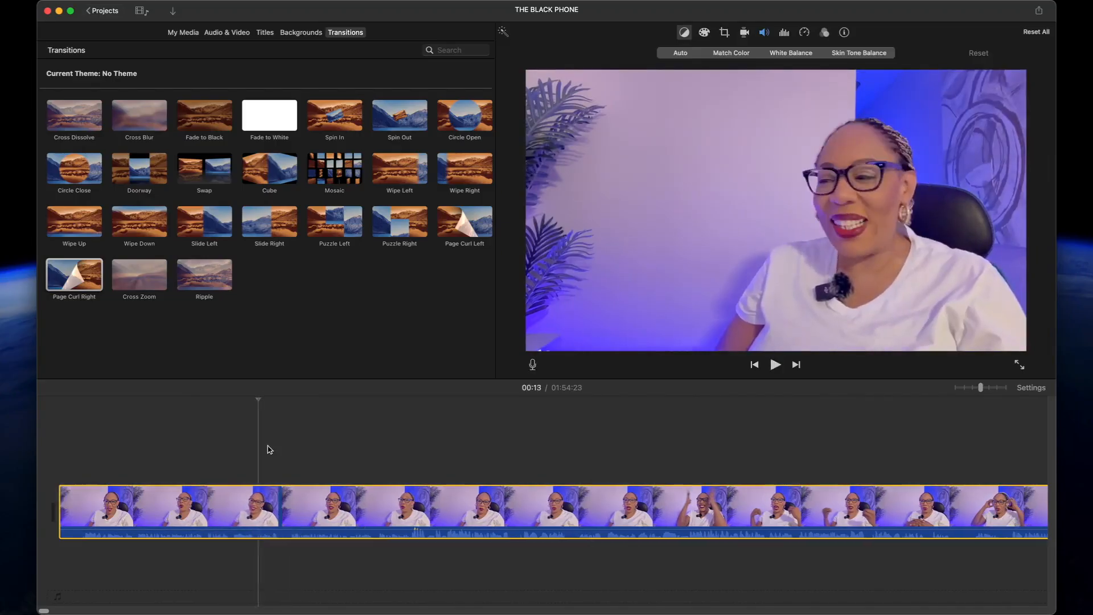
Show the project's media, and hide and reveal the media browser
click(179, 34)
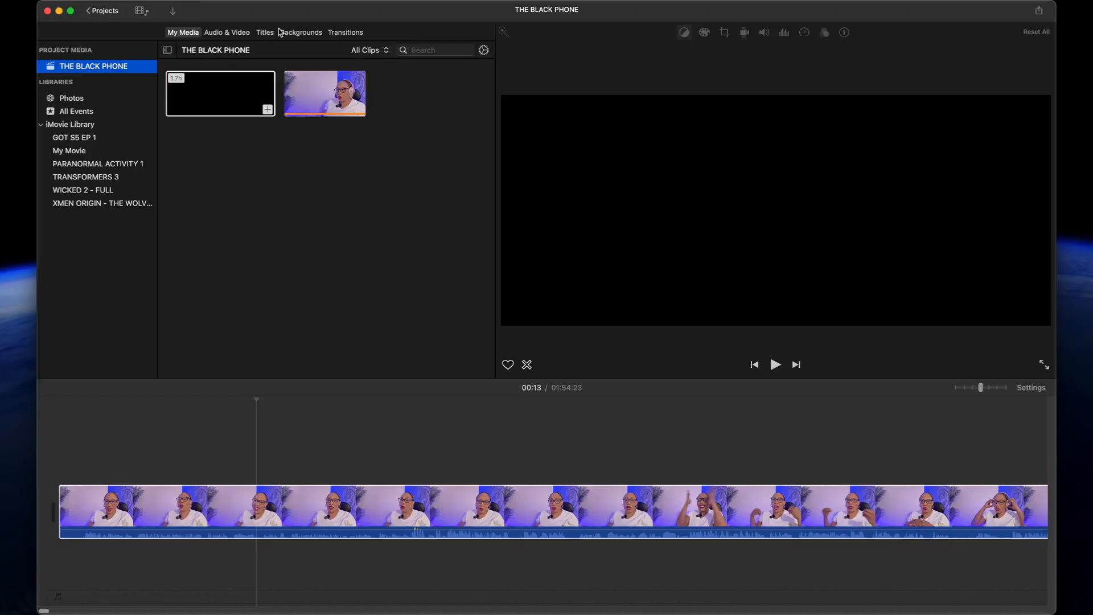
click(144, 13)
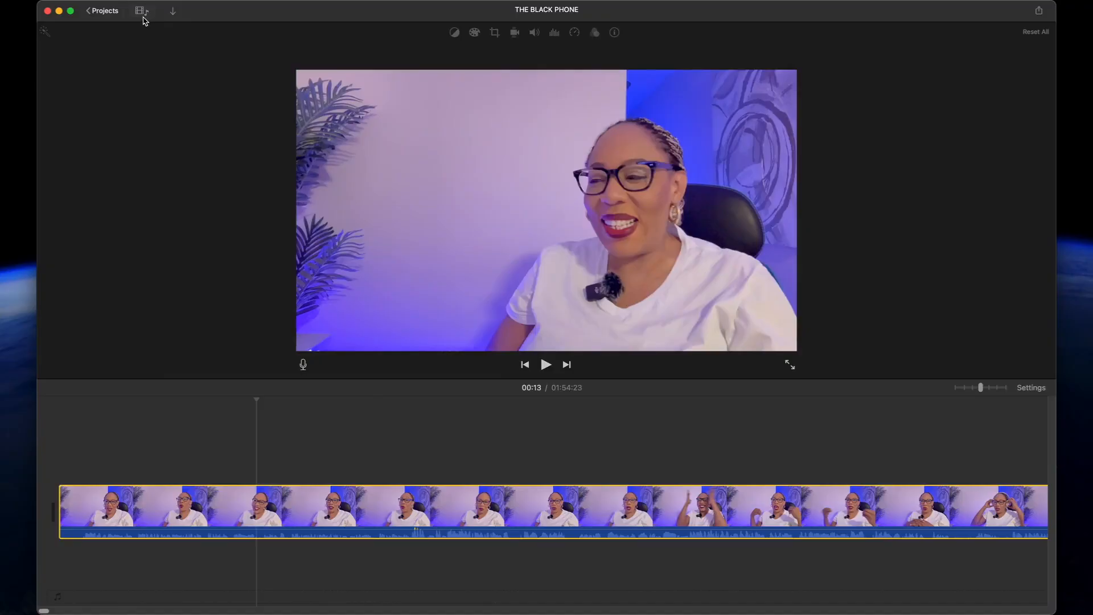
click(143, 19)
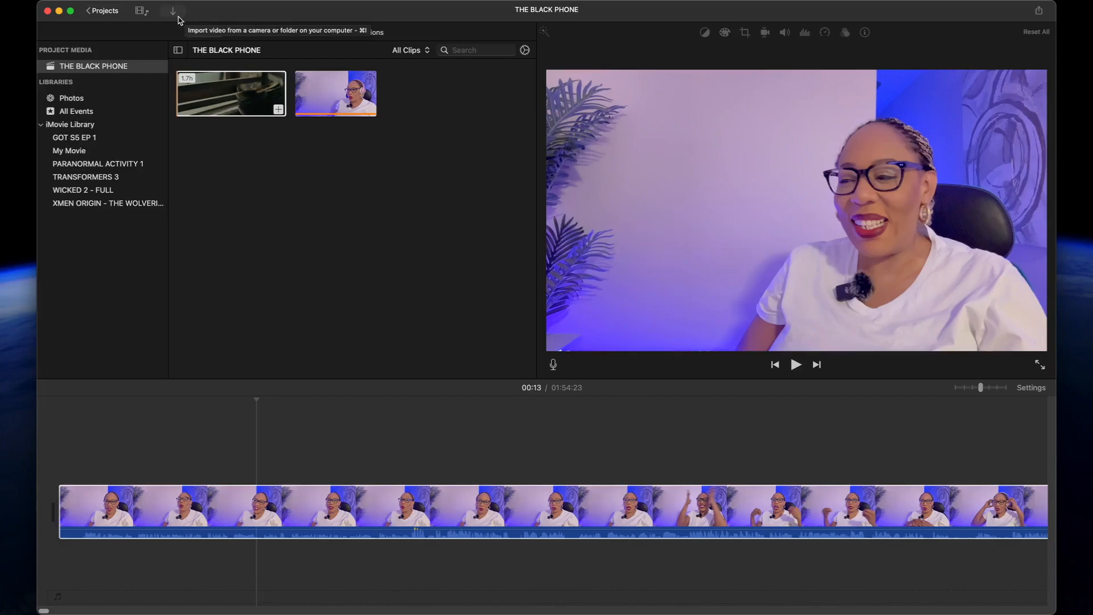
View the import window and the clip filter choices, leaving both without importing or filtering anything
click(175, 15)
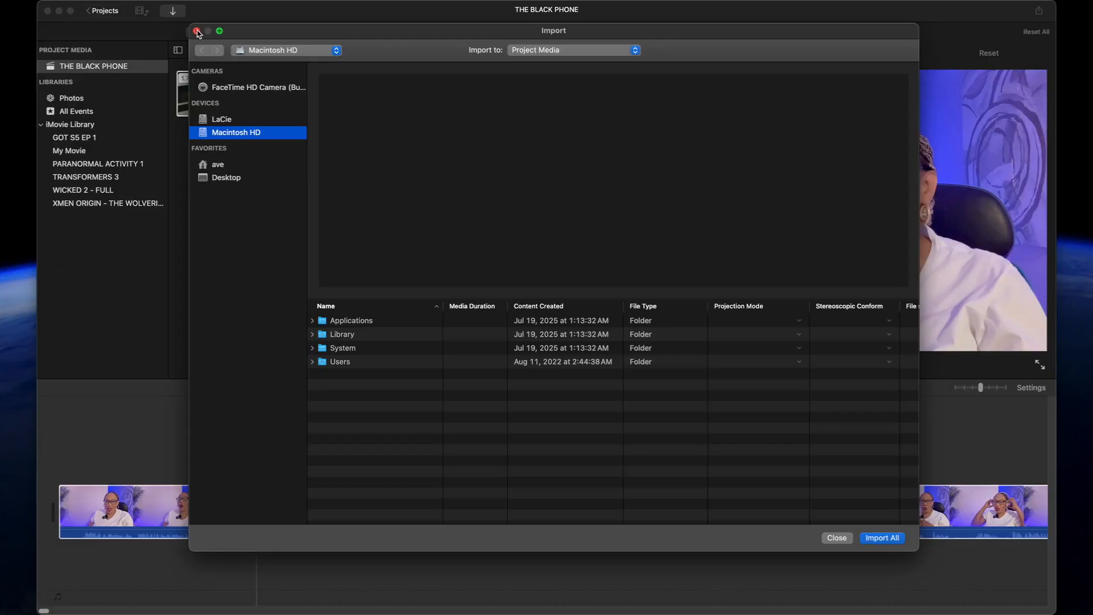
click(197, 32)
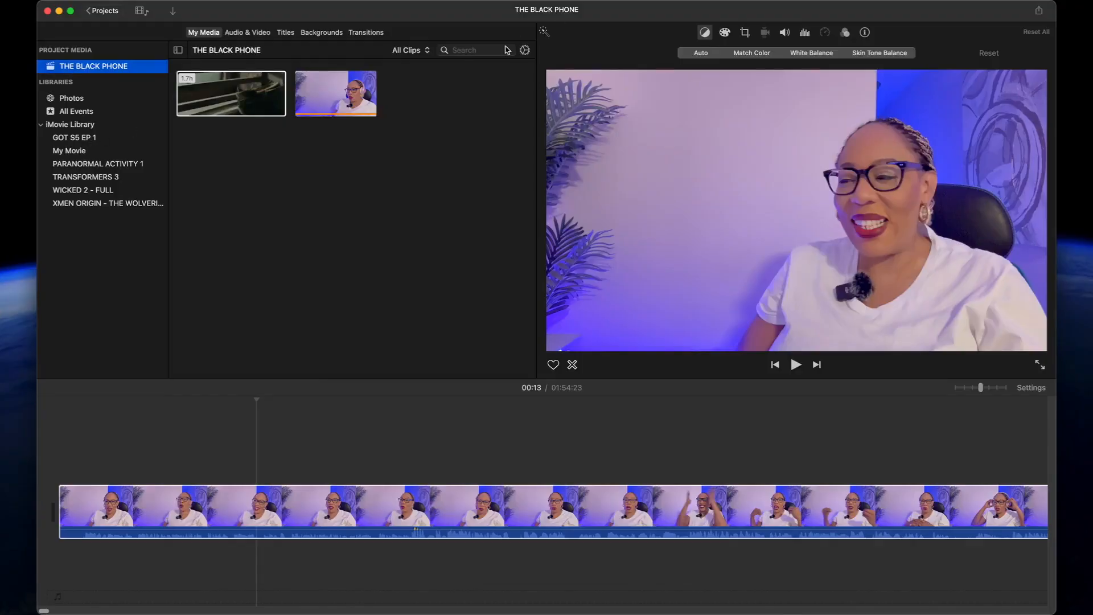
click(424, 50)
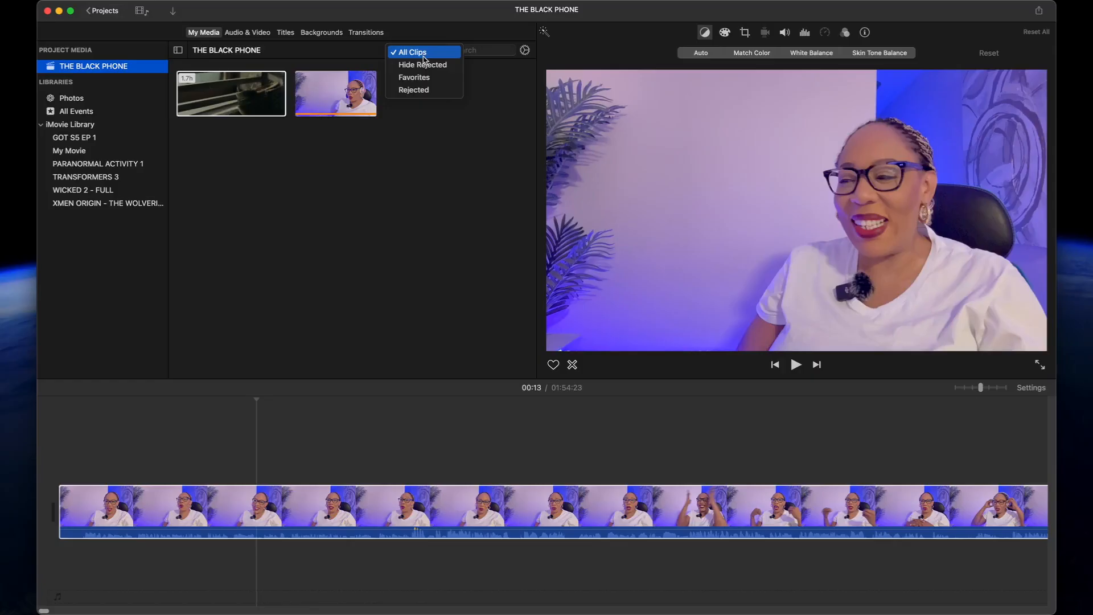
click(515, 119)
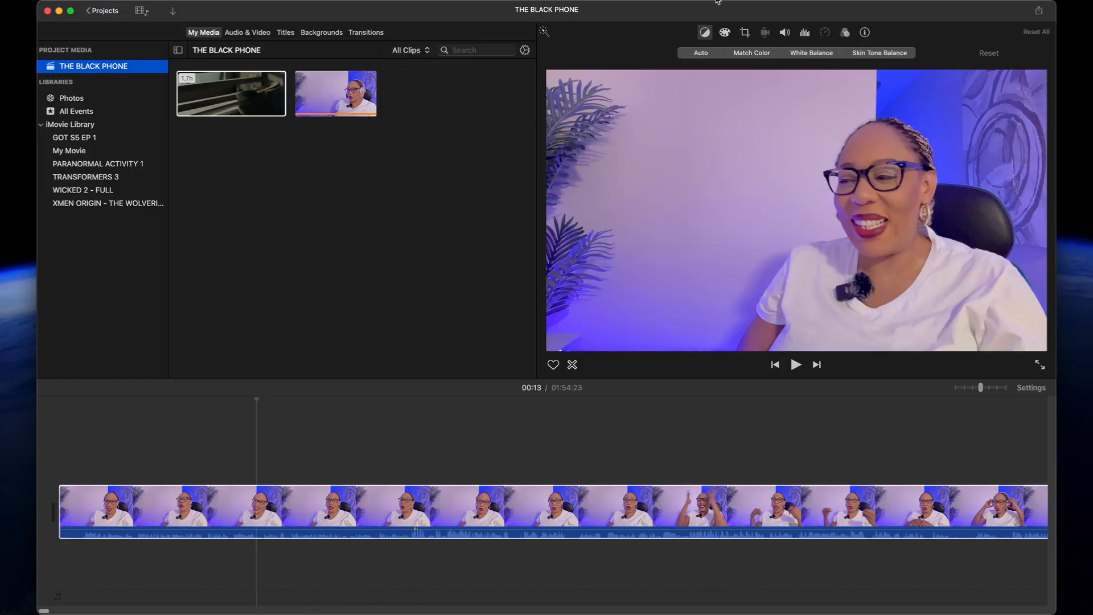
Apply Auto color balance to the movie clip selected in the project media
click(706, 33)
click(711, 53)
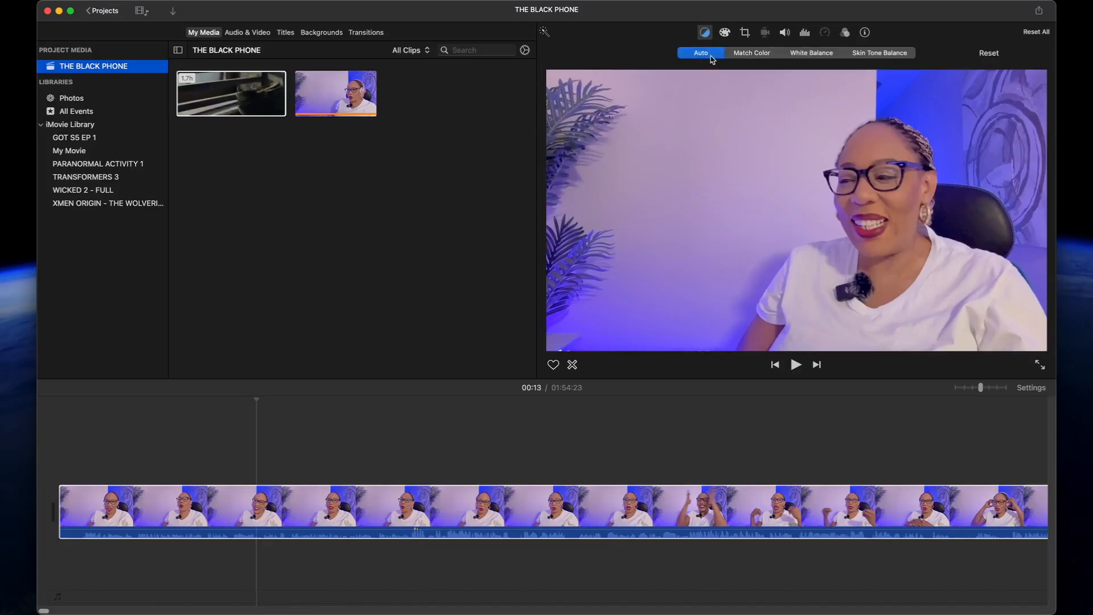
Look at the Match Color and White Balance tools for the movie clip, leaving each without a correction
click(735, 54)
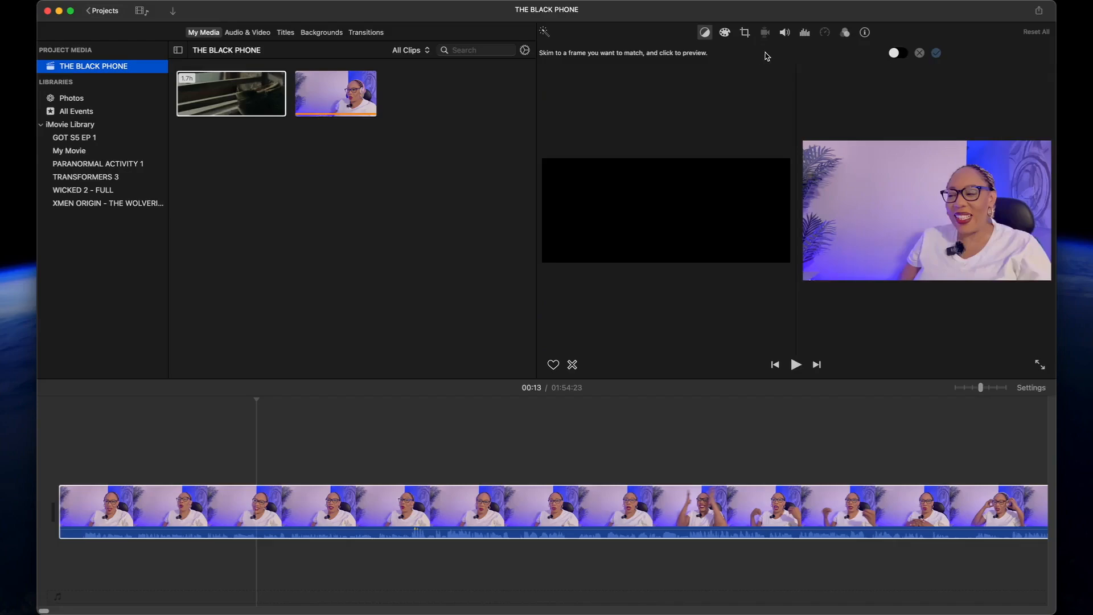
click(705, 33)
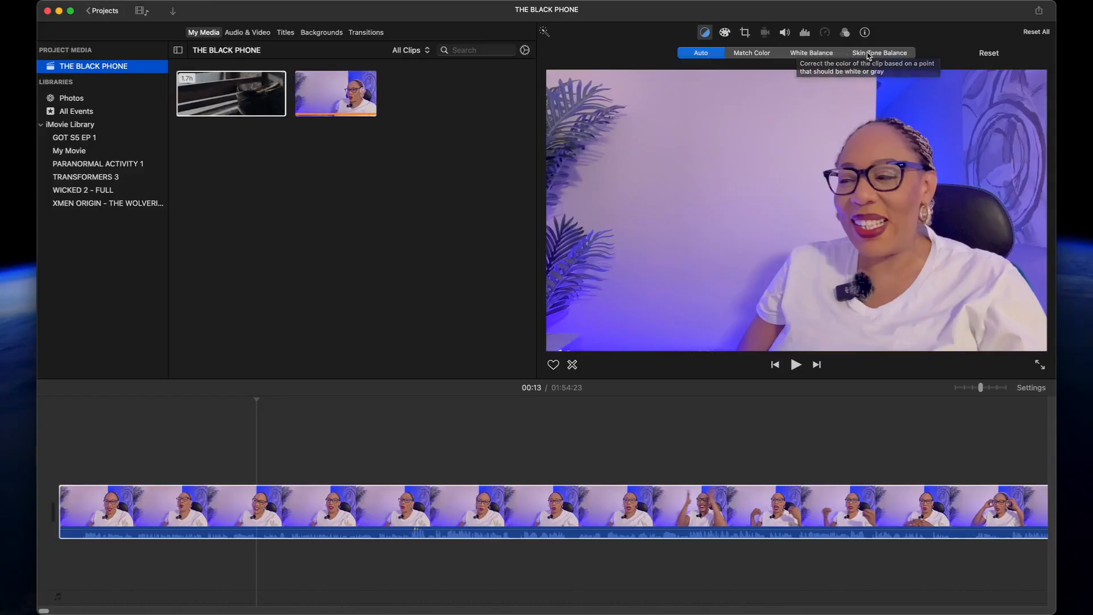
click(825, 57)
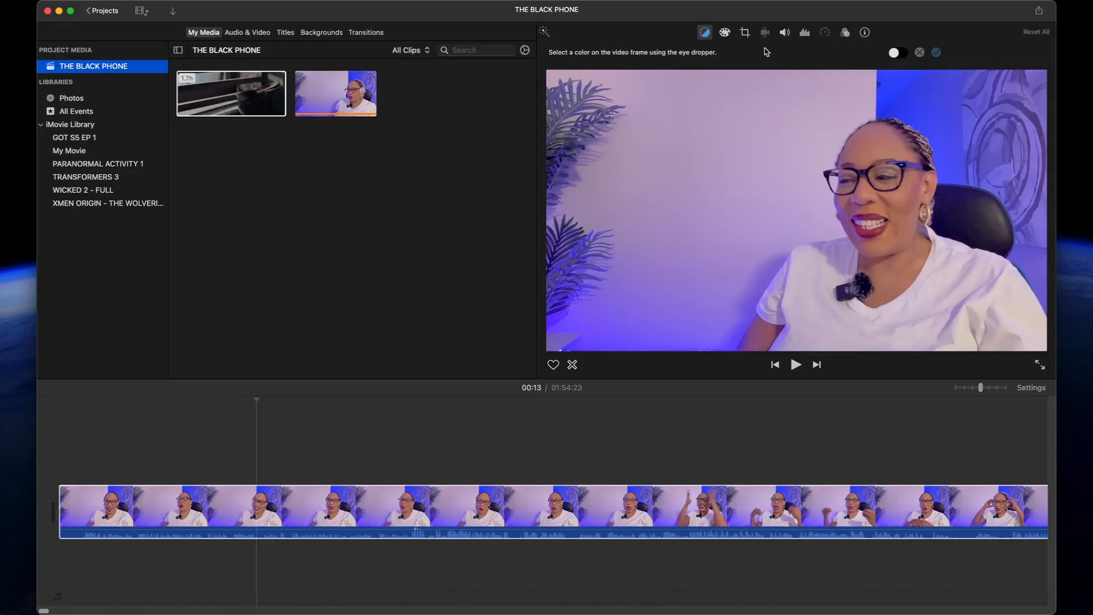
click(704, 34)
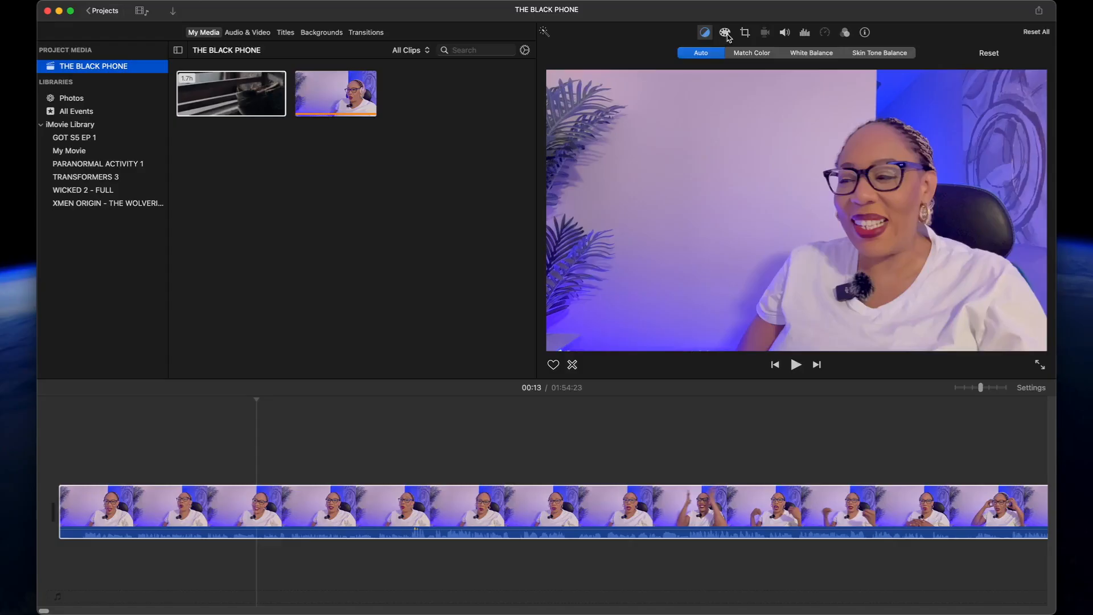
Slightly adjust the black level and saturation in the movie clip's color correction, and open its cropping controls
click(726, 33)
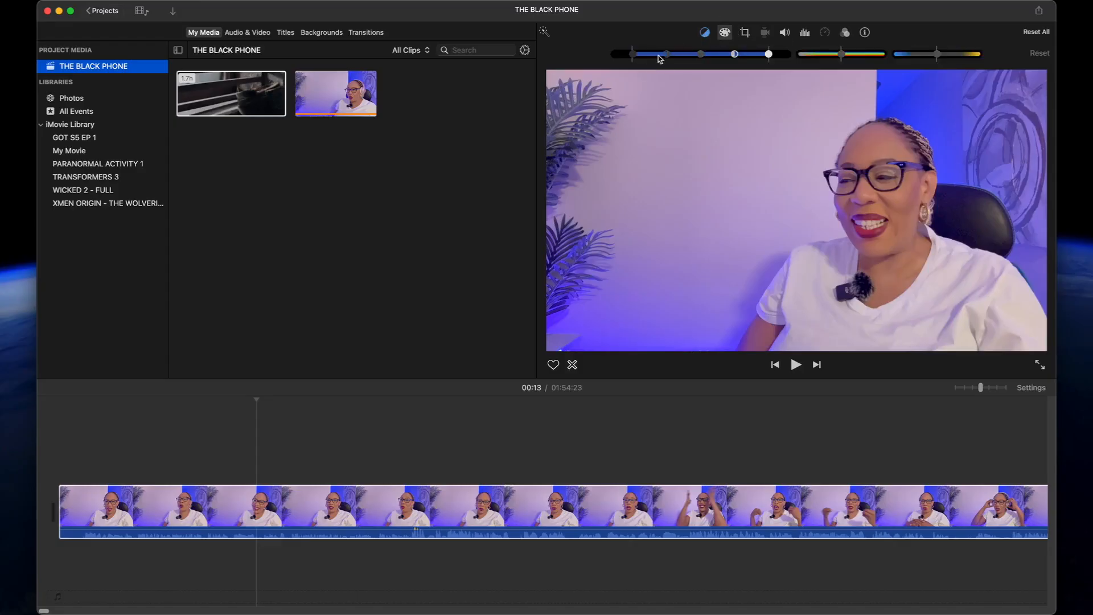
mouse_move(638, 57)
mouse_down()
mouse_move(685, 54)
mouse_move(592, 67)
mouse_move(634, 67)
mouse_up()
mouse_move(840, 54)
mouse_down()
mouse_move(796, 54)
mouse_move(853, 48)
mouse_move(841, 54)
mouse_up()
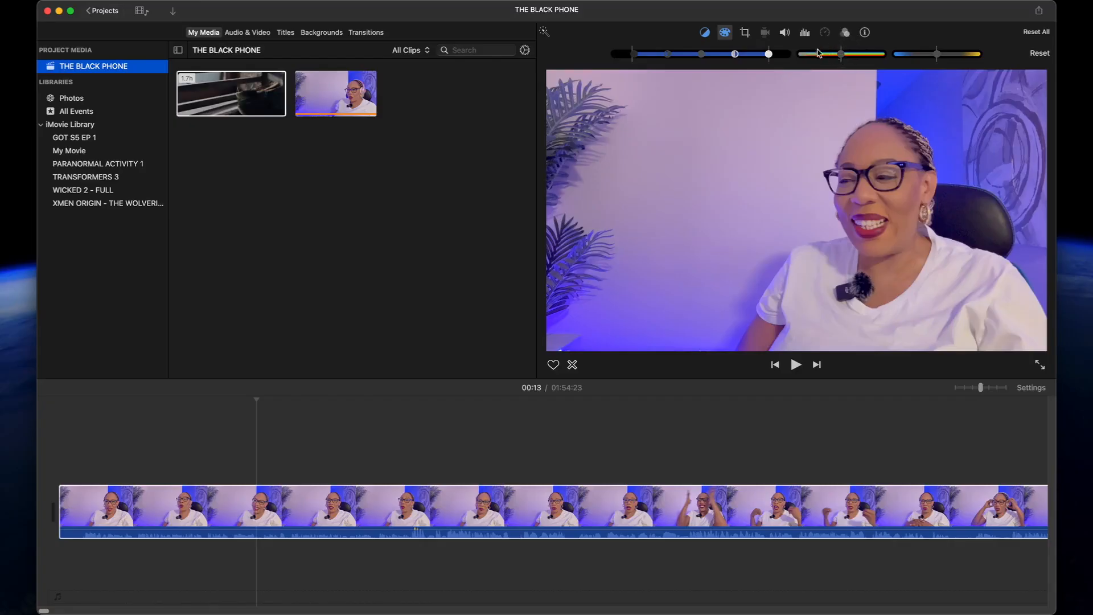
click(745, 33)
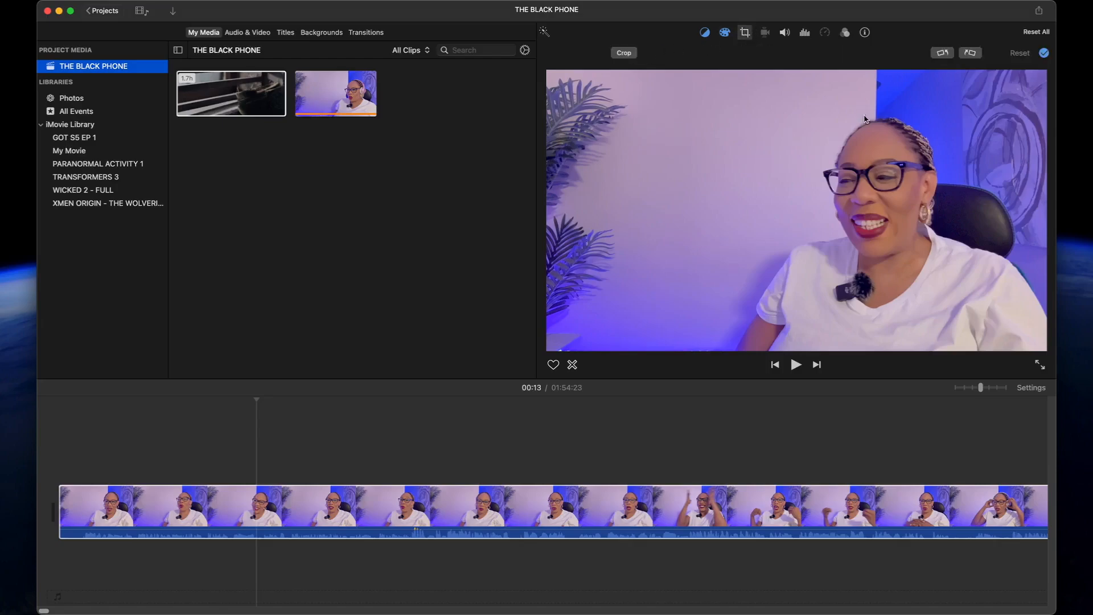
click(979, 169)
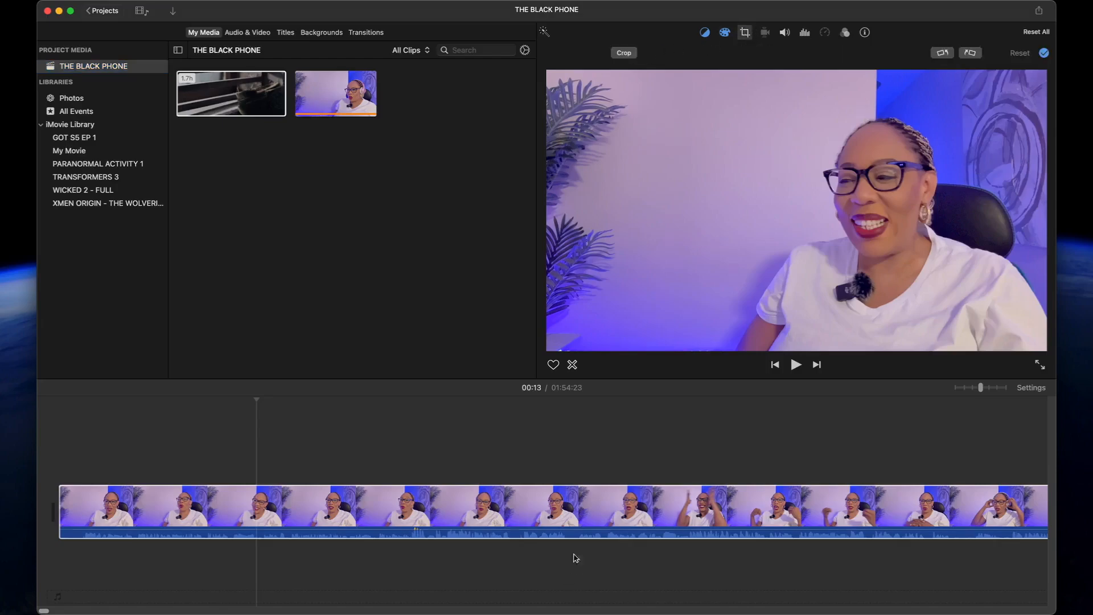
Split the reaction clip at about 3 seconds and select the longer second part
click(586, 513)
click(106, 533)
key(super+b)
click(82, 528)
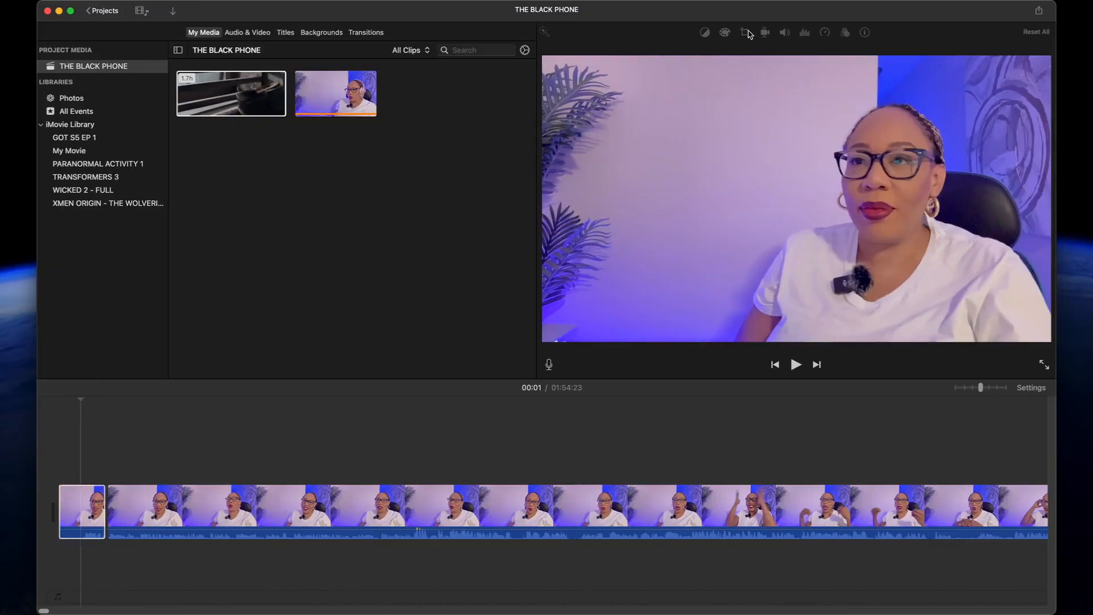
click(92, 510)
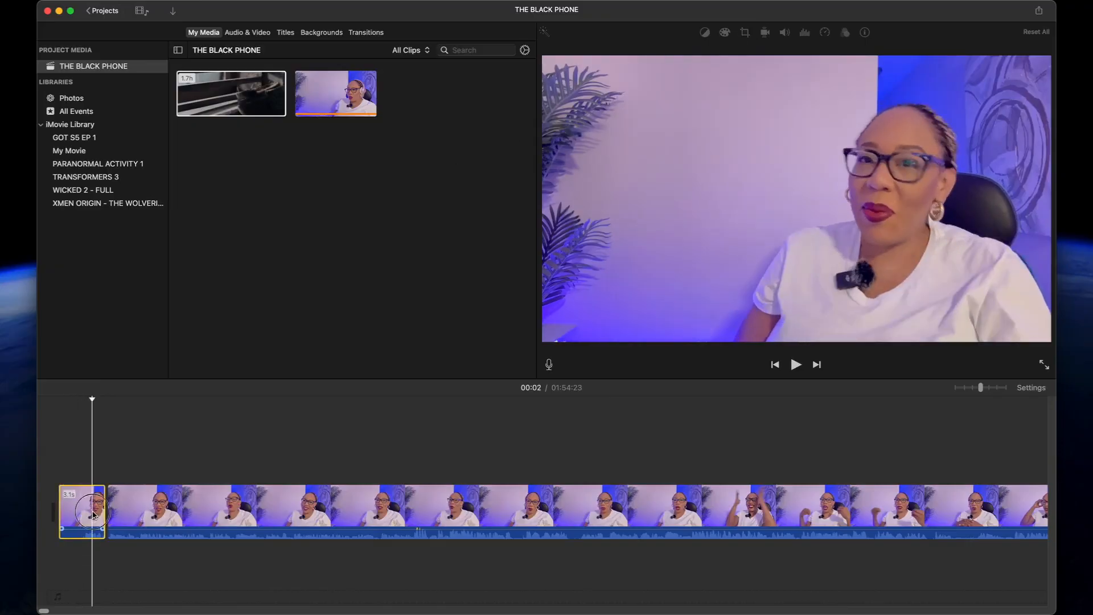
click(133, 506)
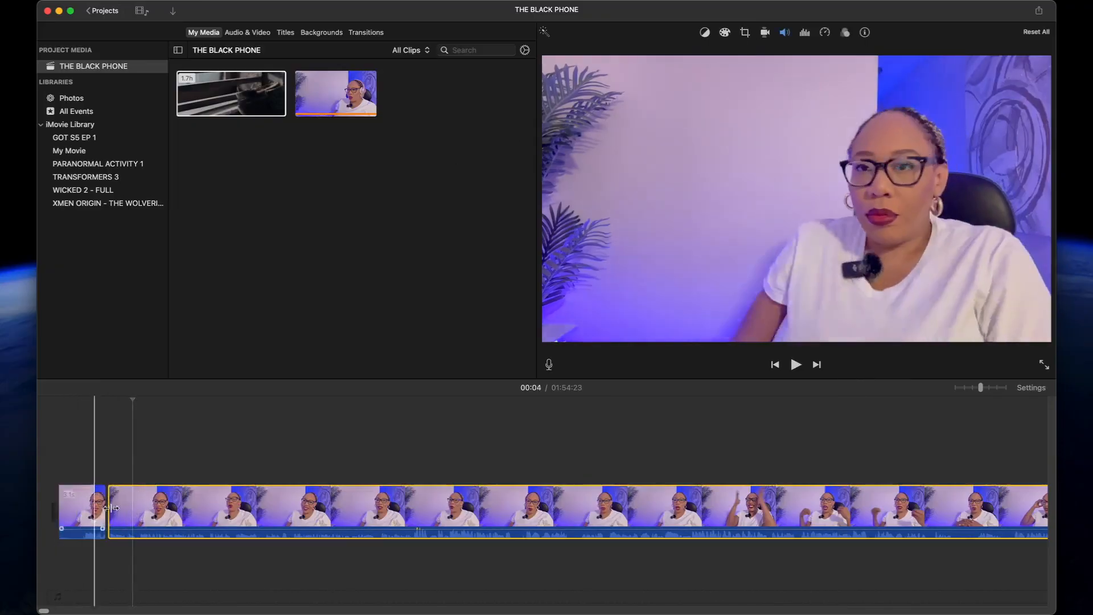
click(152, 506)
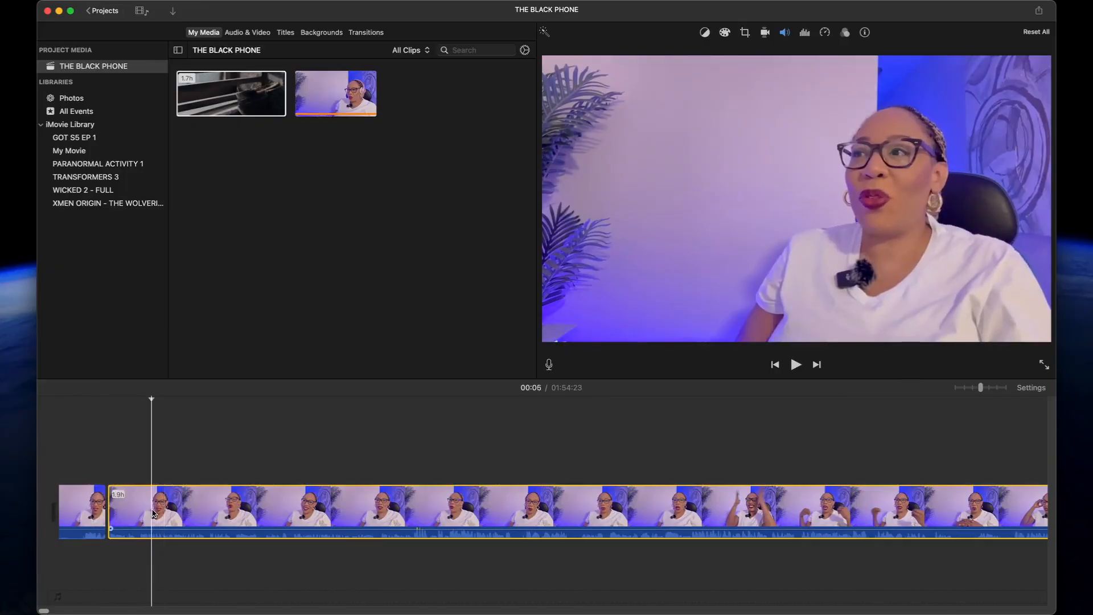
Crop the longer part with Crop to Fill to the lower-left area, a bit over half the frame's width
click(745, 34)
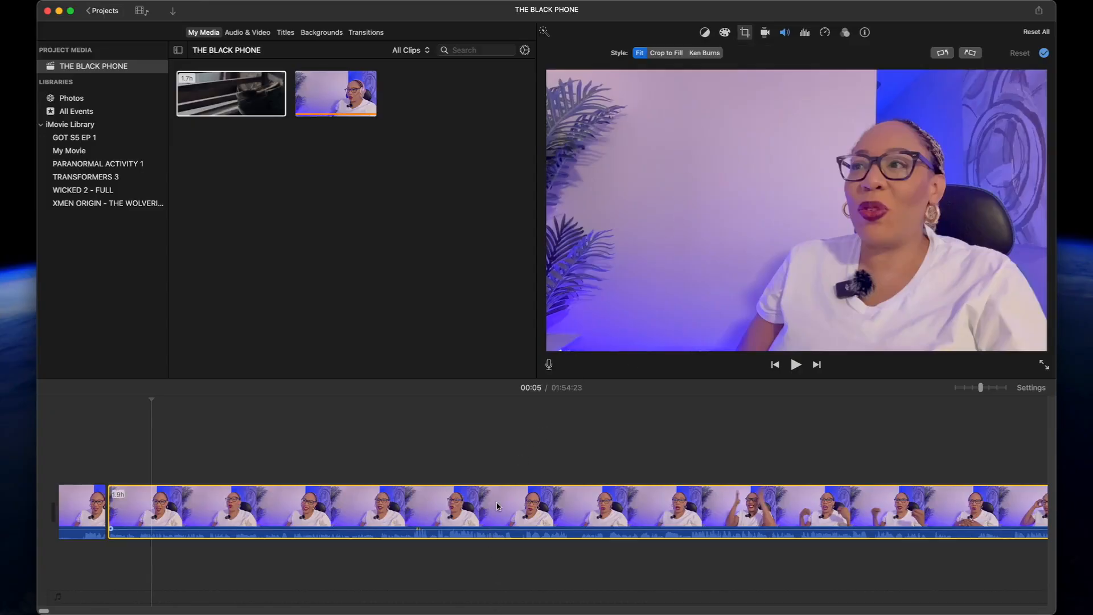
click(643, 55)
click(664, 54)
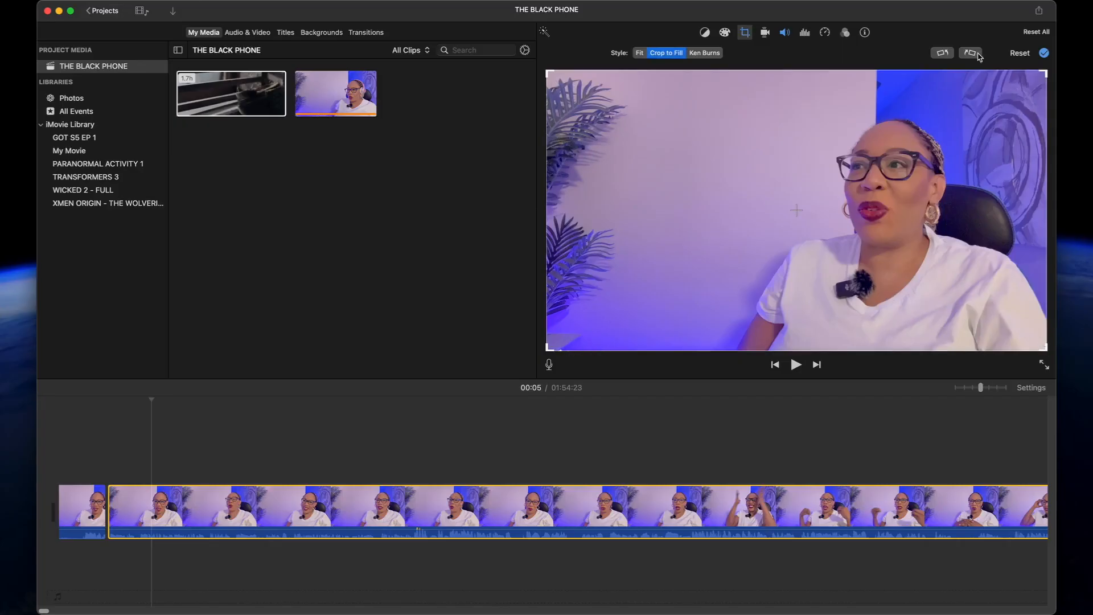
drag(1044, 73, 820, 164)
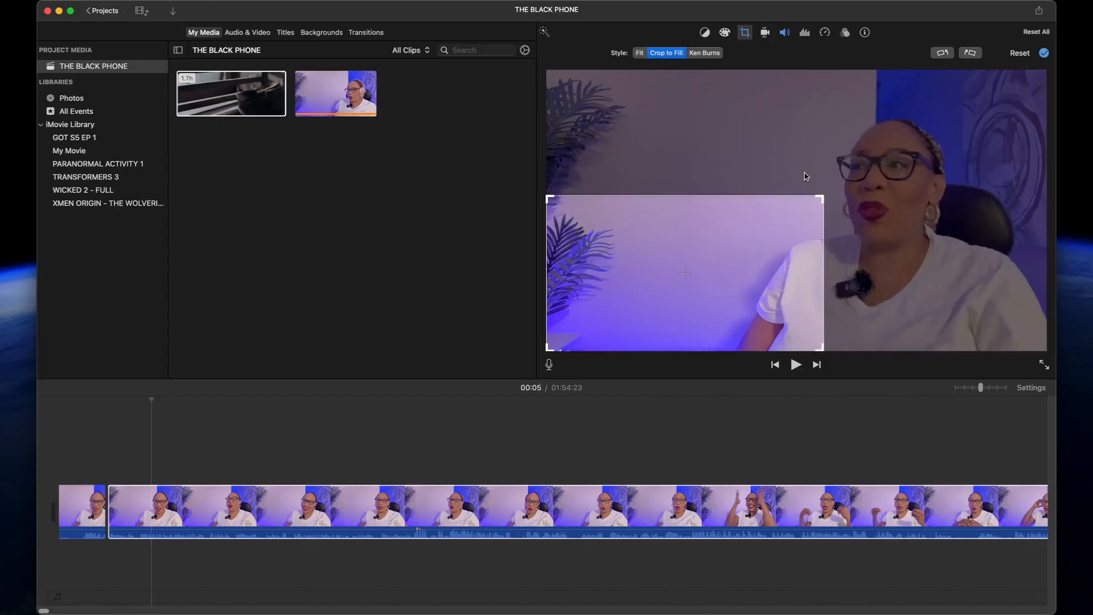
key(Return)
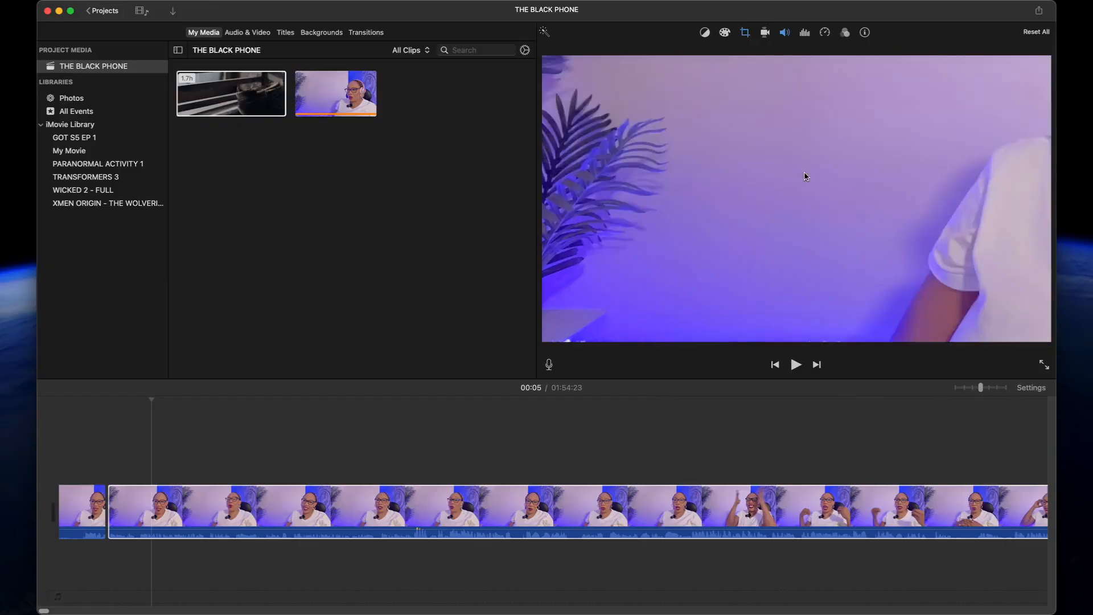
Play the cropped part of the reaction clip, and undo the crop
key(space)
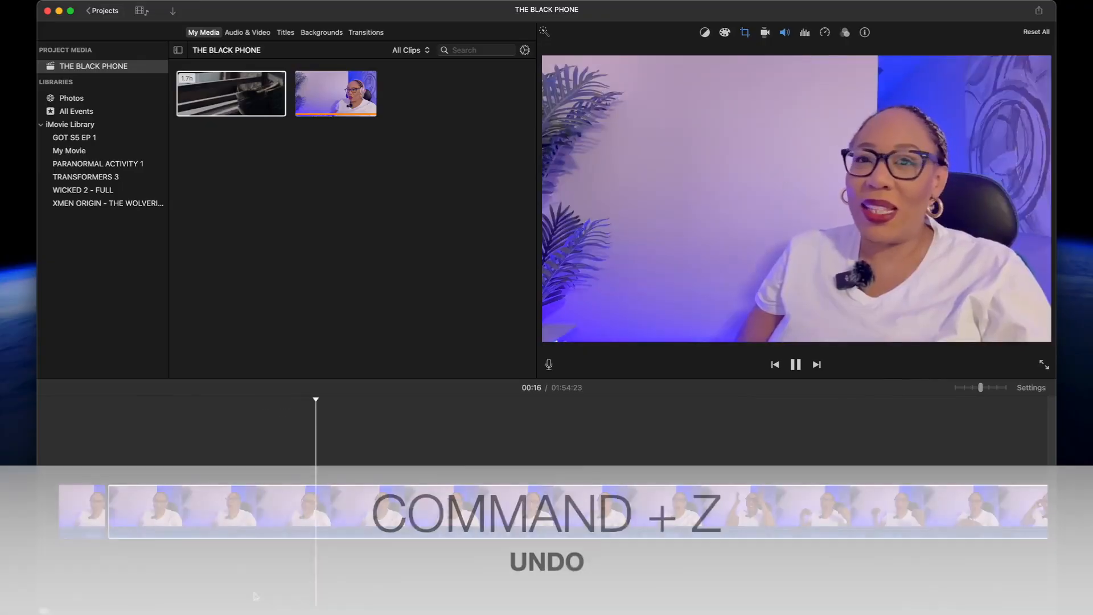
key(super+z)
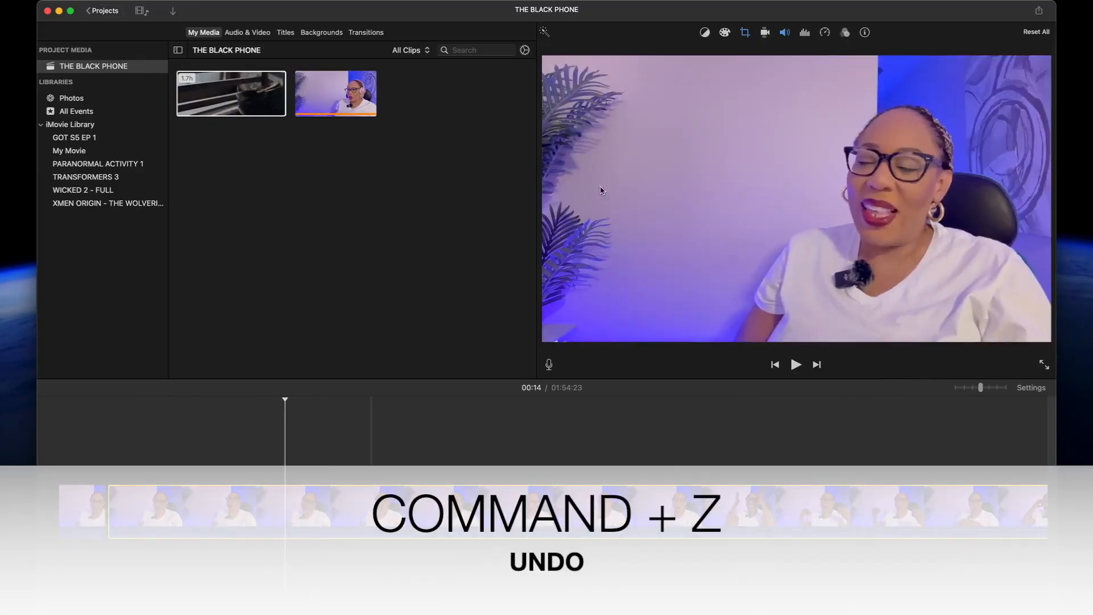
Crop the longer part with Crop to Fill around the speaker's head and shoulders, about 60% of the frame's width
click(746, 33)
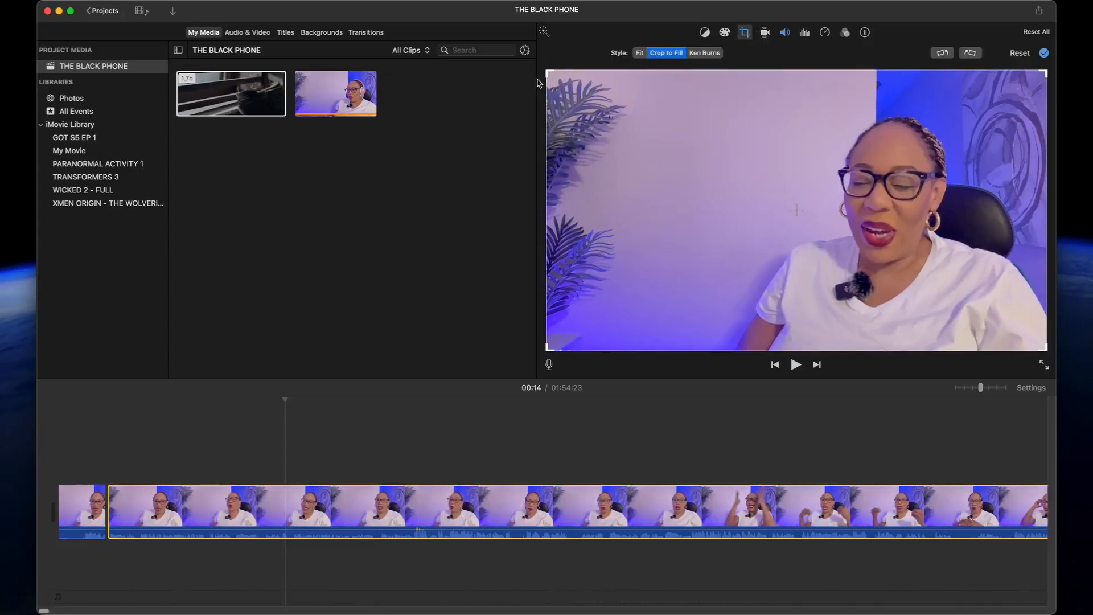
drag(543, 71, 736, 125)
click(966, 216)
drag(966, 216, 950, 144)
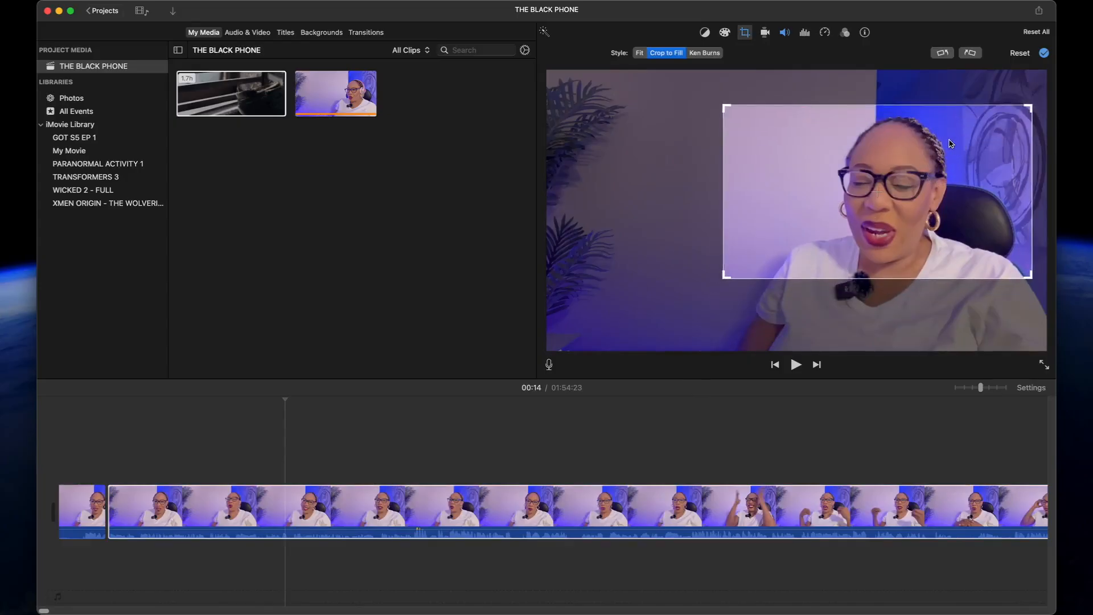
key(Return)
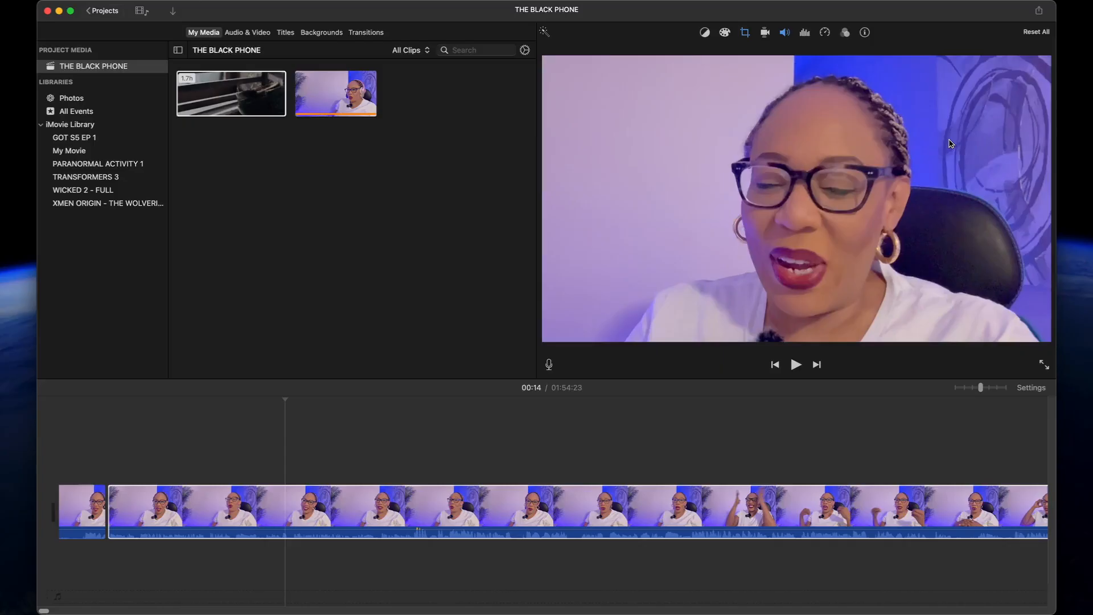
Play the part cropped around the speaker, and undo both the crop and the split
key(space)
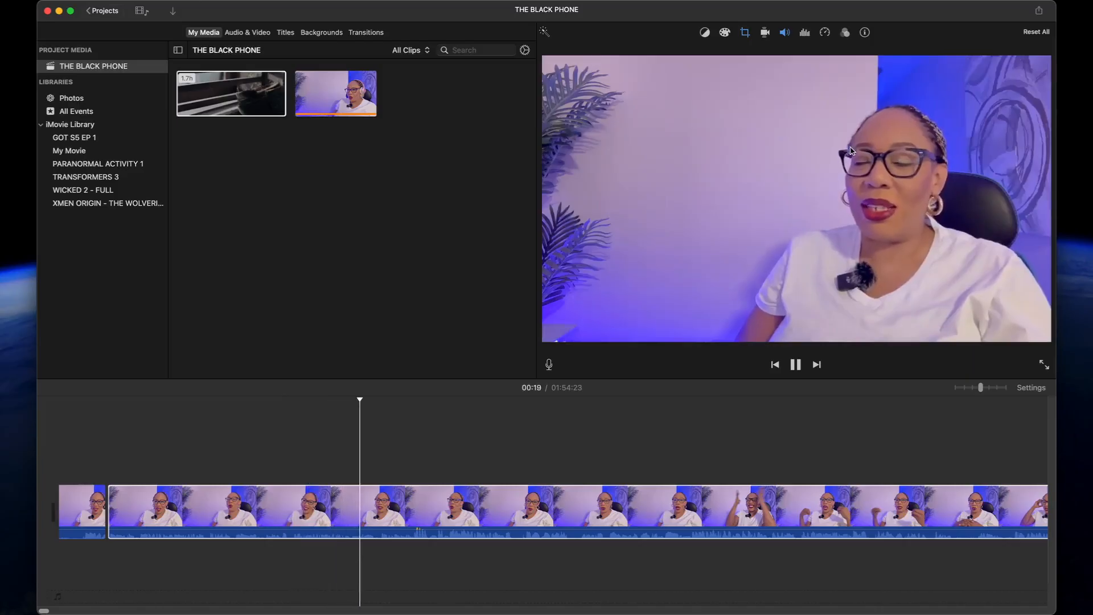
key(super+z)
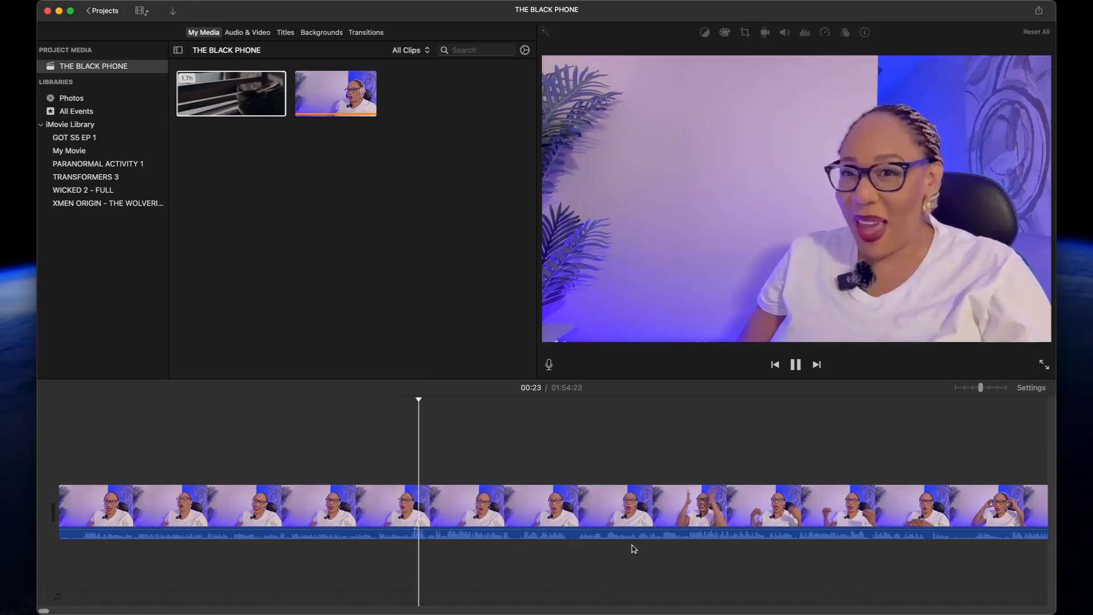
Apply Ken Burns to the whole reaction clip with the Start frame over the lower-right area, about 65% of the width, and play it
click(626, 527)
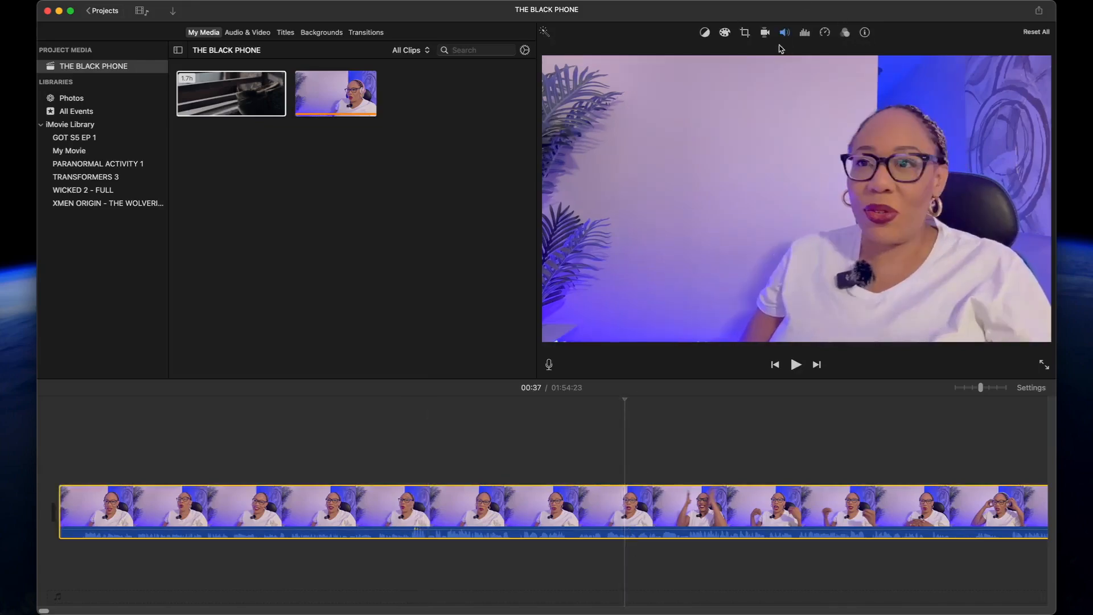
click(706, 33)
click(709, 33)
click(746, 34)
click(700, 53)
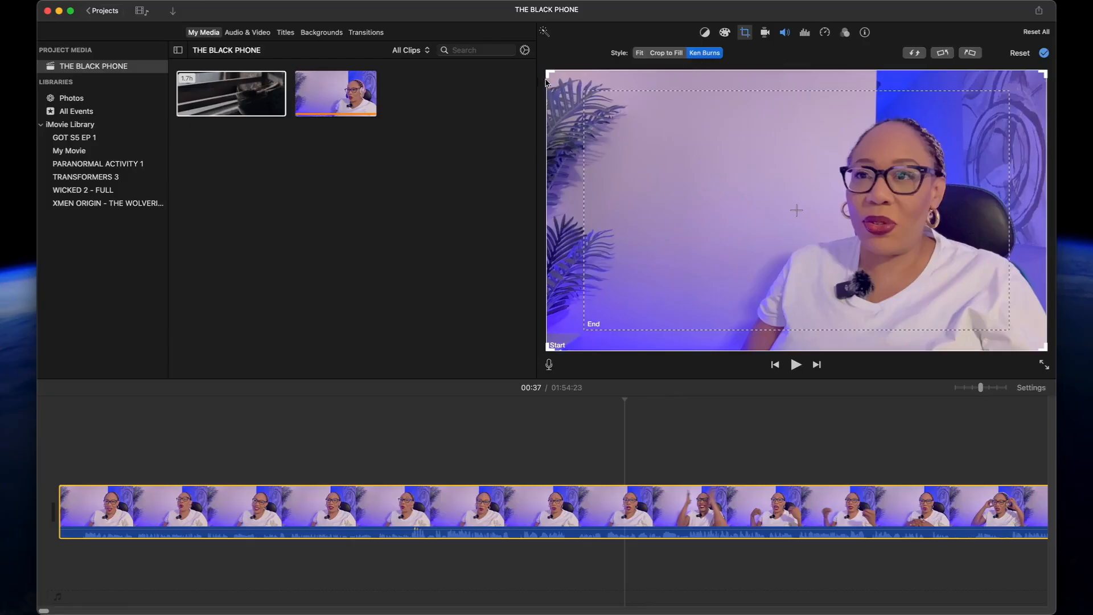
drag(548, 71, 762, 145)
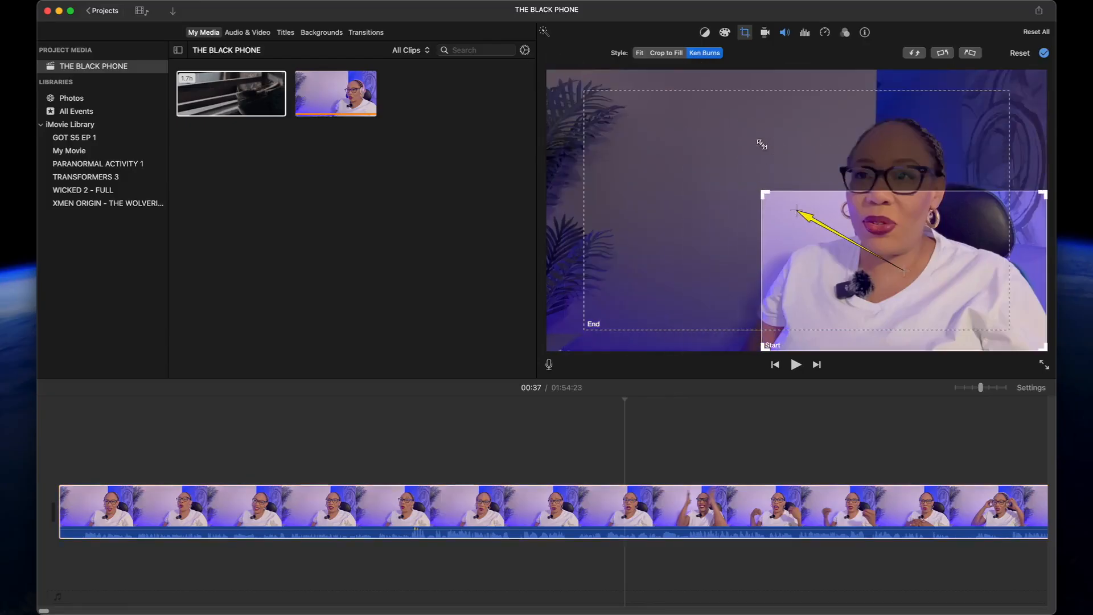
drag(765, 195, 412, 73)
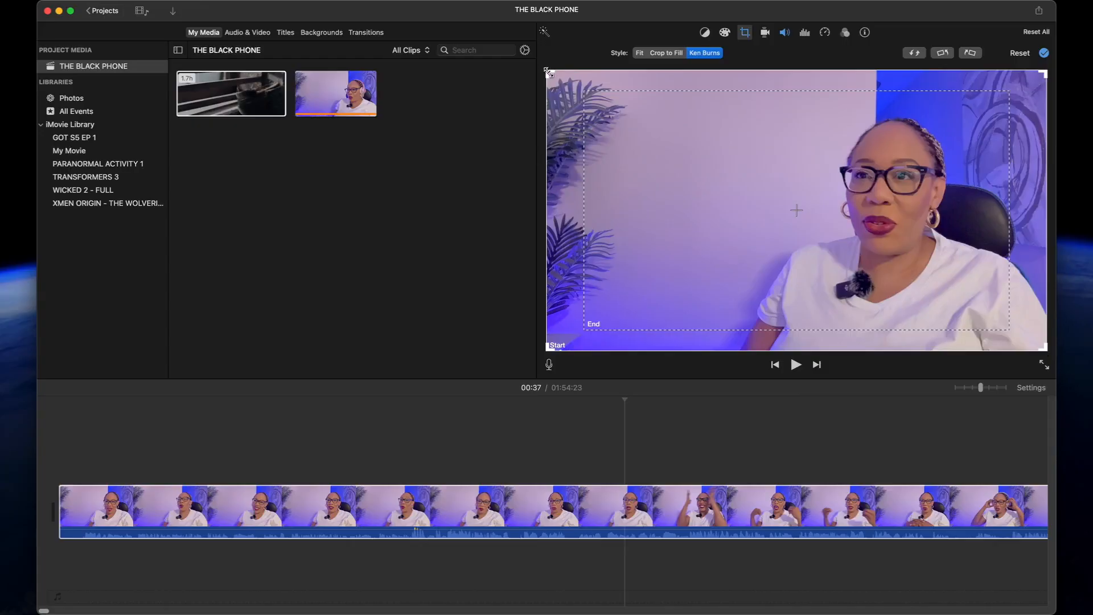
drag(546, 73, 720, 120)
key(space)
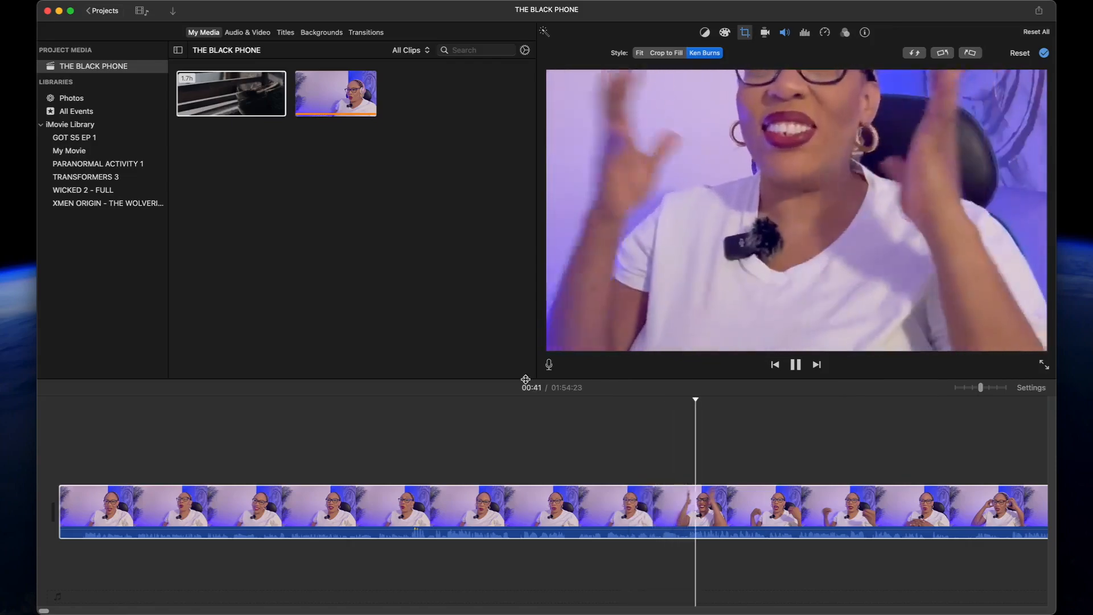
Split the reaction clip at about 4 seconds
click(88, 469)
click(126, 516)
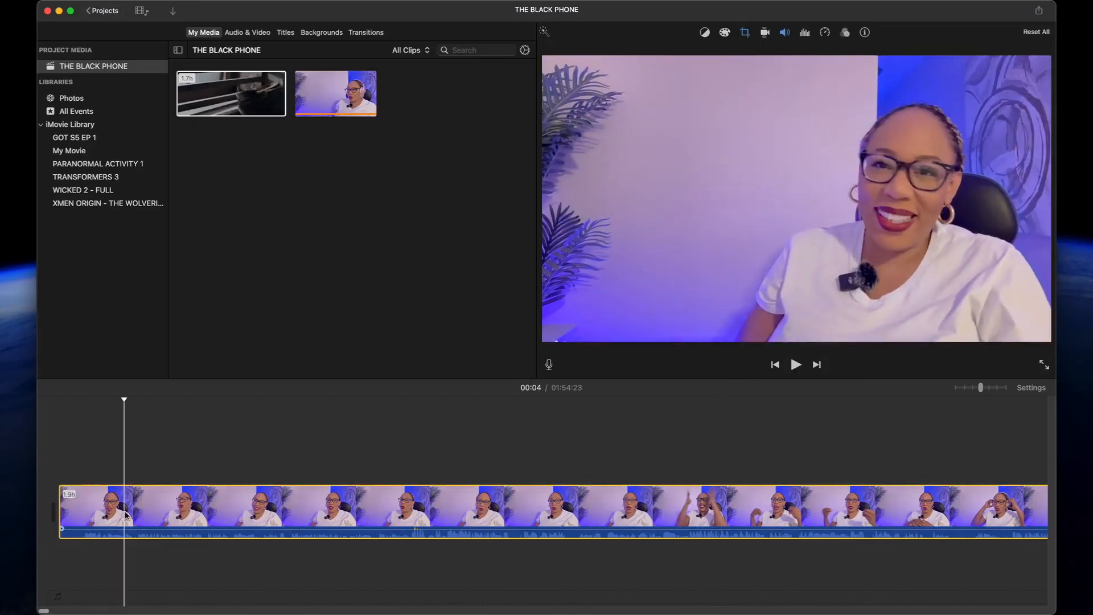
key(super+b)
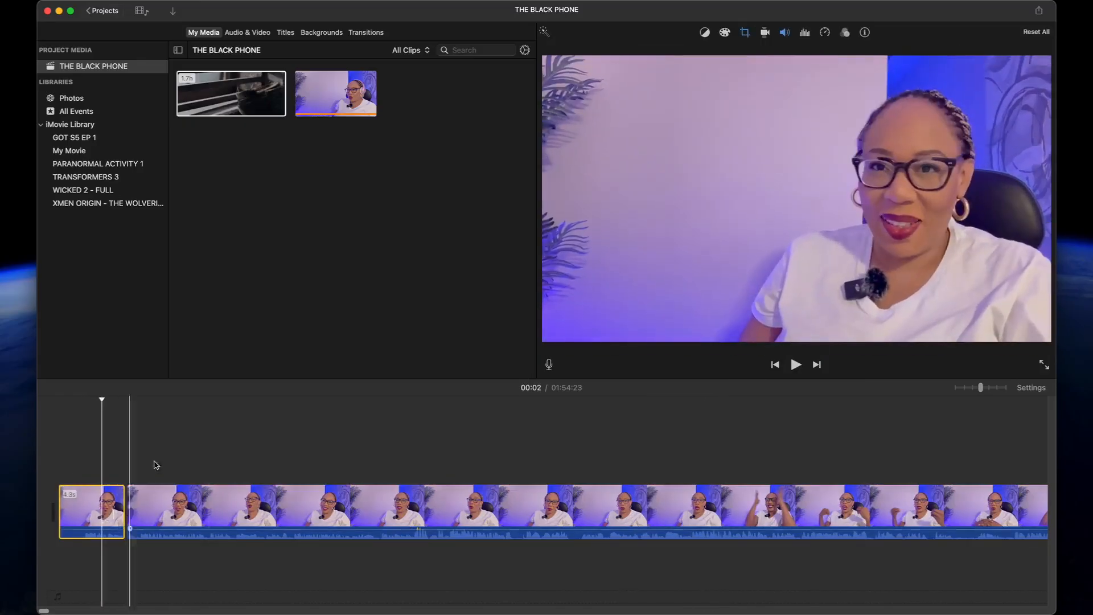
Shrink the short first part's Ken Burns Start frame to about 64% of the width over the lower-right area, and play the part
click(743, 34)
drag(545, 71, 727, 126)
key(space)
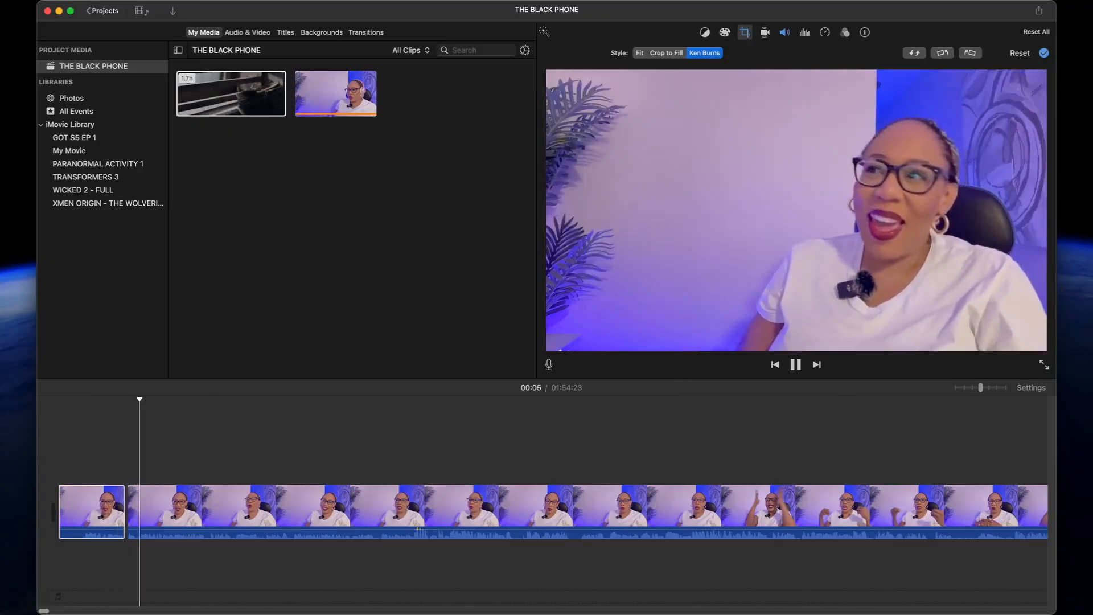
click(46, 454)
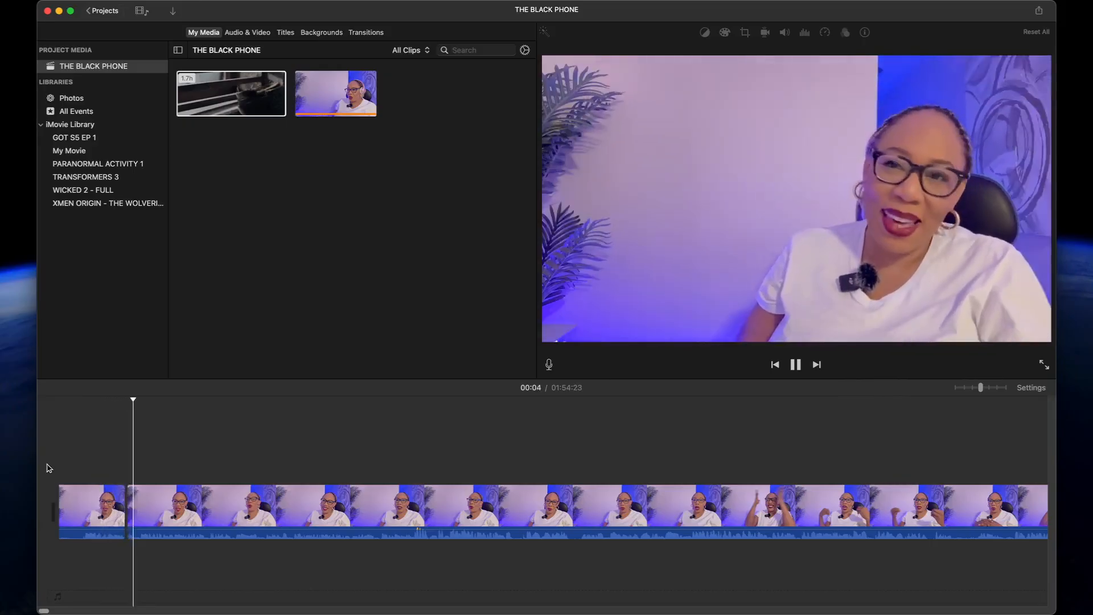
click(50, 469)
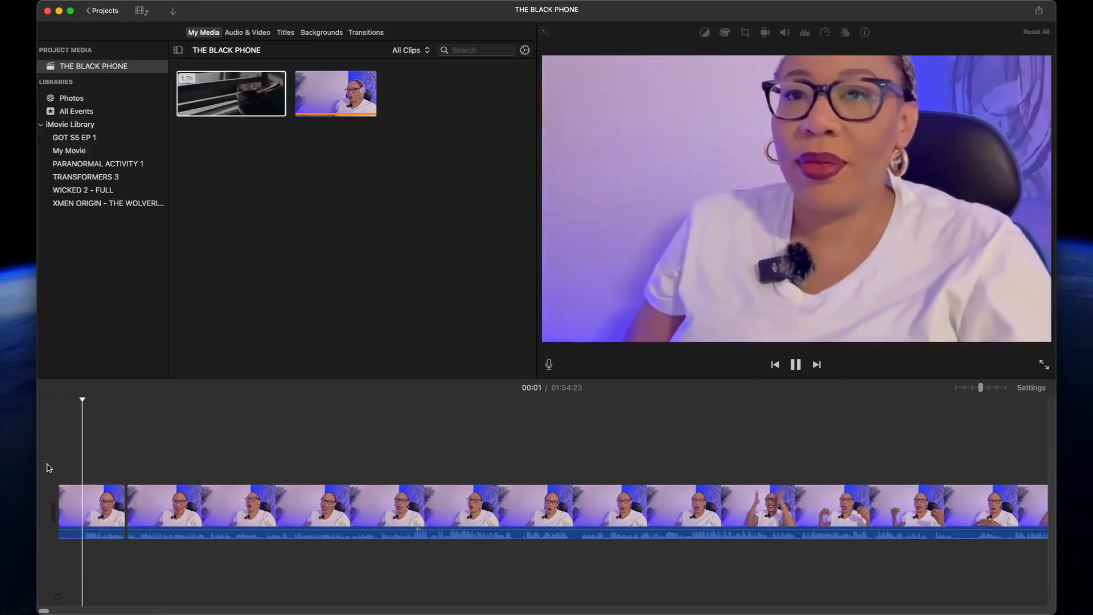
Change the short part's Ken Burns Start frame to the upper-left area, about 60% of the frame's width, and play it
click(94, 503)
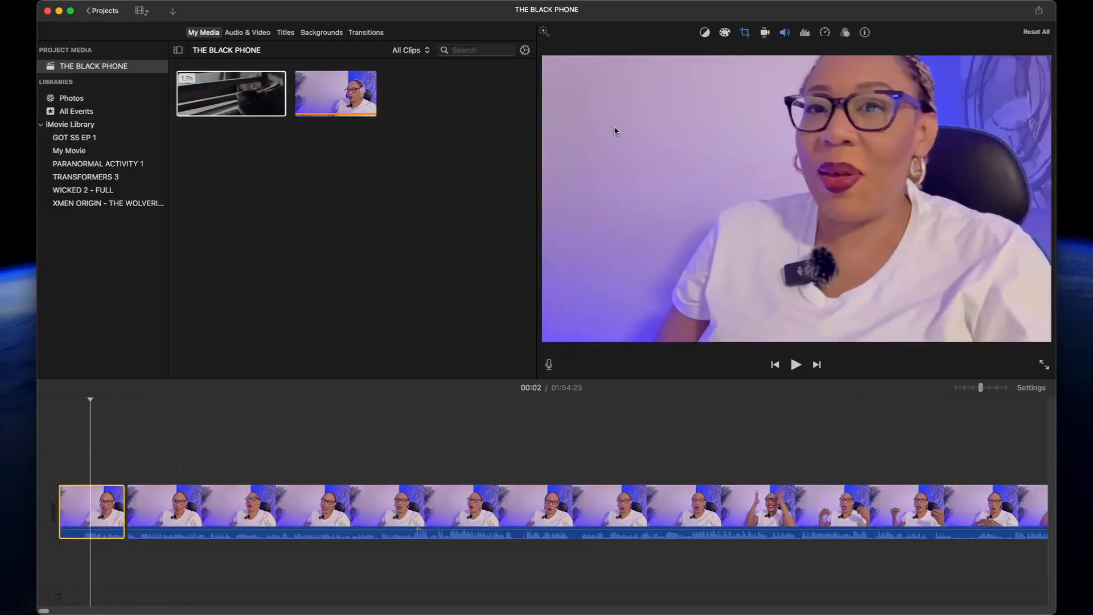
click(748, 33)
drag(725, 175, 380, 50)
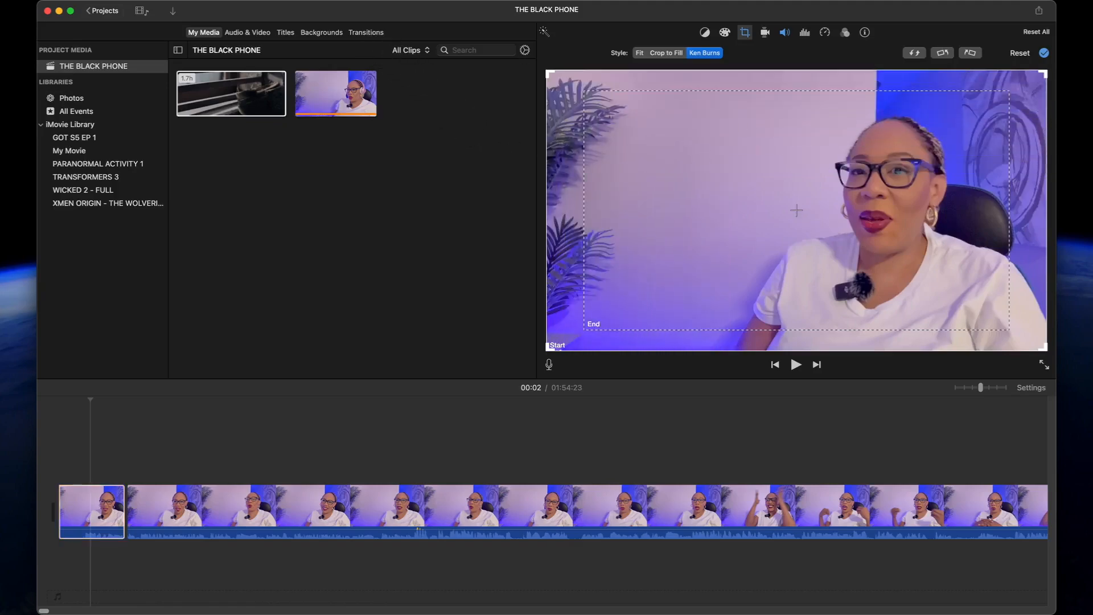
drag(1044, 347, 851, 300)
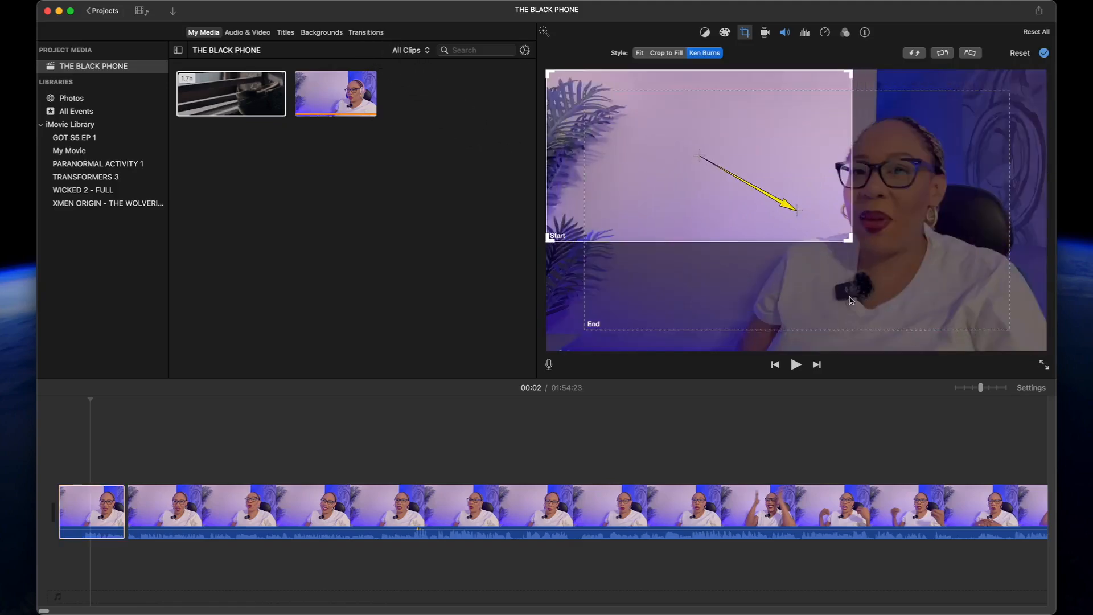
key(space)
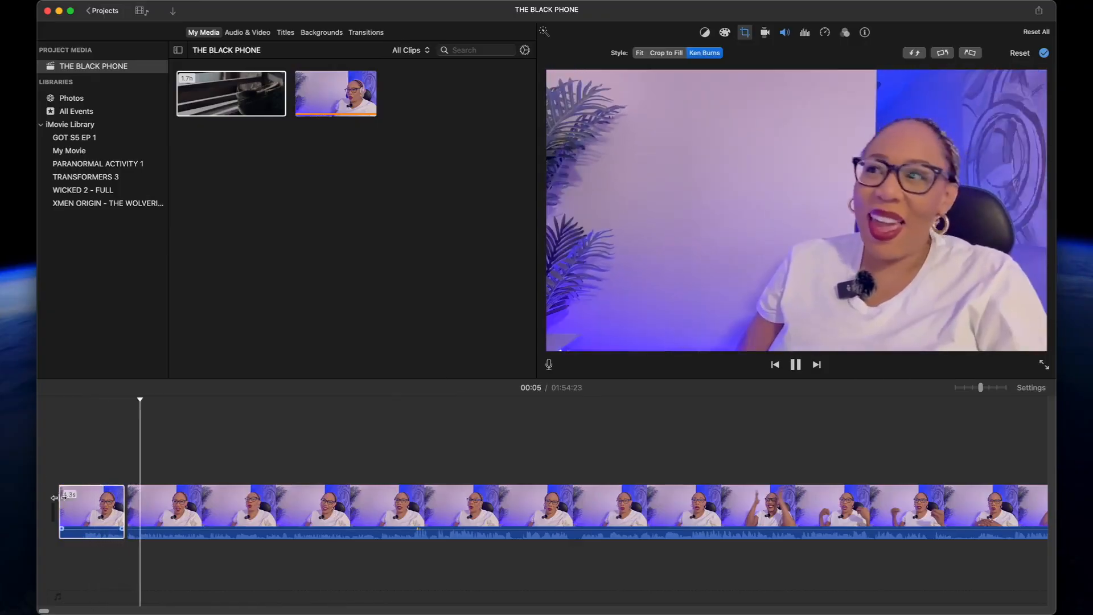
click(46, 460)
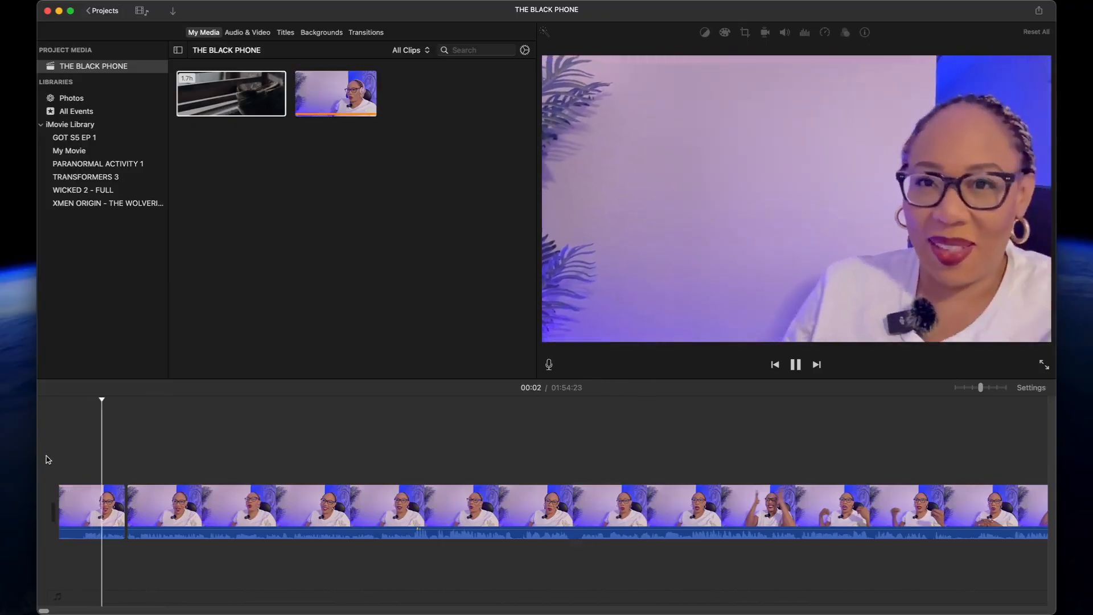
click(73, 493)
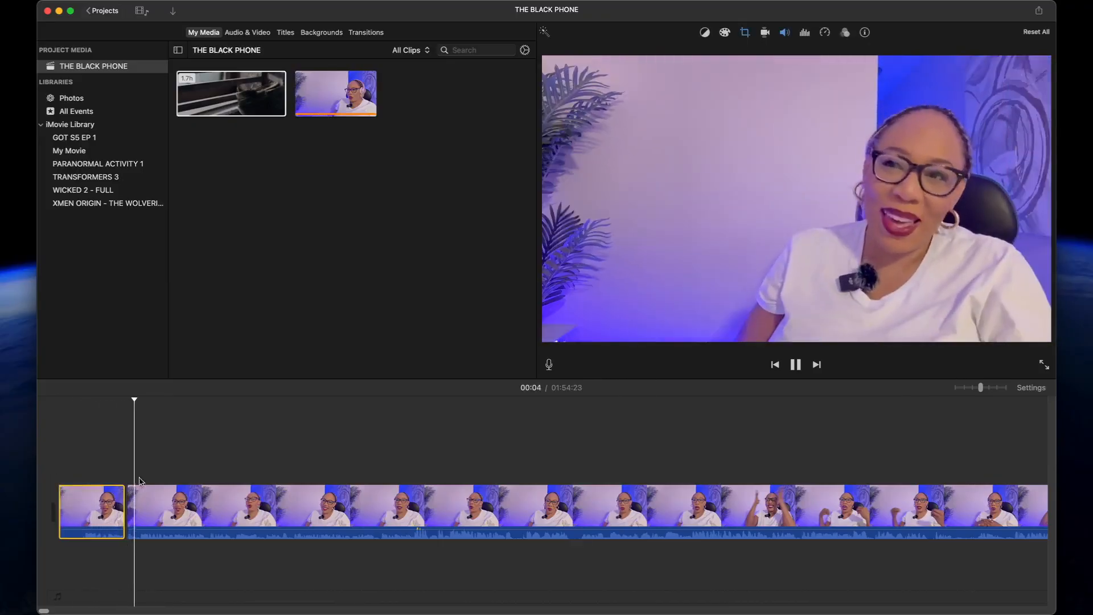
click(97, 455)
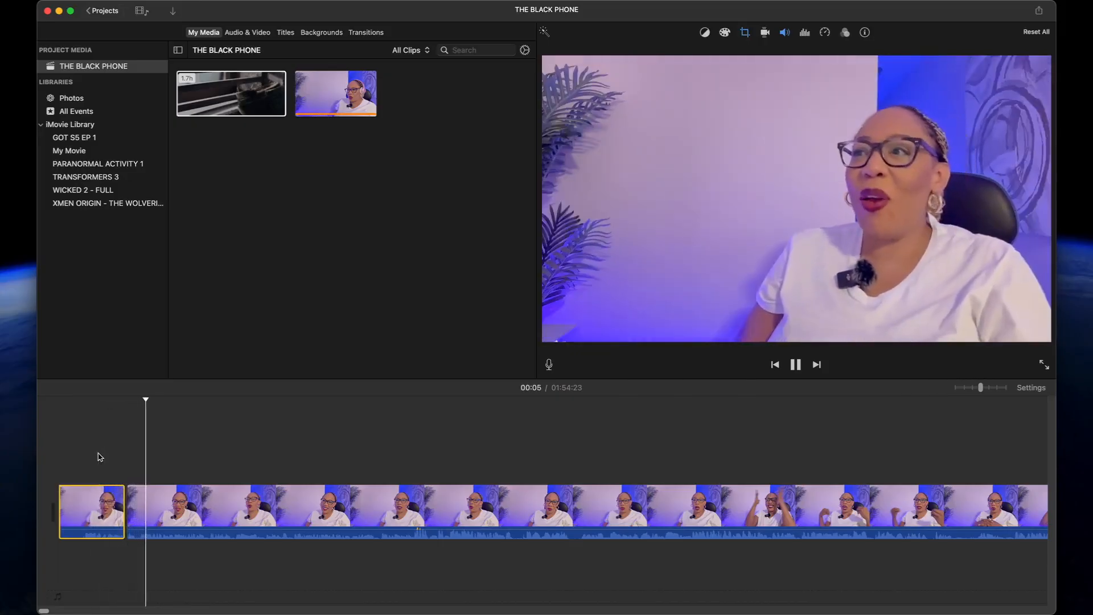
Undo the split and all the Ken Burns changes on the reaction clip
key(super+z)
click(104, 456)
click(104, 507)
key(space)
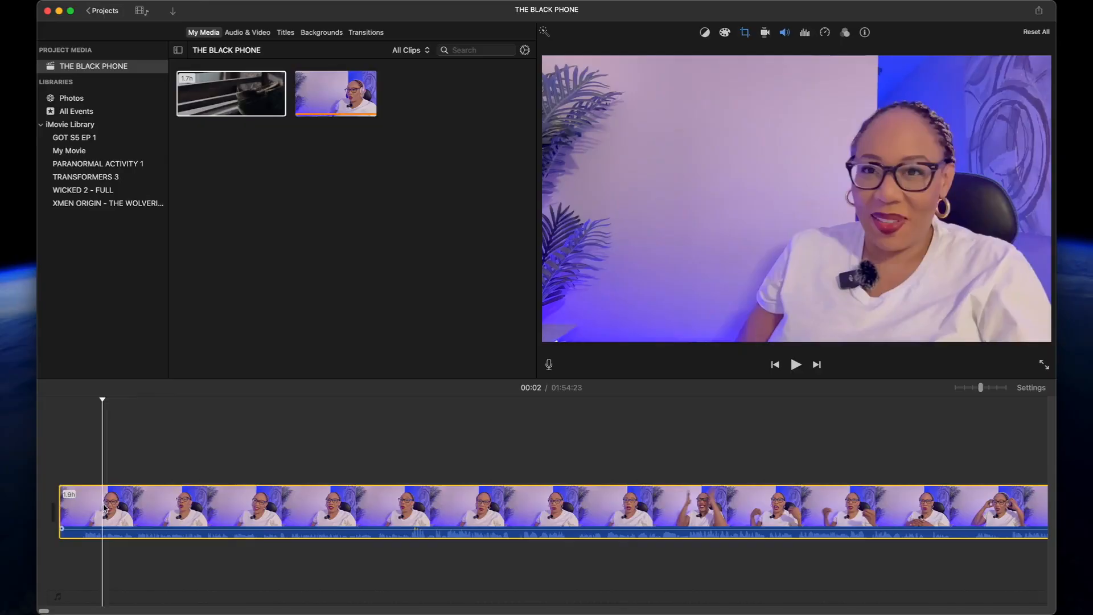
click(745, 34)
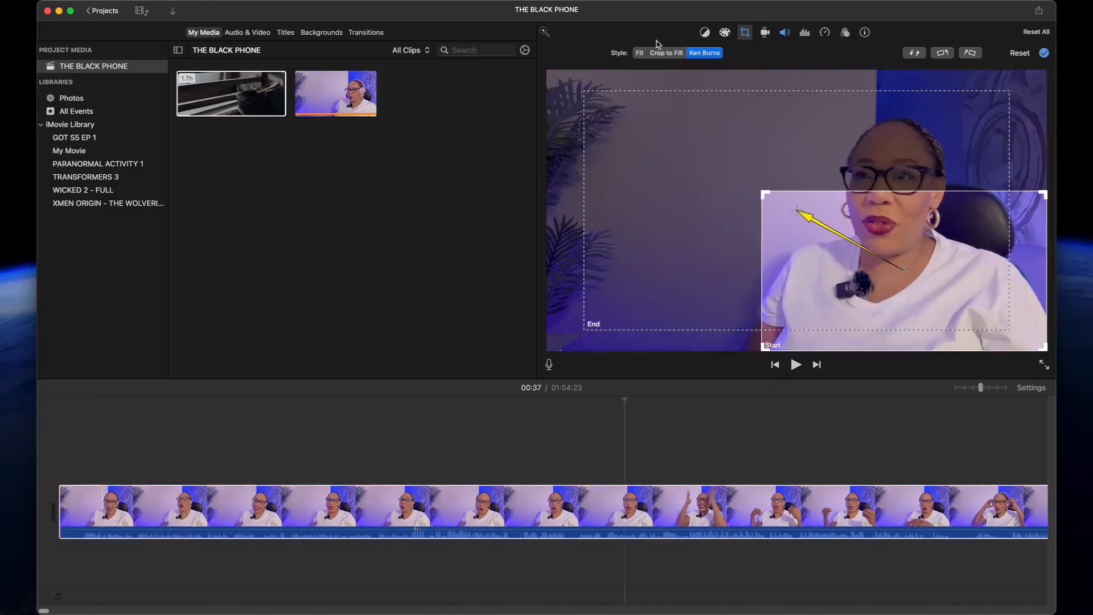
key(super+z)
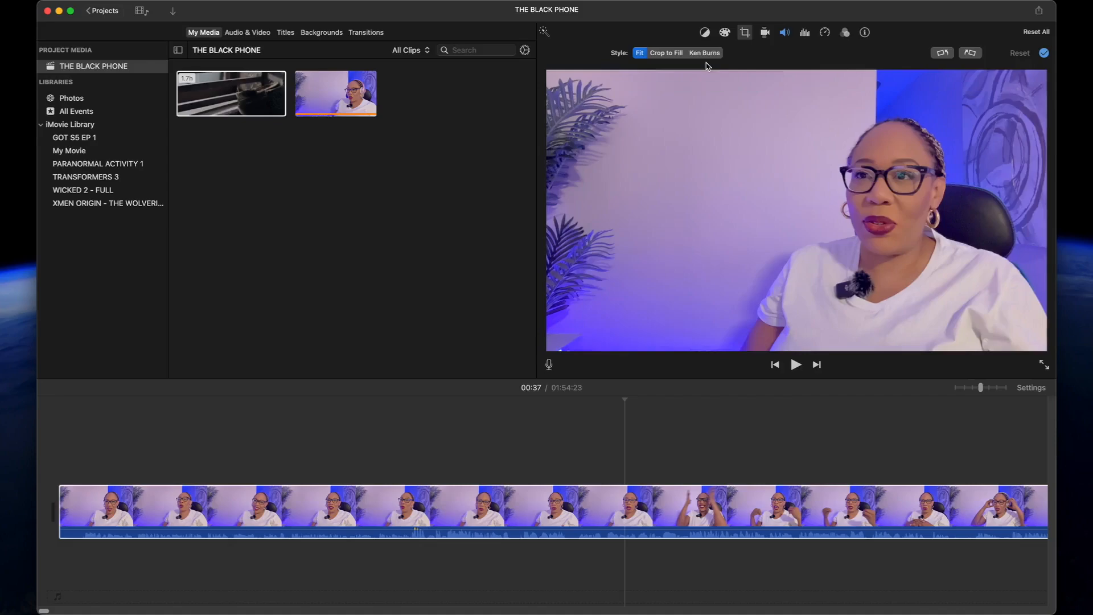
Review the reaction clip's volume, noise reduction, equalizer and speed options
click(785, 33)
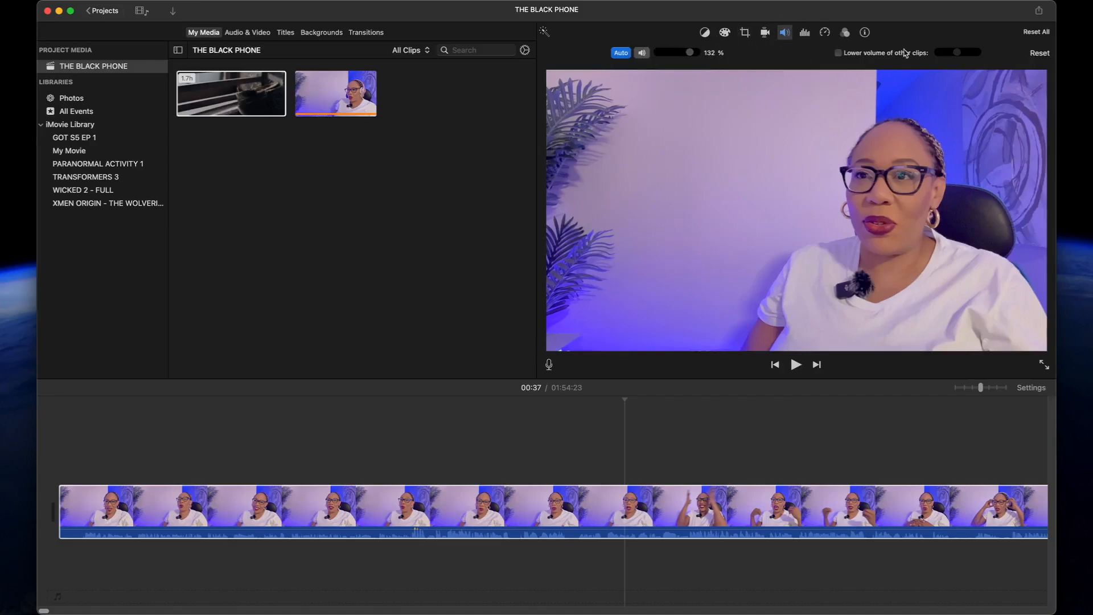
click(805, 33)
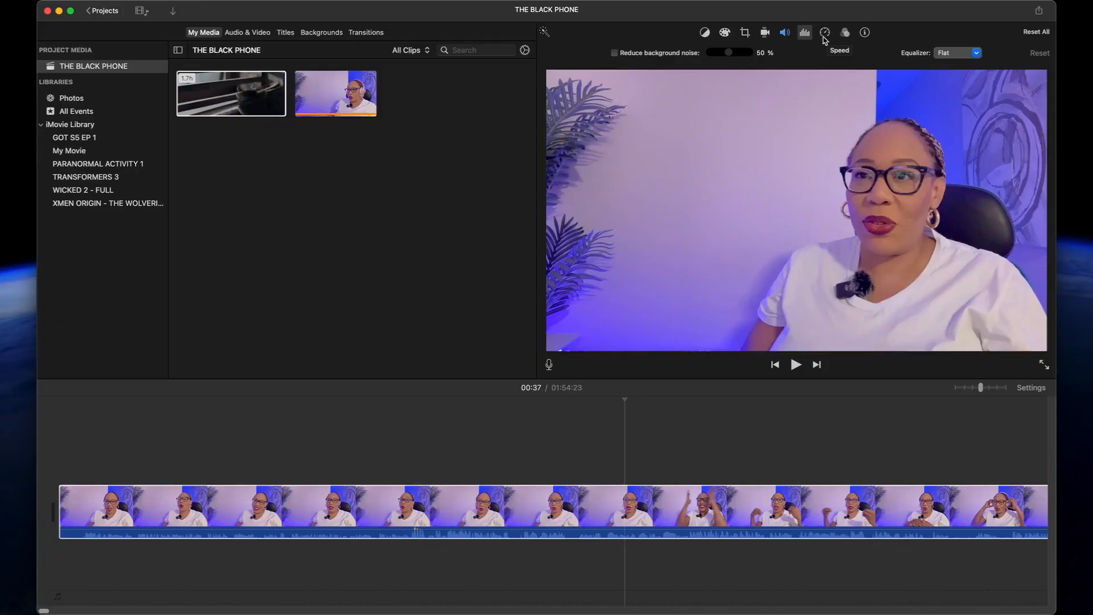
click(827, 37)
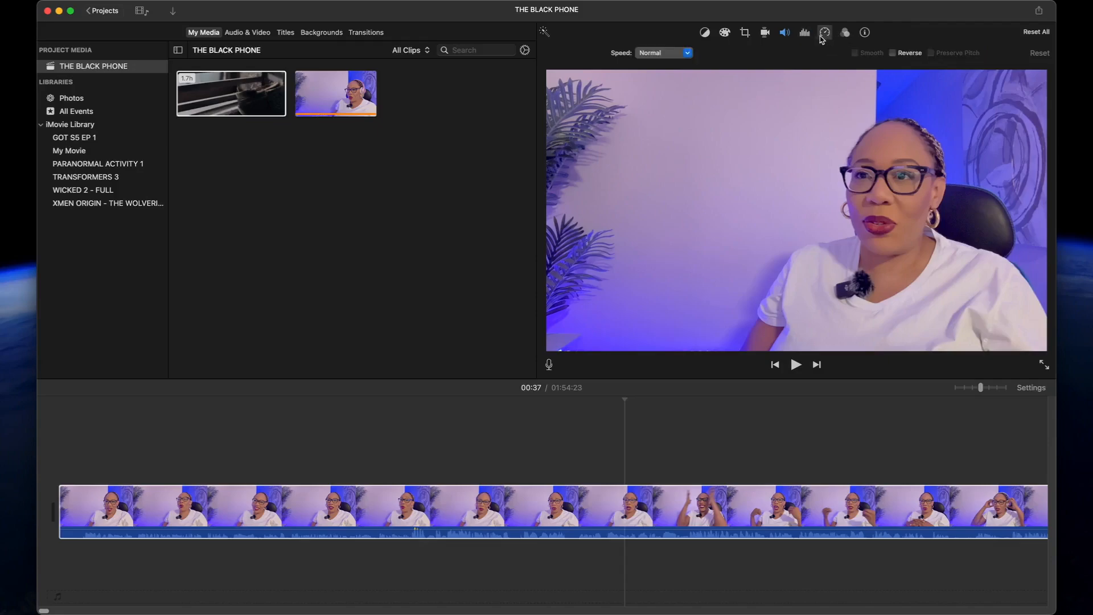
click(676, 55)
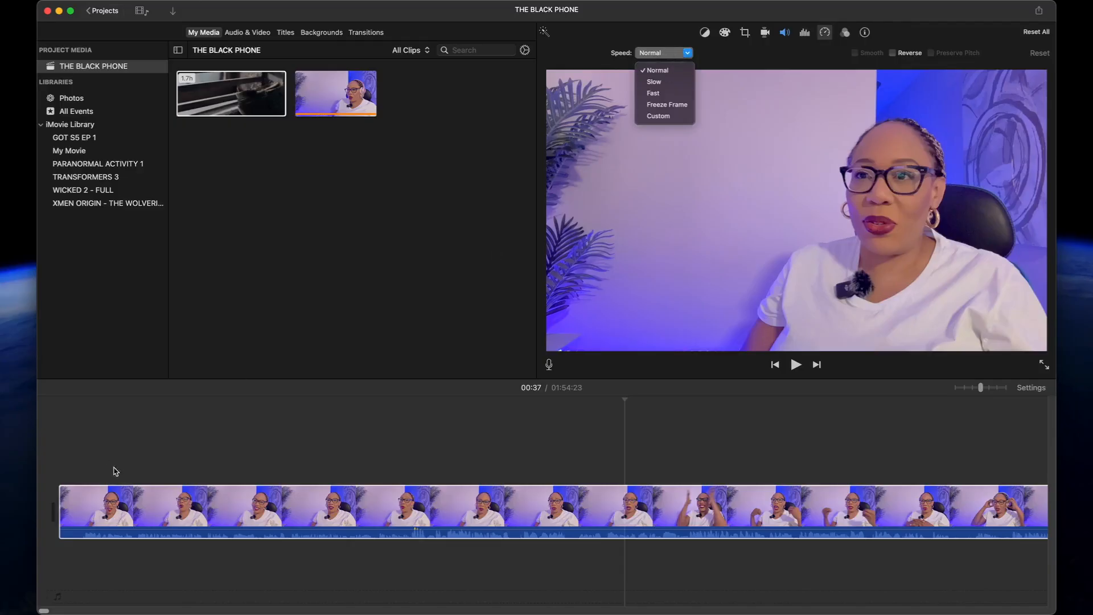
click(77, 459)
Split the reaction clip at about 8 seconds
click(84, 504)
click(184, 519)
key(space)
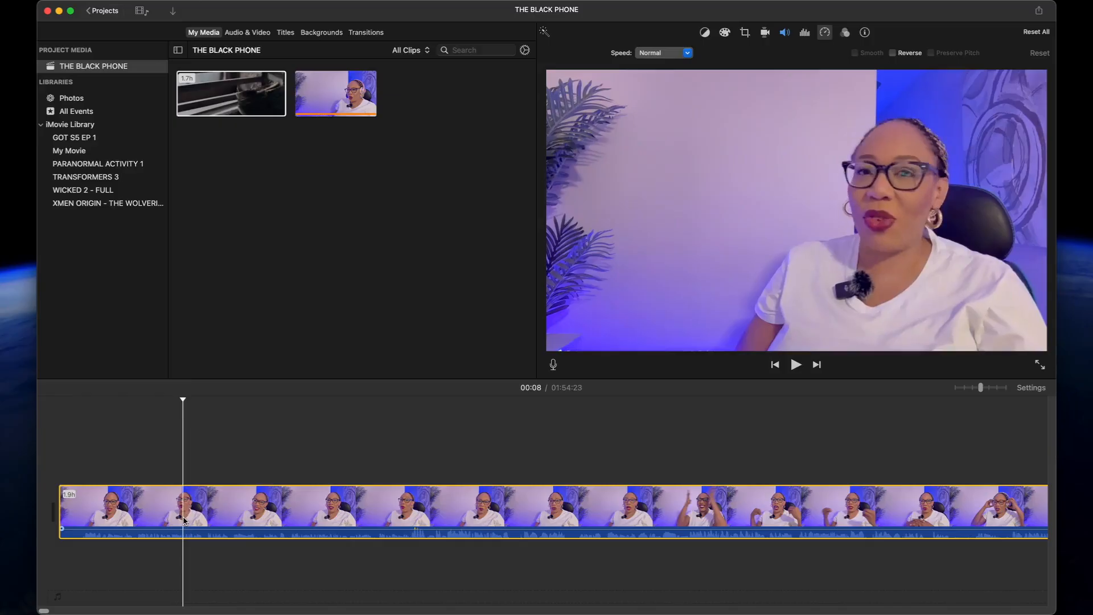
key(super+b)
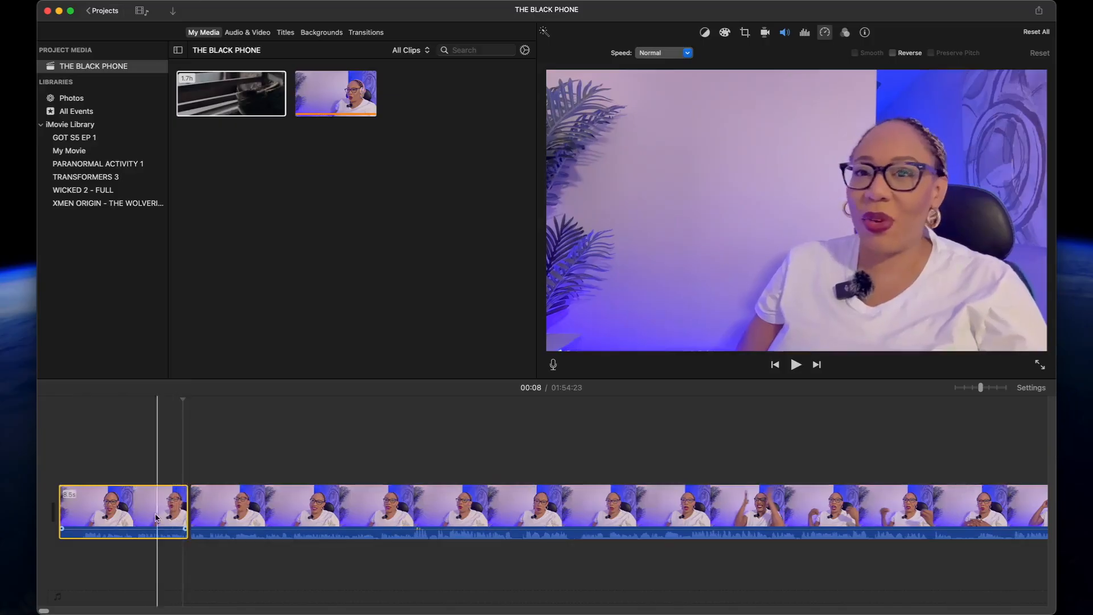
Set the speed of the short first part to Fast at 2x and play it from the start
click(135, 519)
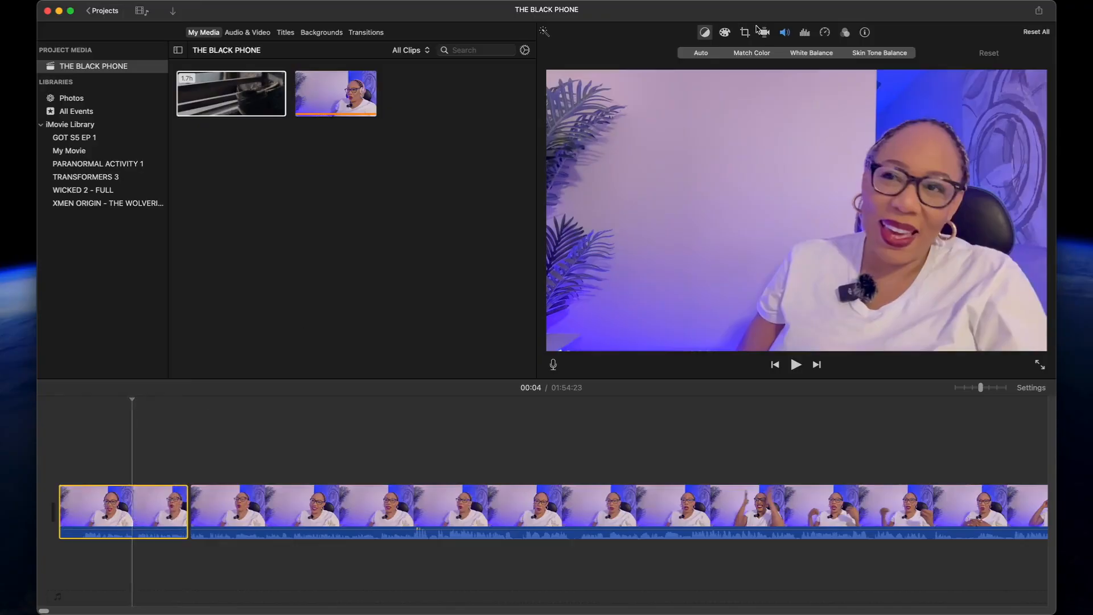
click(825, 33)
click(675, 53)
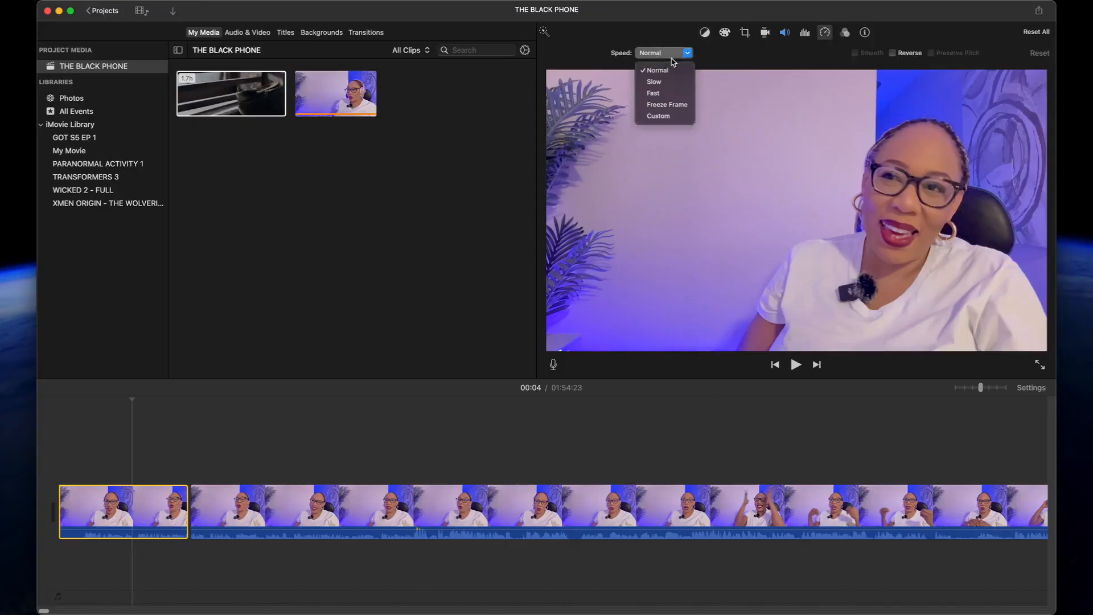
click(653, 93)
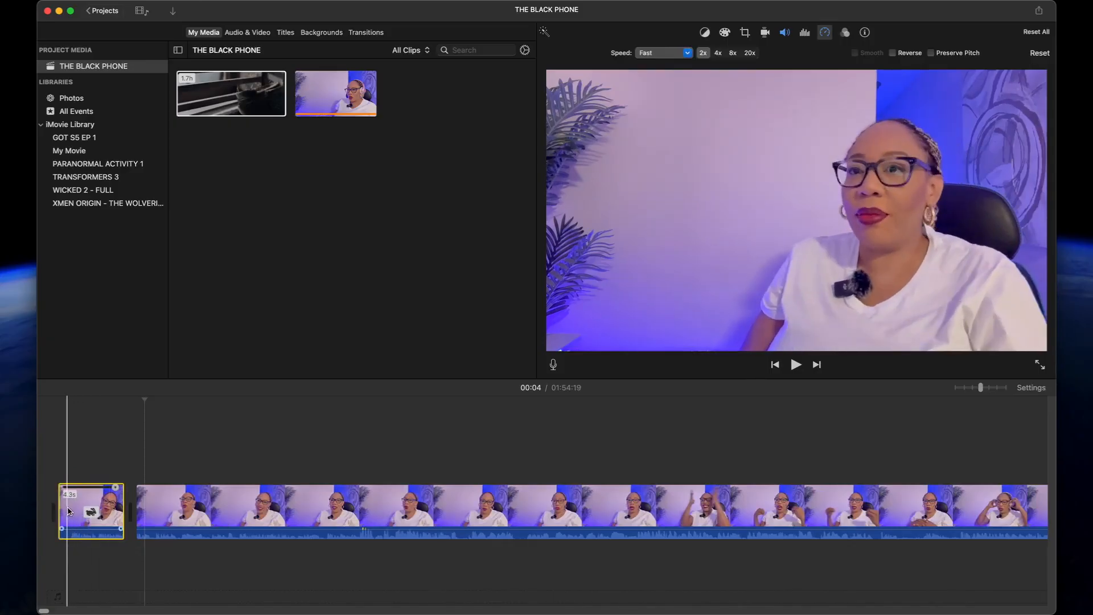
click(61, 453)
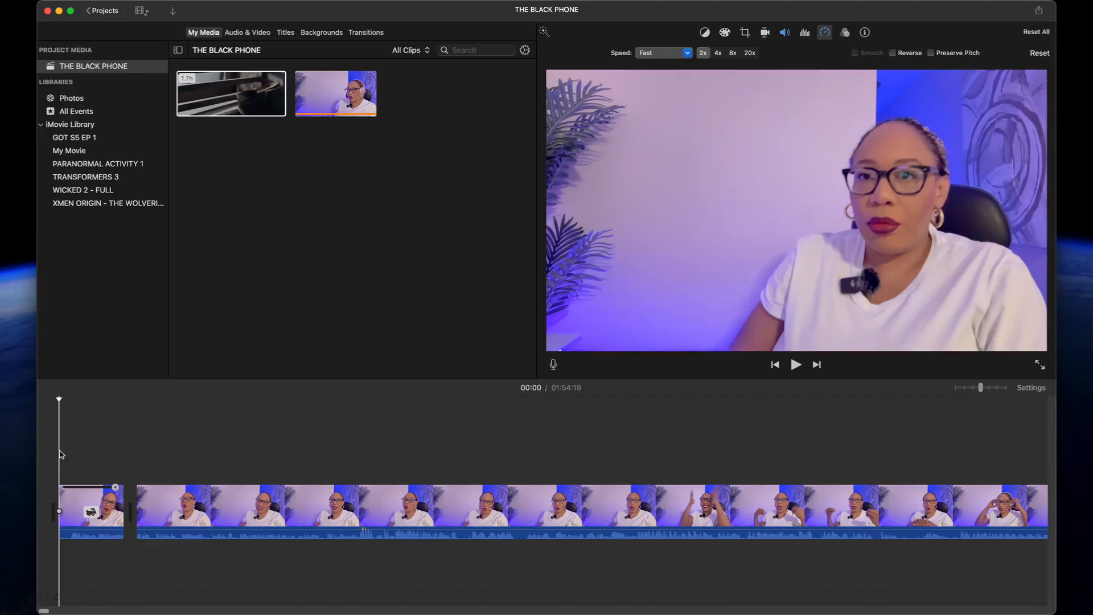
key(space)
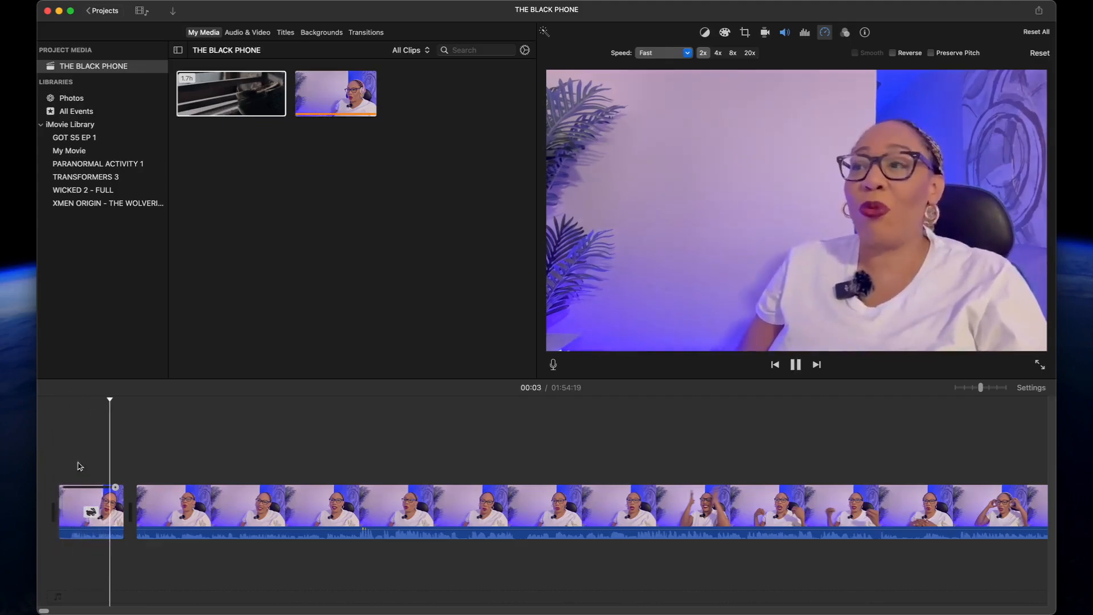
Set the speed of the short first part to Slow and play the slowed footage
click(78, 510)
key(space)
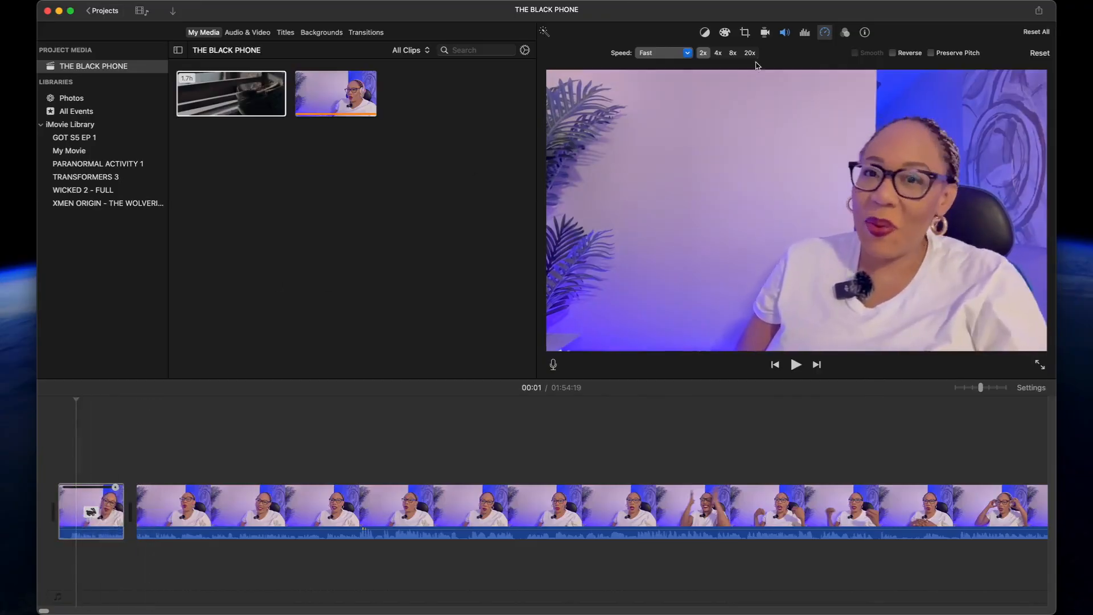
click(688, 53)
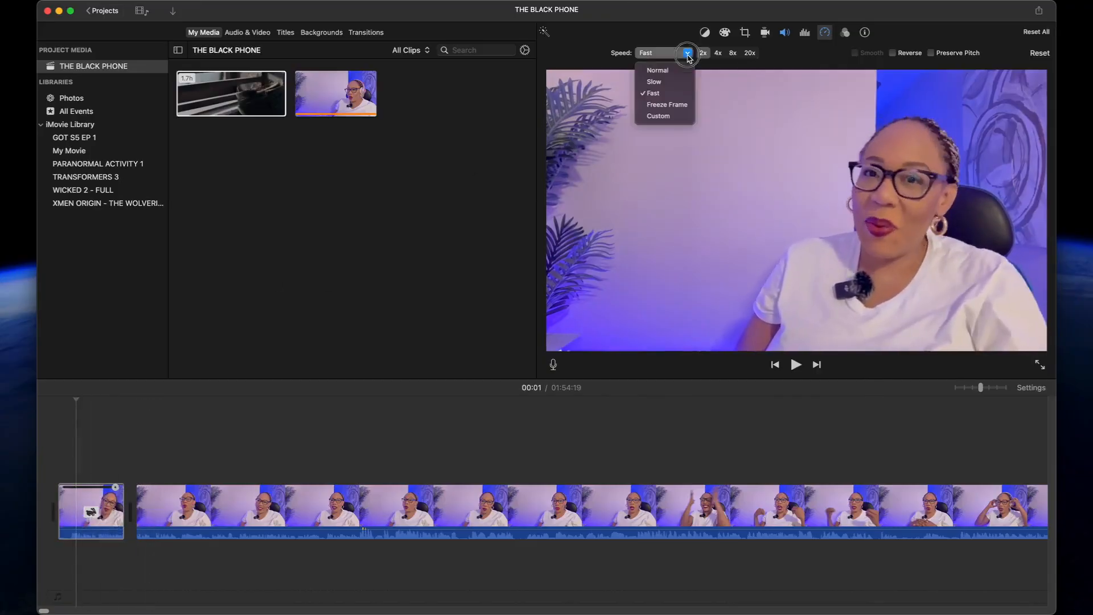
click(681, 82)
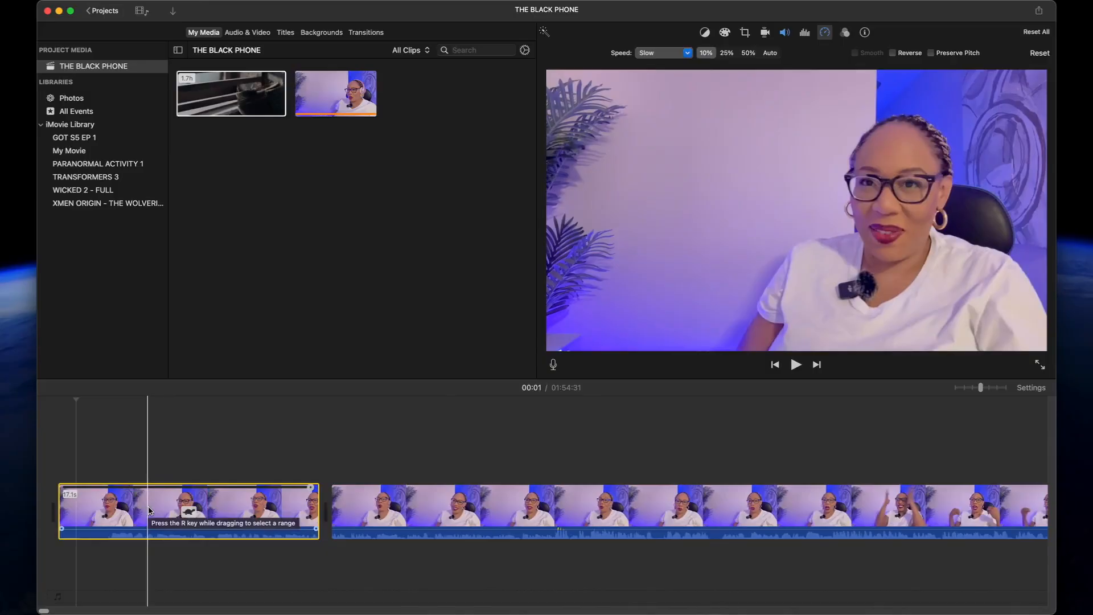
key(space)
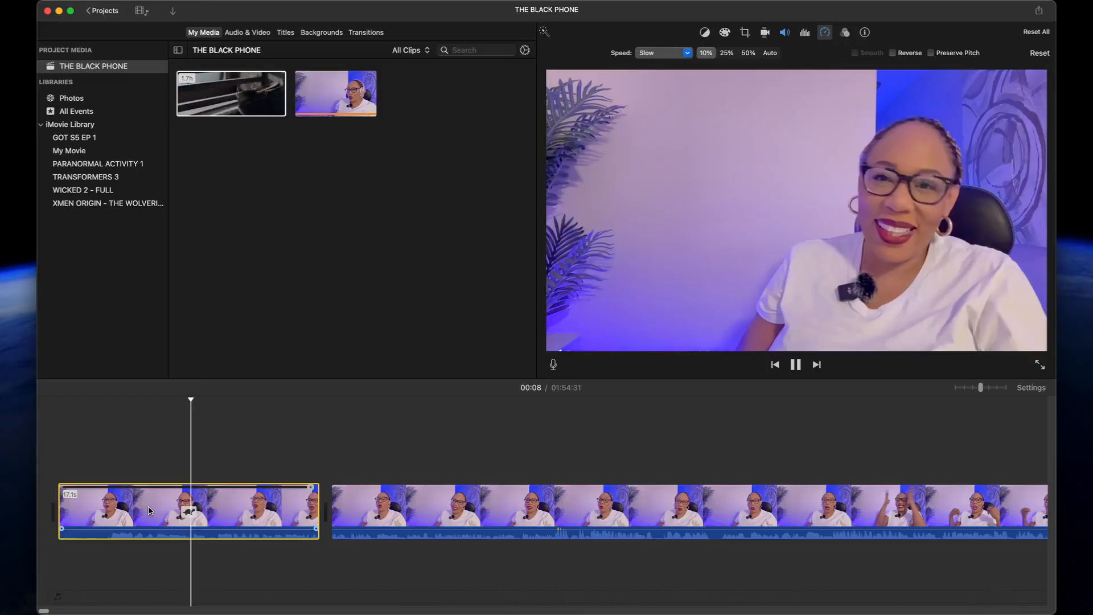
Stop playback and undo the slow speed and the split of the reaction clip
key(space)
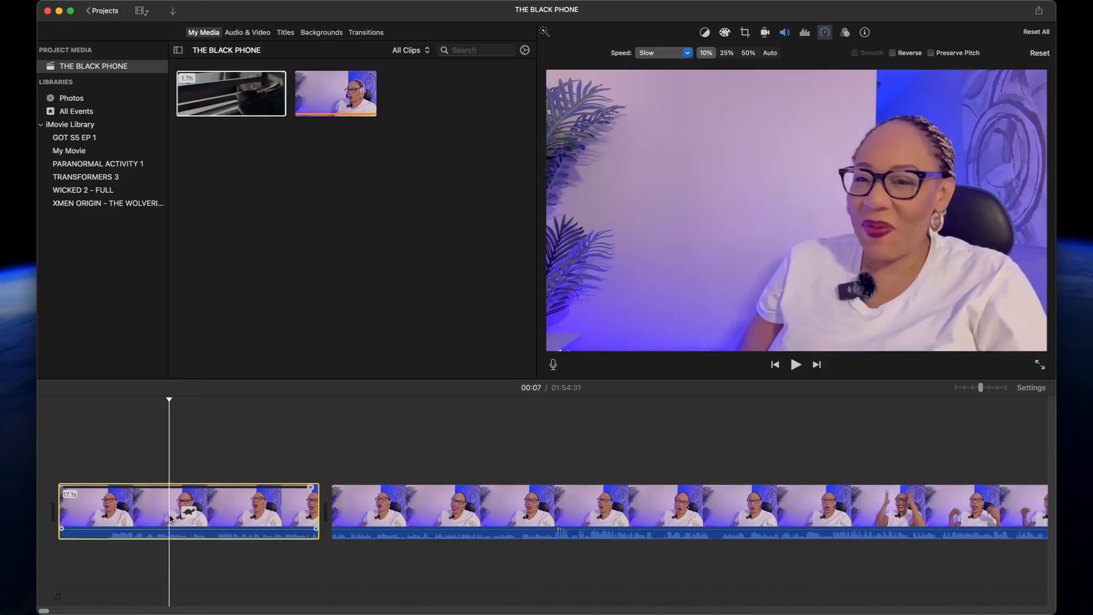
click(688, 53)
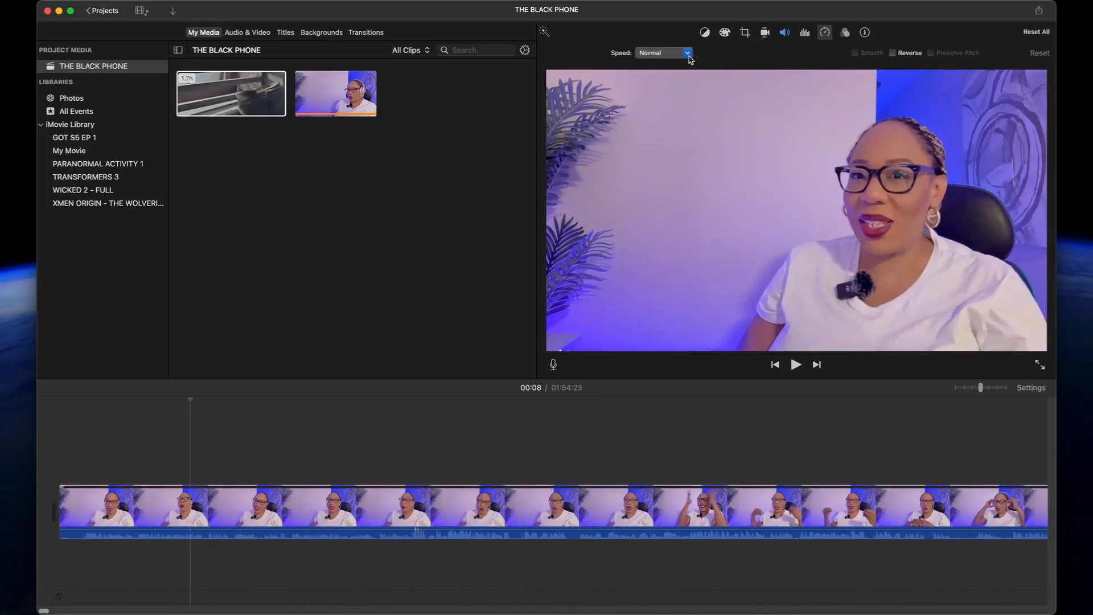
Split the reaction clip at about 5 seconds and again shortly after to isolate a short section
click(301, 502)
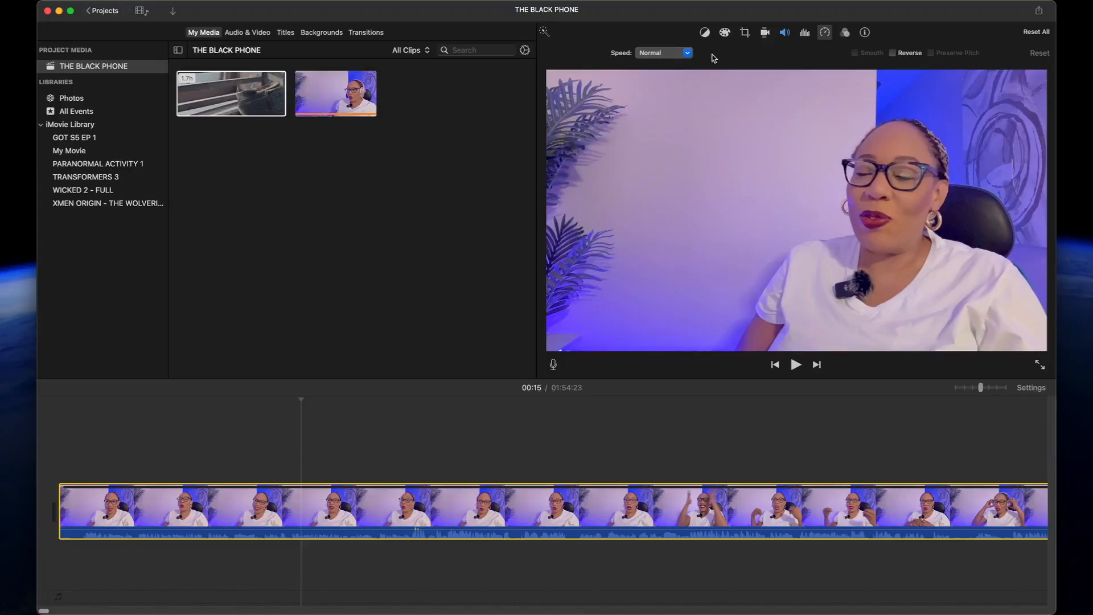
click(688, 54)
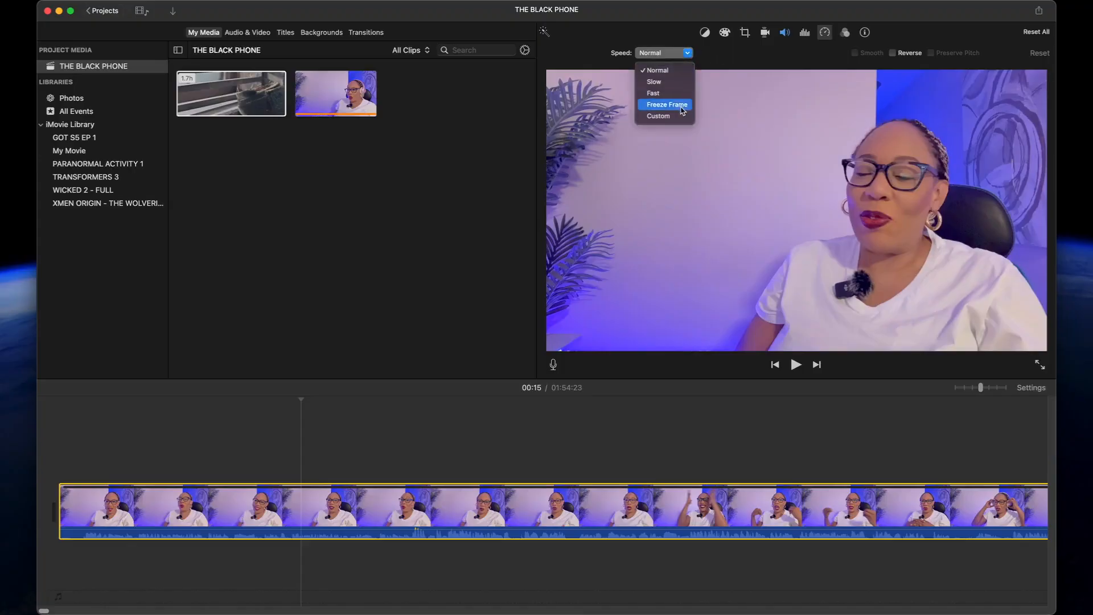
click(146, 507)
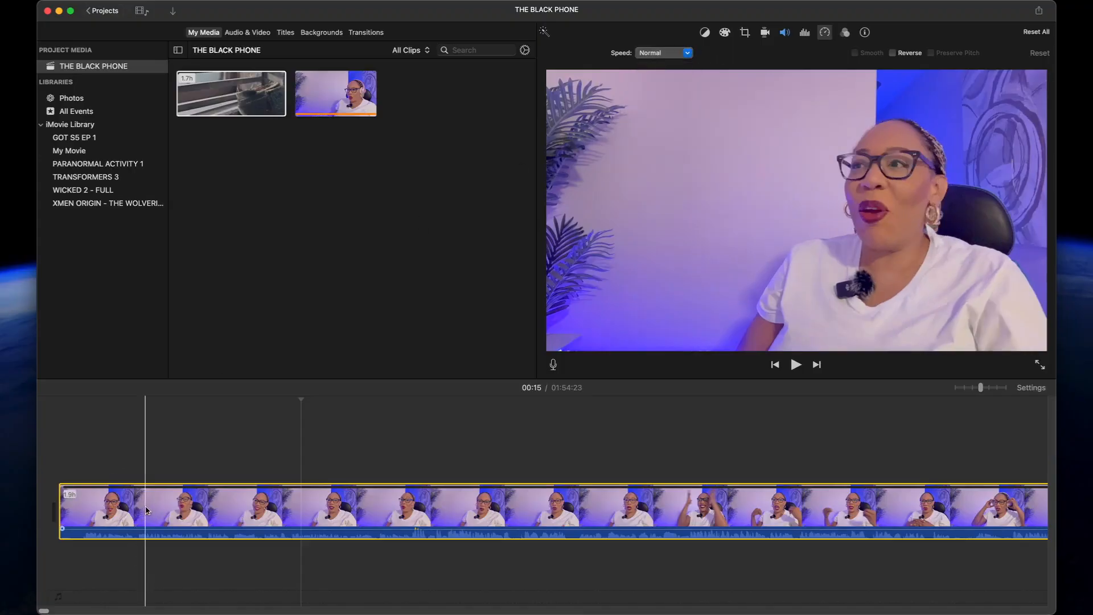
key(super+b)
click(176, 507)
key(super+b)
Set the speed of the short middle section to Freeze Frame and play through it
click(165, 507)
click(683, 51)
click(657, 107)
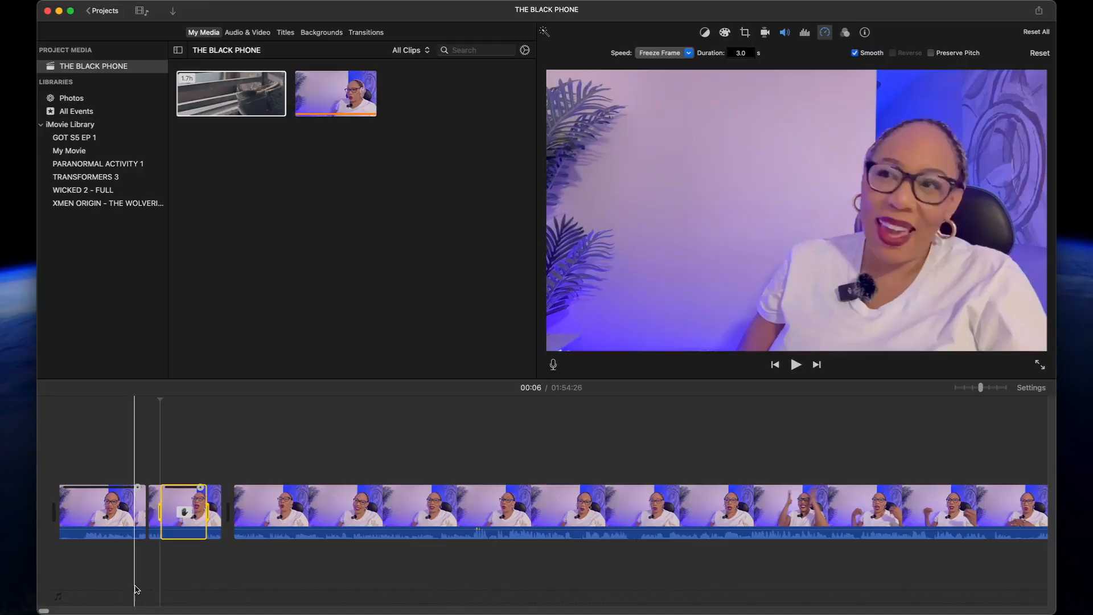
click(126, 457)
key(space)
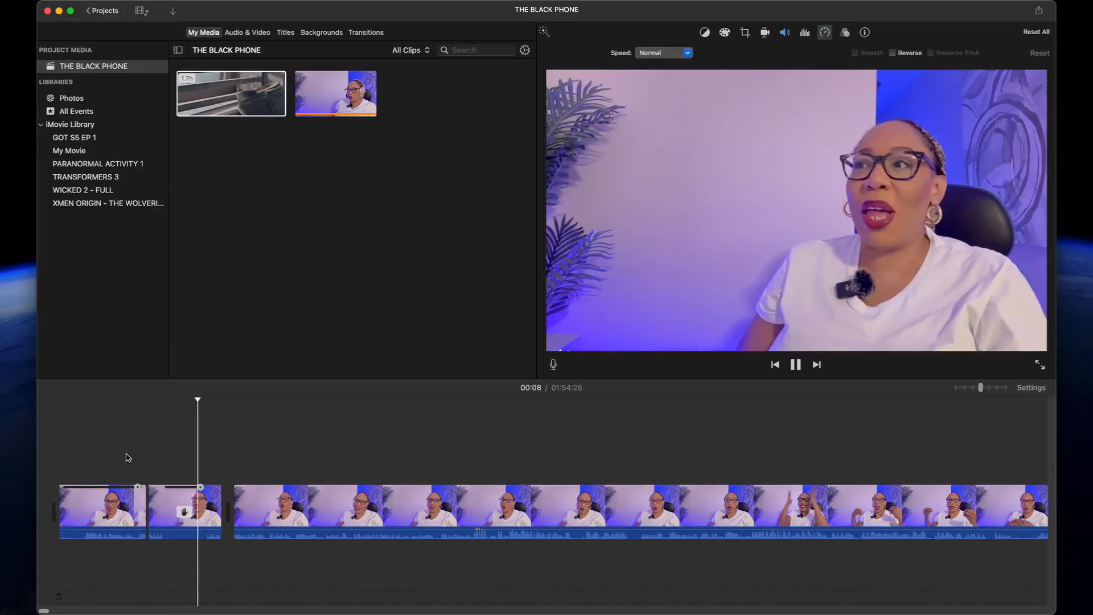
Undo the freeze frame and both splits of the reaction clip
click(185, 504)
key(super+z)
key(super+z)
key(super+z)
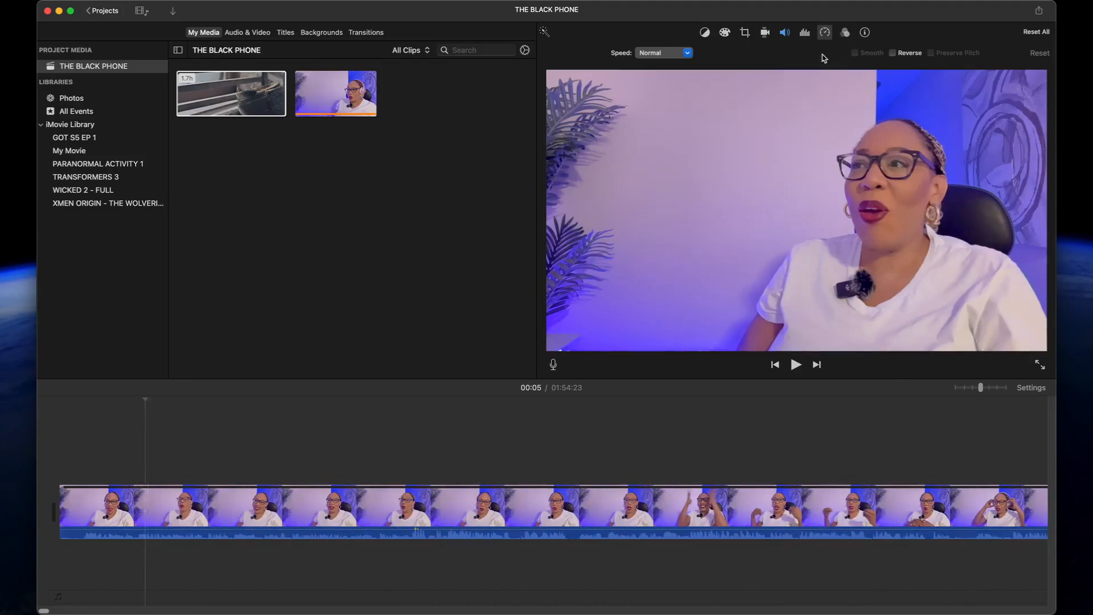
Display the clip filter and audio effect settings and split the reaction clip at about 3 seconds
click(845, 32)
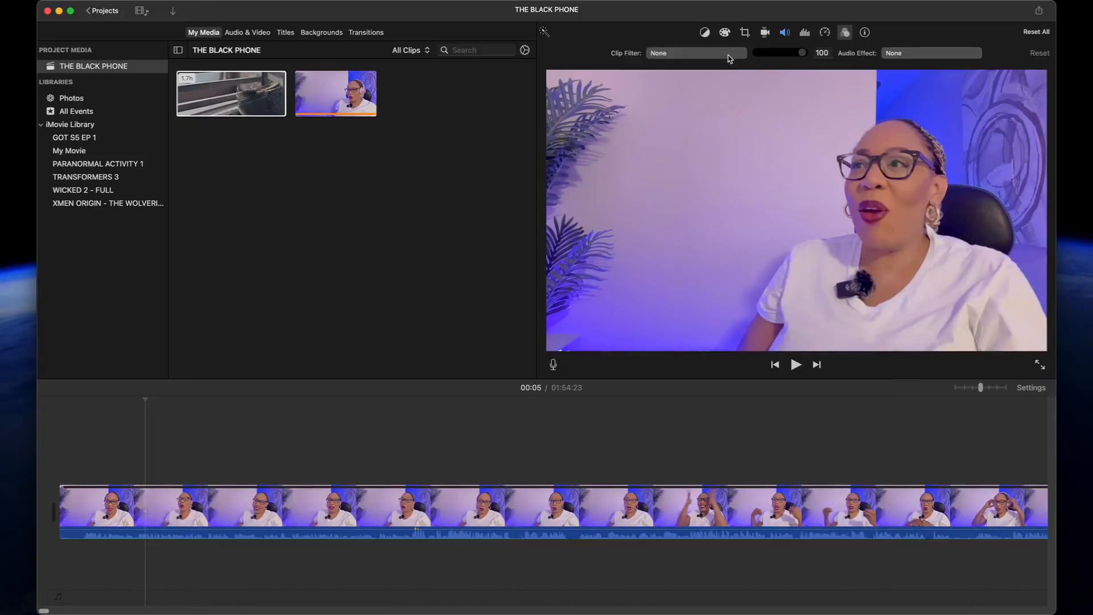
click(118, 515)
key(super+b)
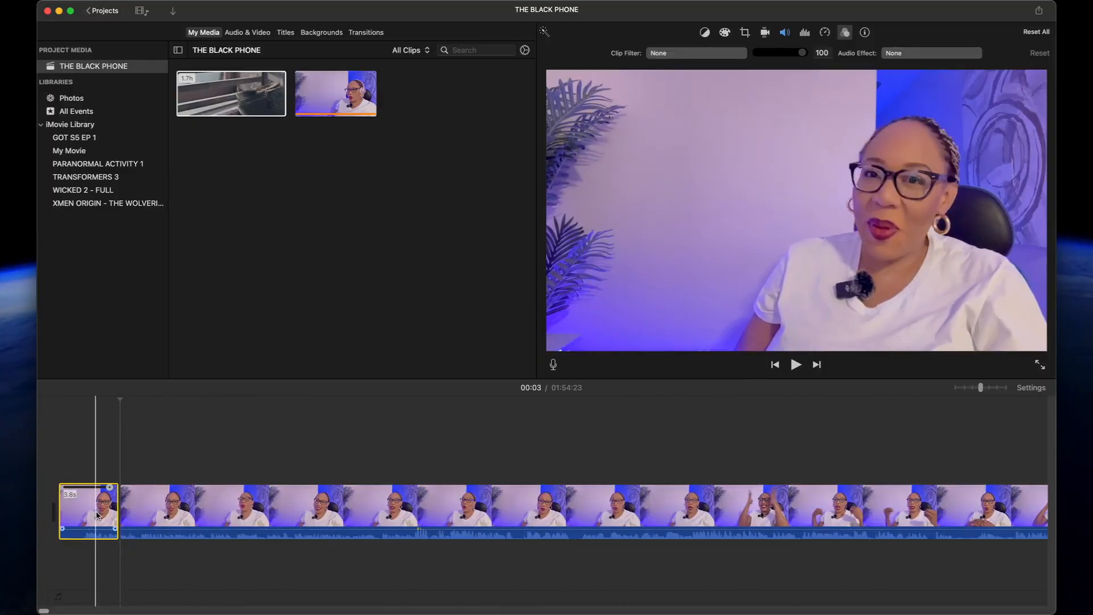
Apply the Comic Mono clip filter to the short first part of the reaction clip
key(super+r)
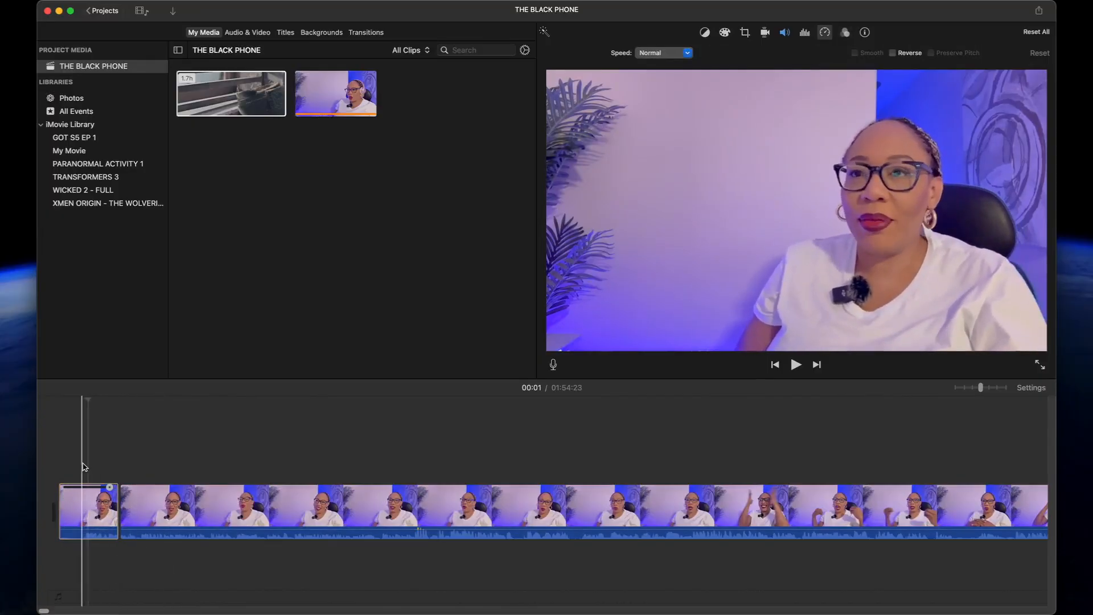
click(196, 110)
click(83, 500)
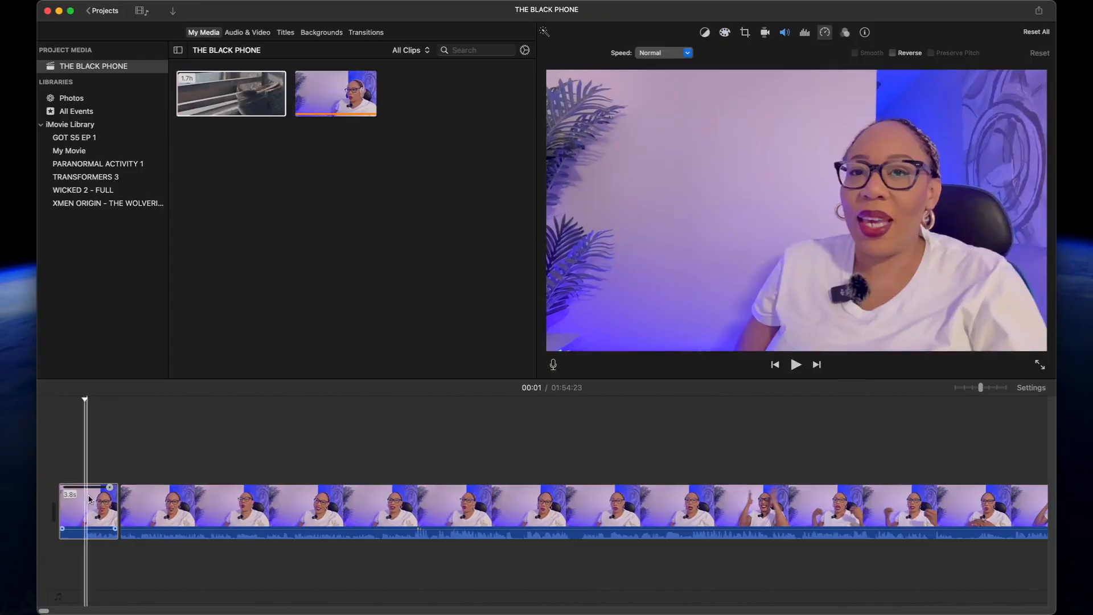
click(845, 33)
click(721, 57)
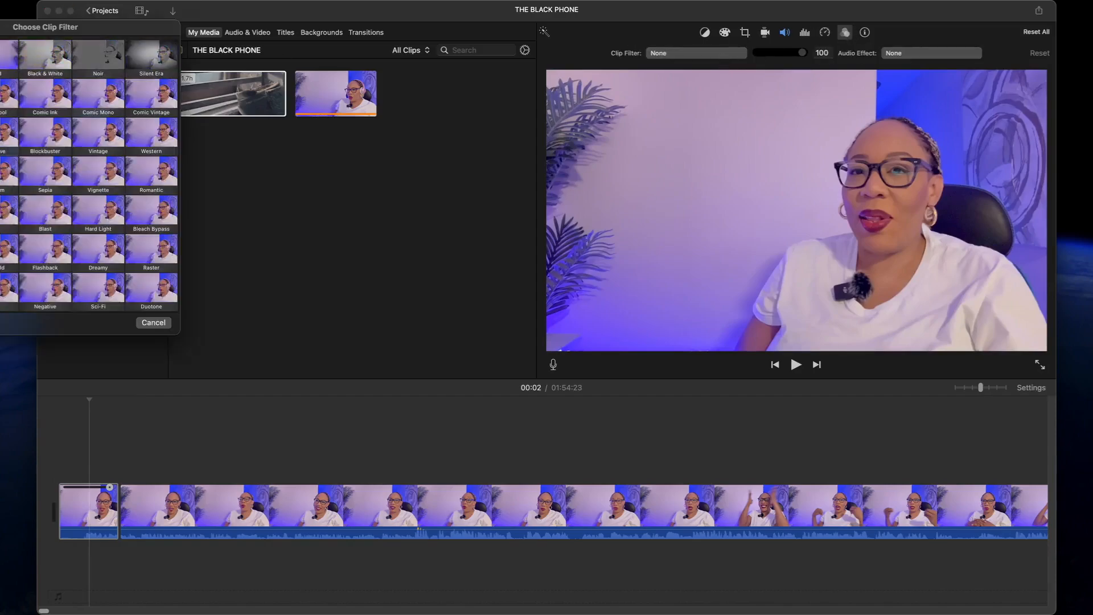
click(104, 95)
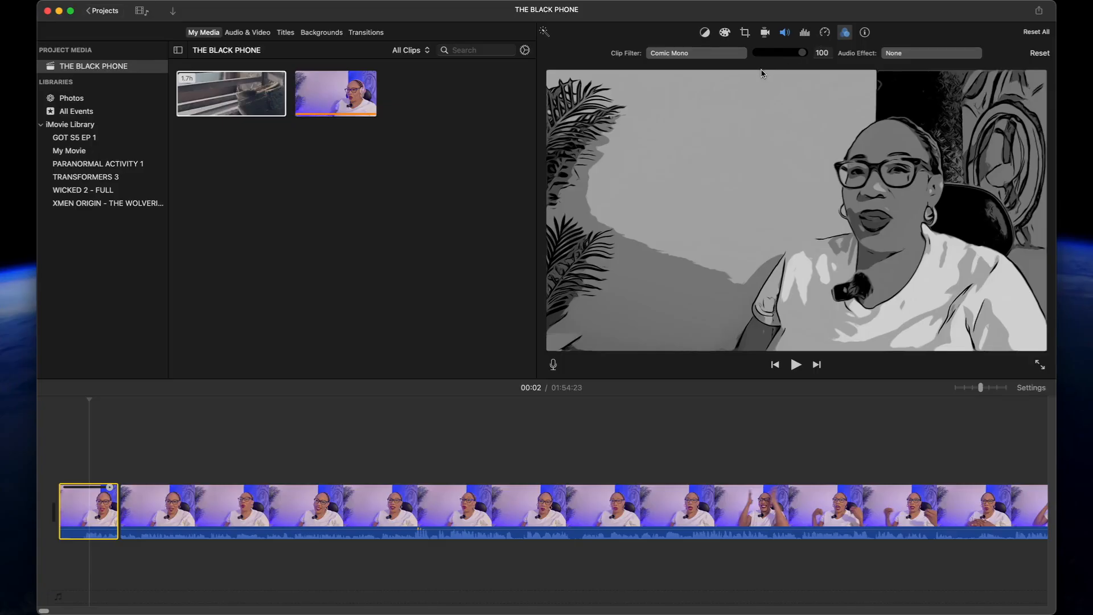
Undo the Comic Mono filter and the split of the reaction clip
key(super+z)
key(super+z)
Browse the available clip filters for the whole reaction clip and close the chooser without applying one
click(845, 34)
click(846, 33)
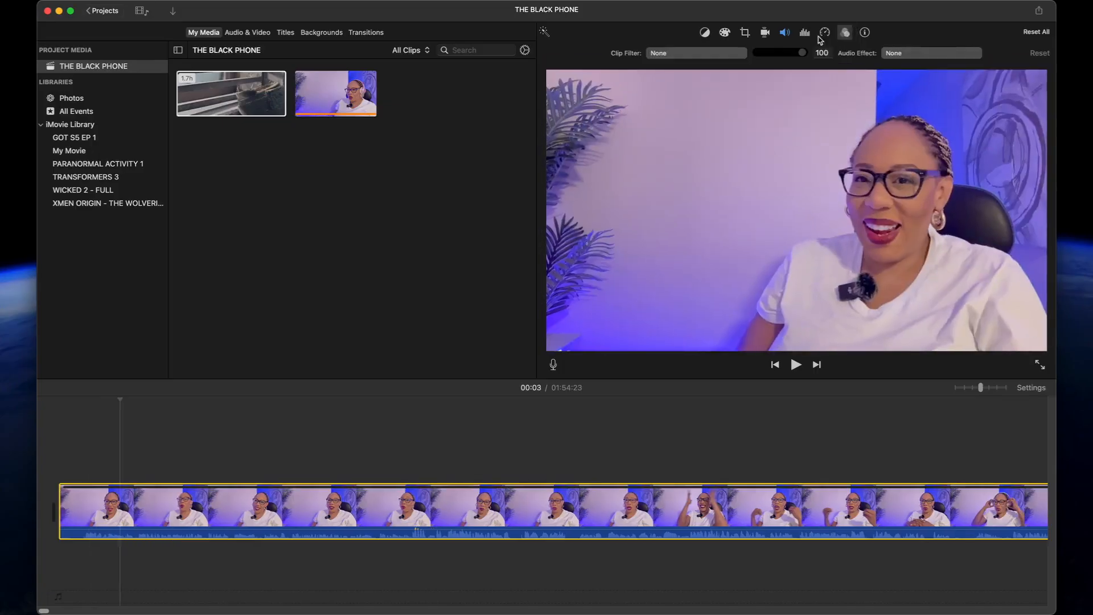
click(733, 55)
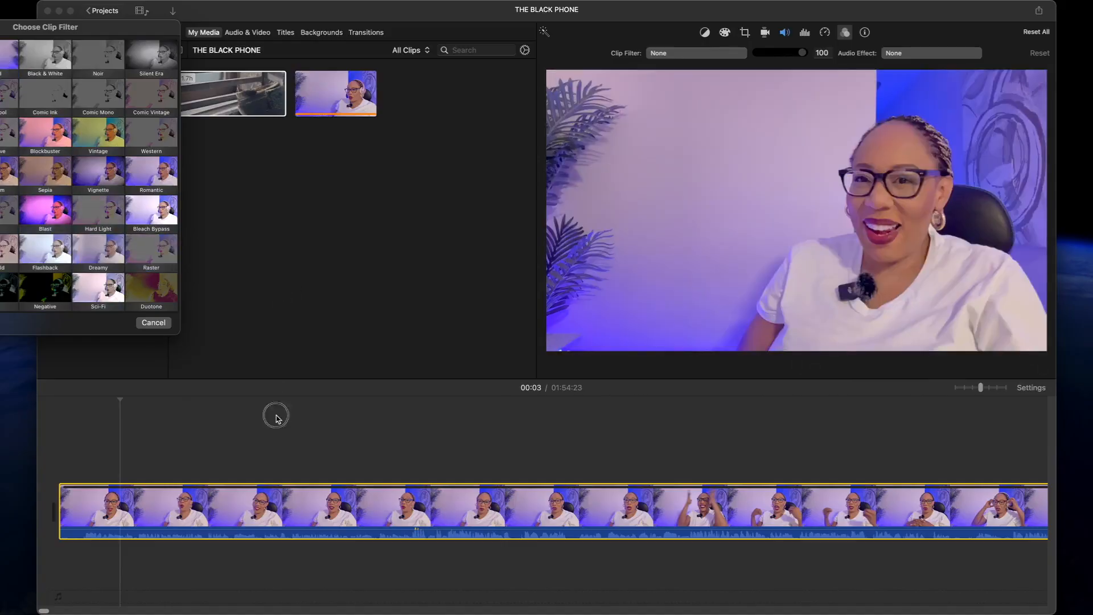
click(153, 322)
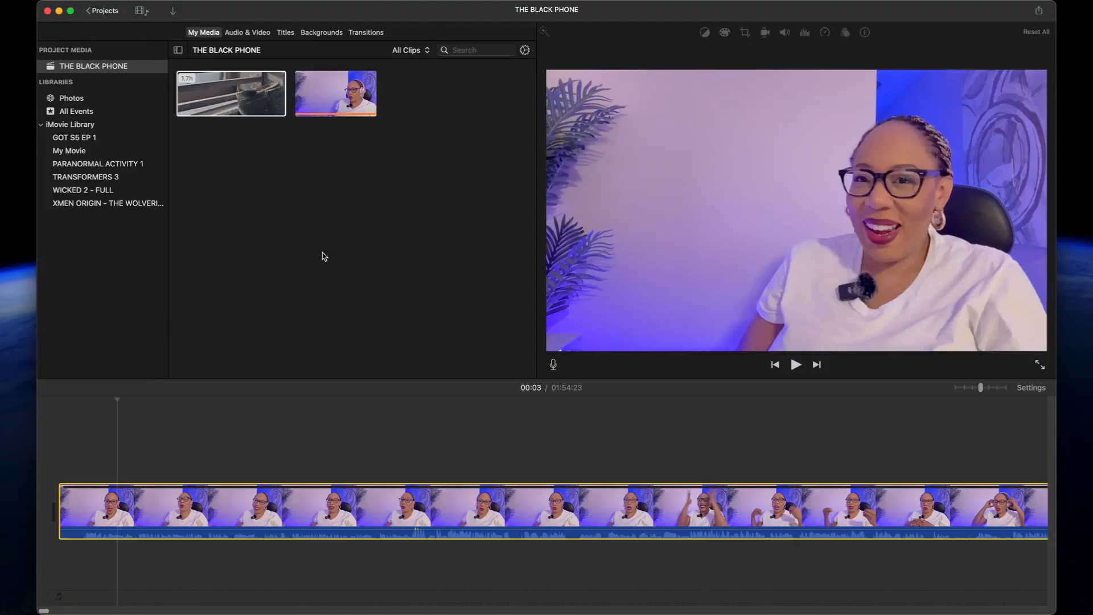
Delete the reaction clip from the timeline and add a fresh copy from the project media
click(101, 516)
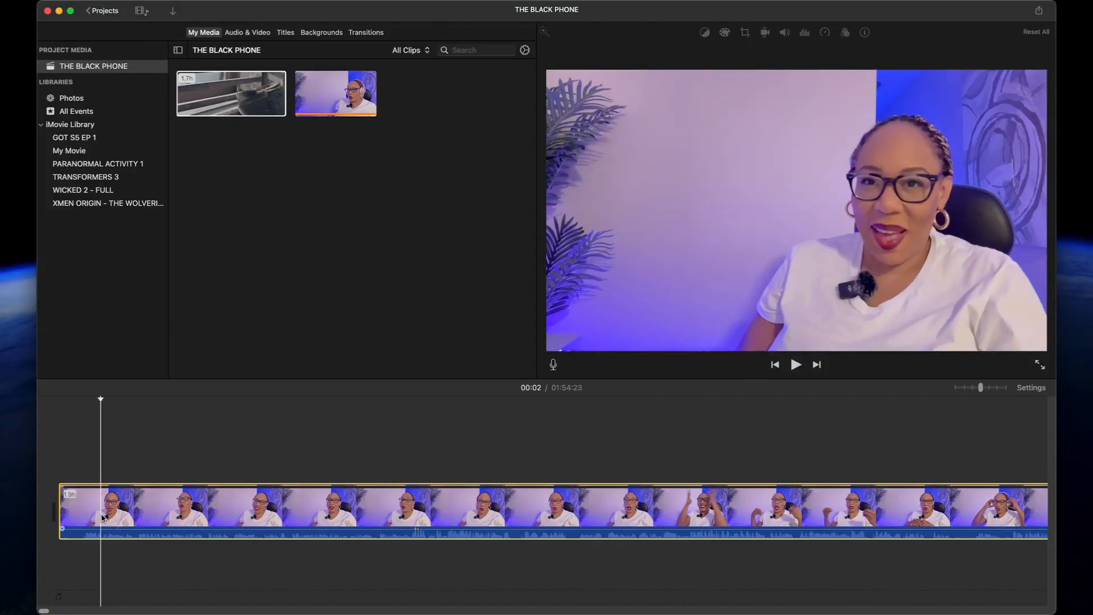
key(Delete)
drag(313, 108, 117, 517)
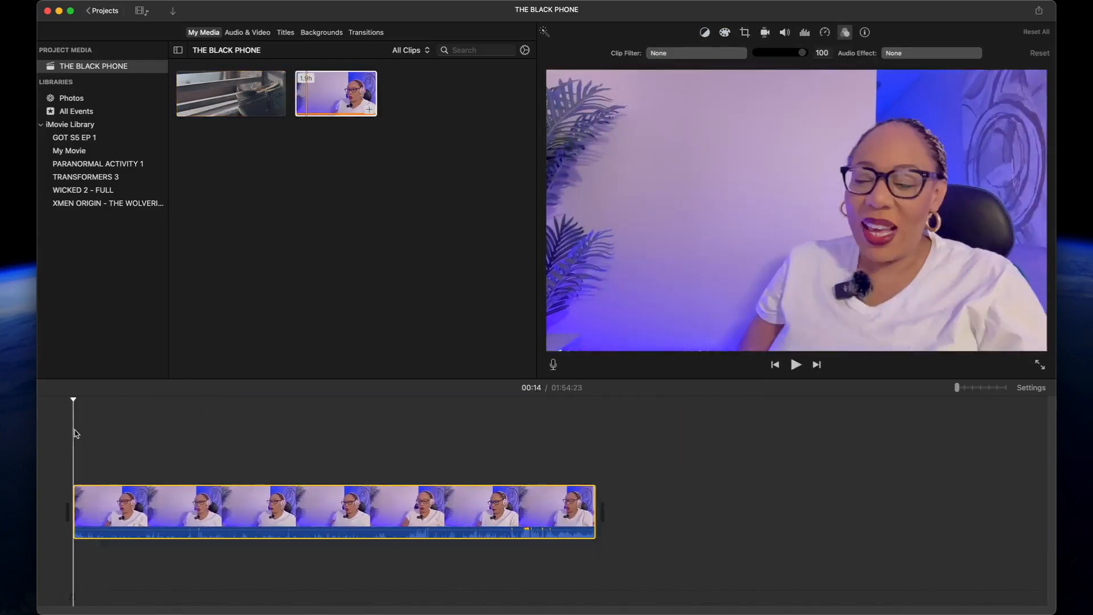
click(973, 388)
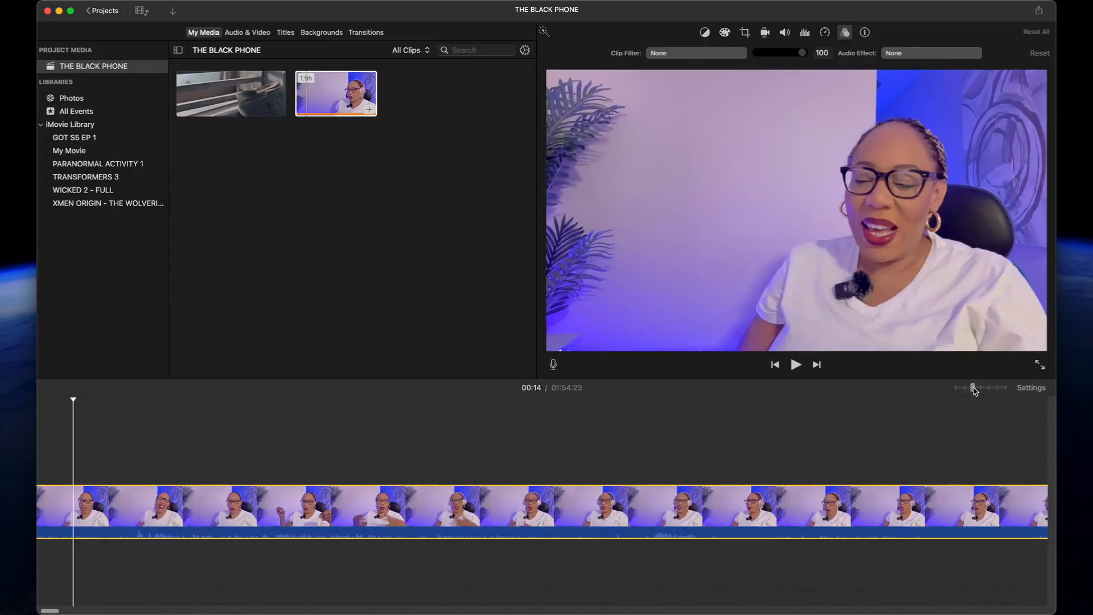
Turn on automatic audio enhancement for the reaction clip and set its volume to 123%
click(786, 33)
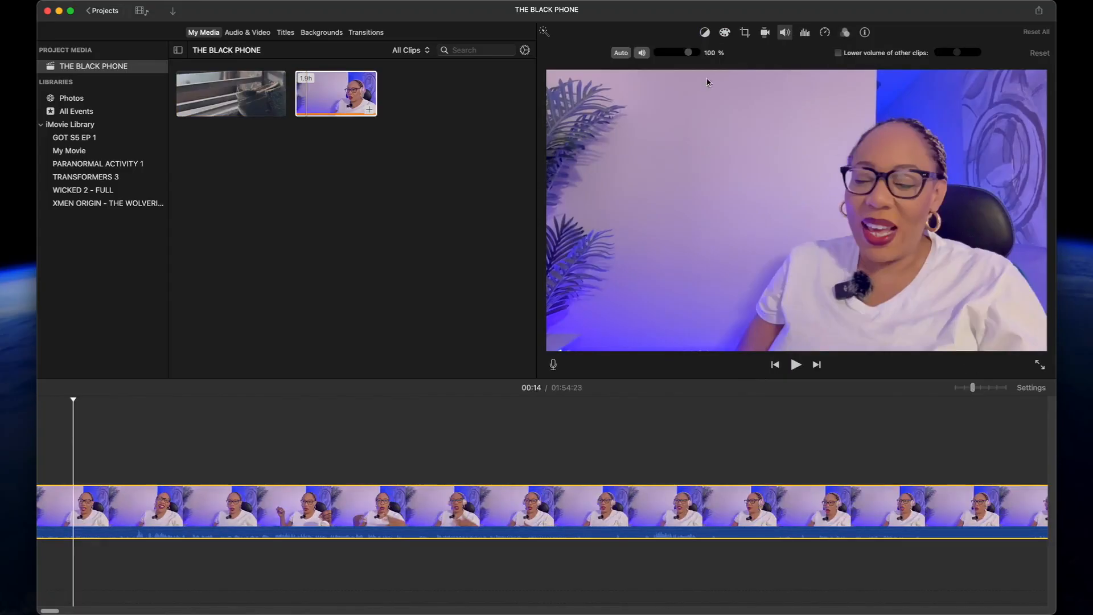
click(621, 53)
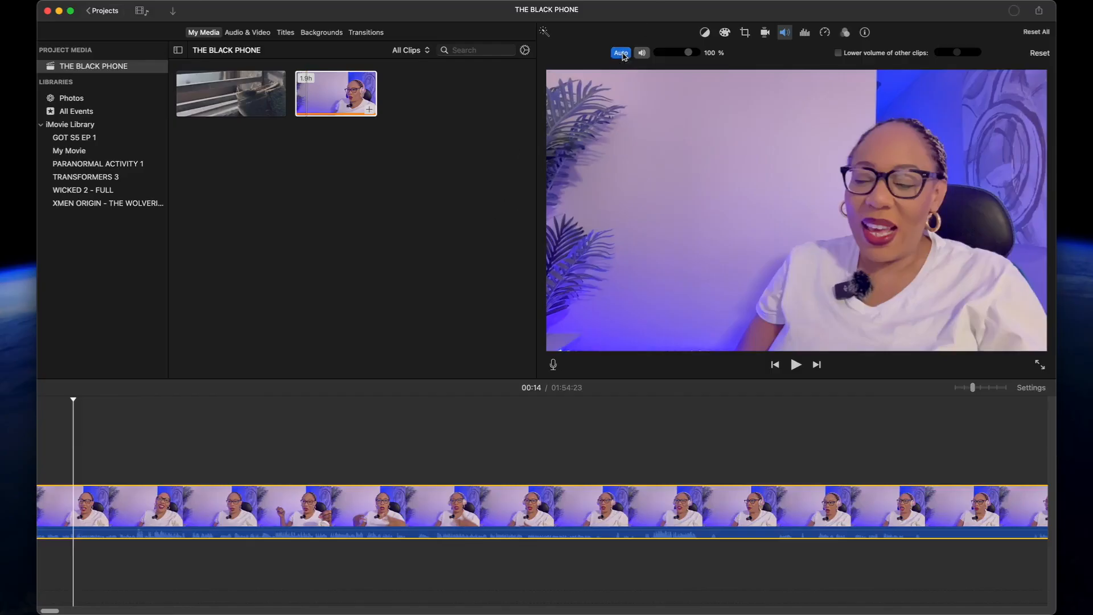
drag(692, 54, 704, 54)
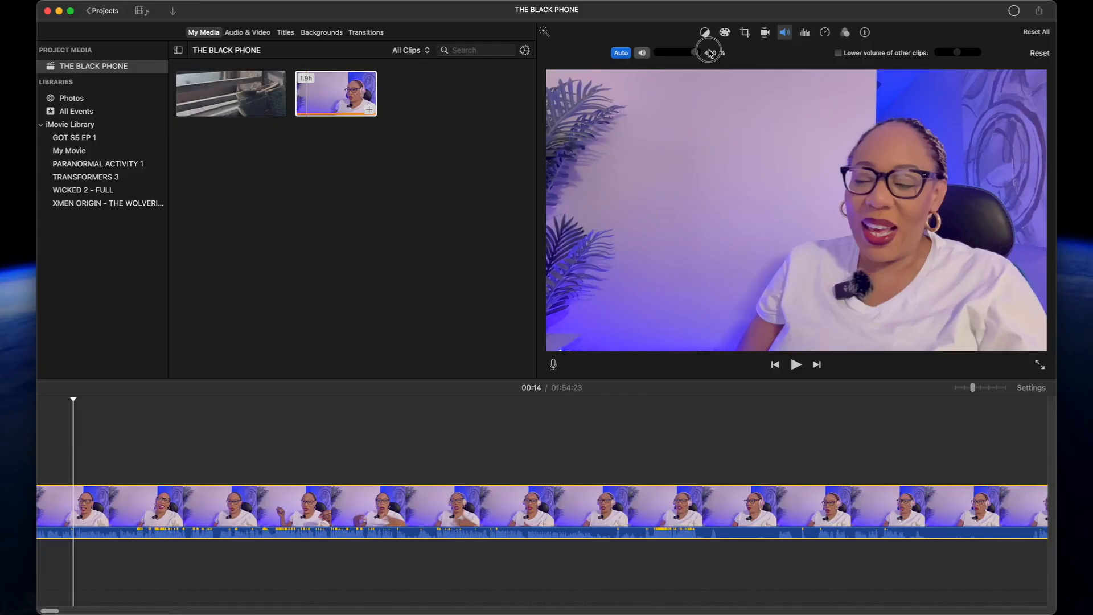
drag(703, 53, 686, 54)
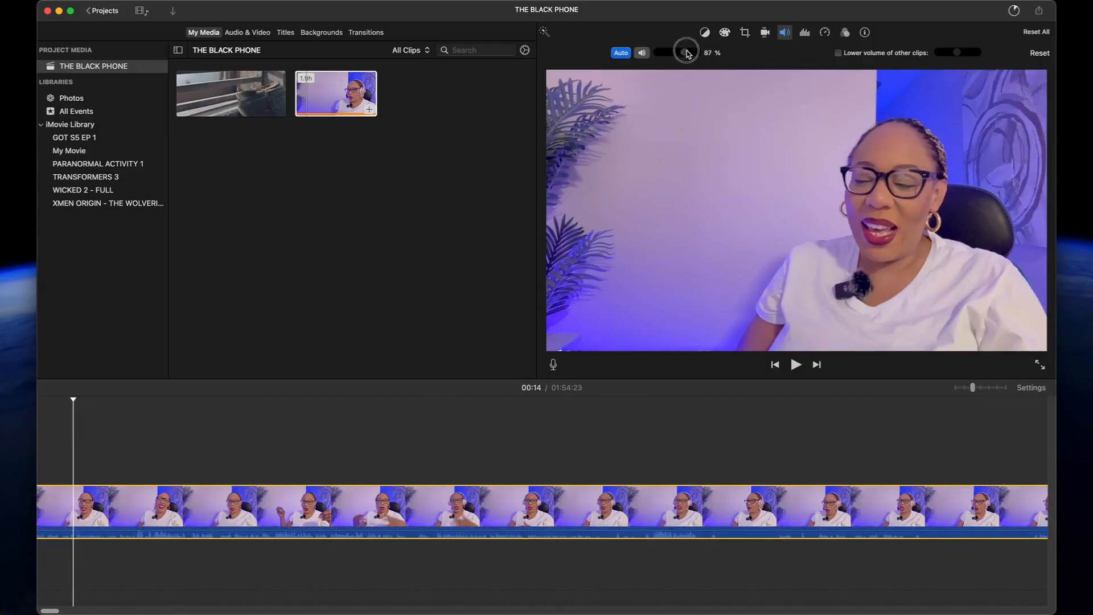
drag(691, 53, 693, 55)
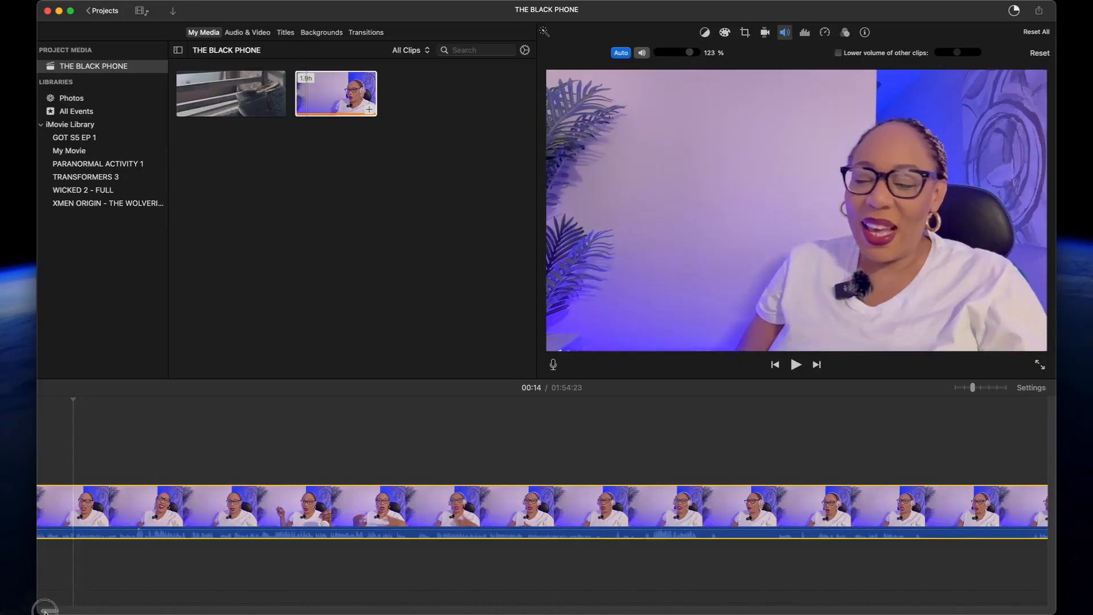
Play the reaction clip from the start, split it at about 1.7 seconds and delete the opening part
drag(45, 612, 3, 612)
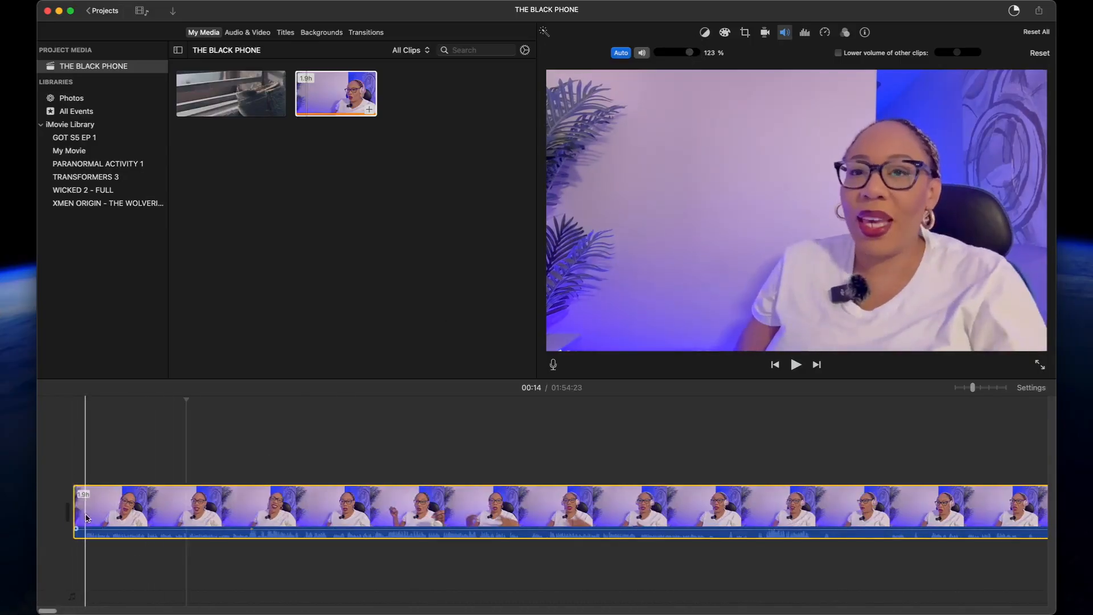
click(64, 468)
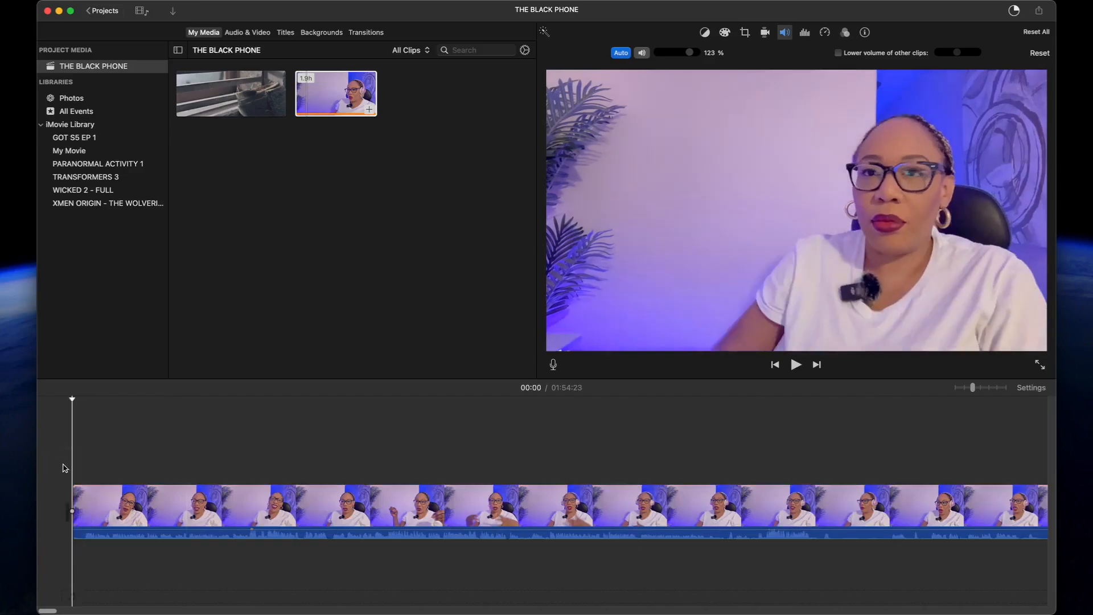
key(space)
click(989, 389)
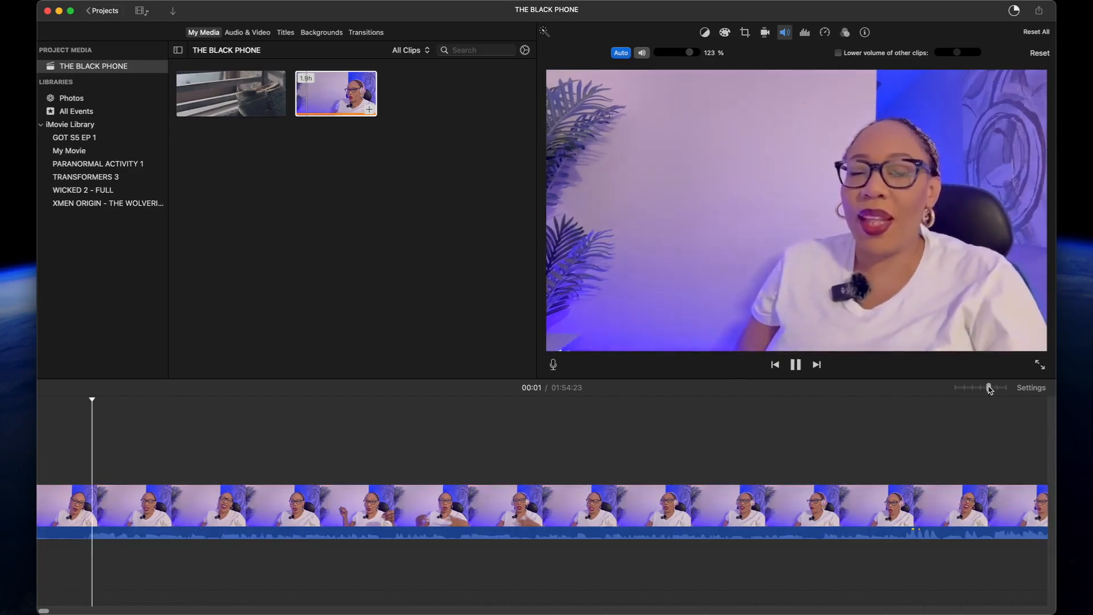
click(76, 487)
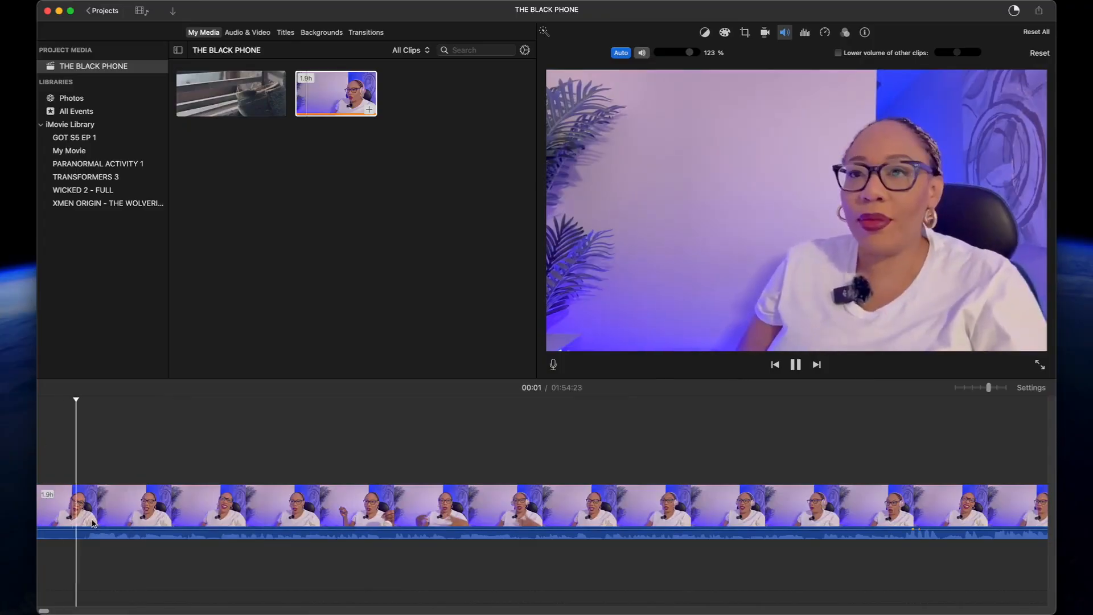
click(91, 523)
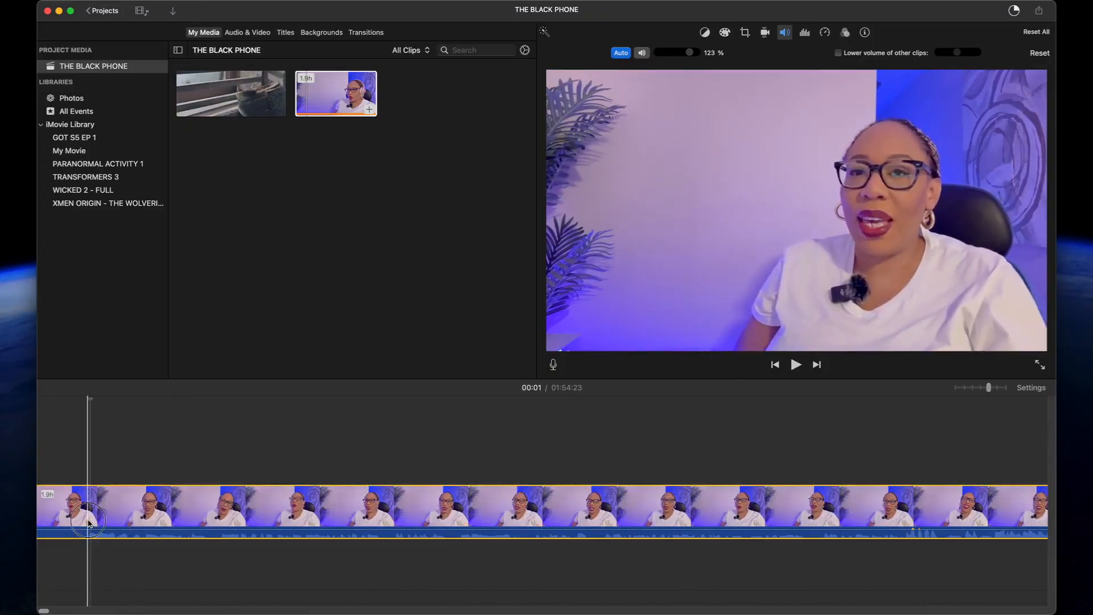
key(super+b)
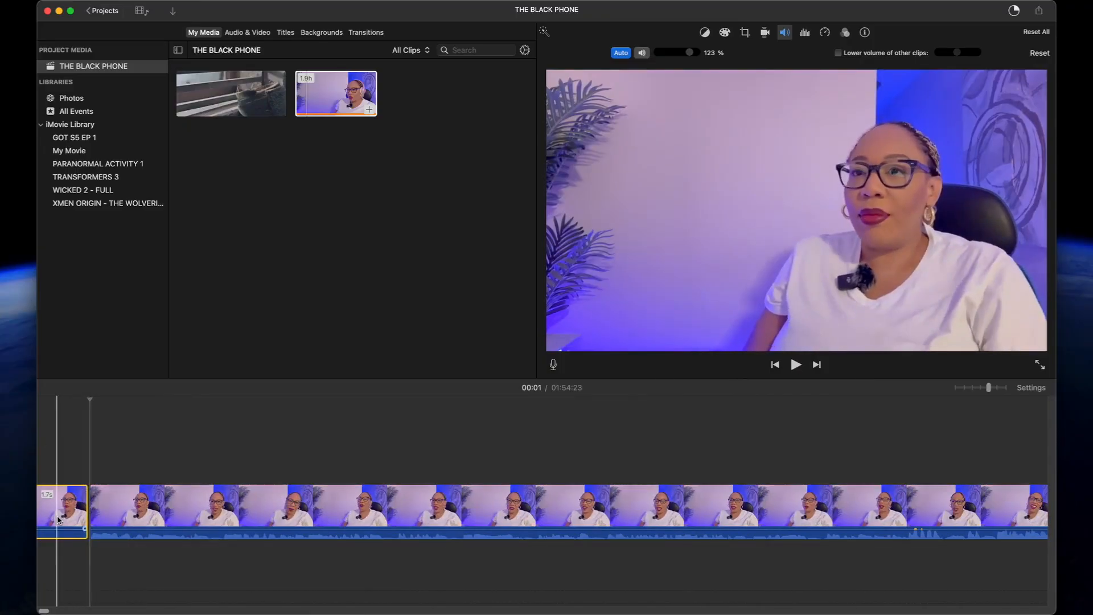
key(Delete)
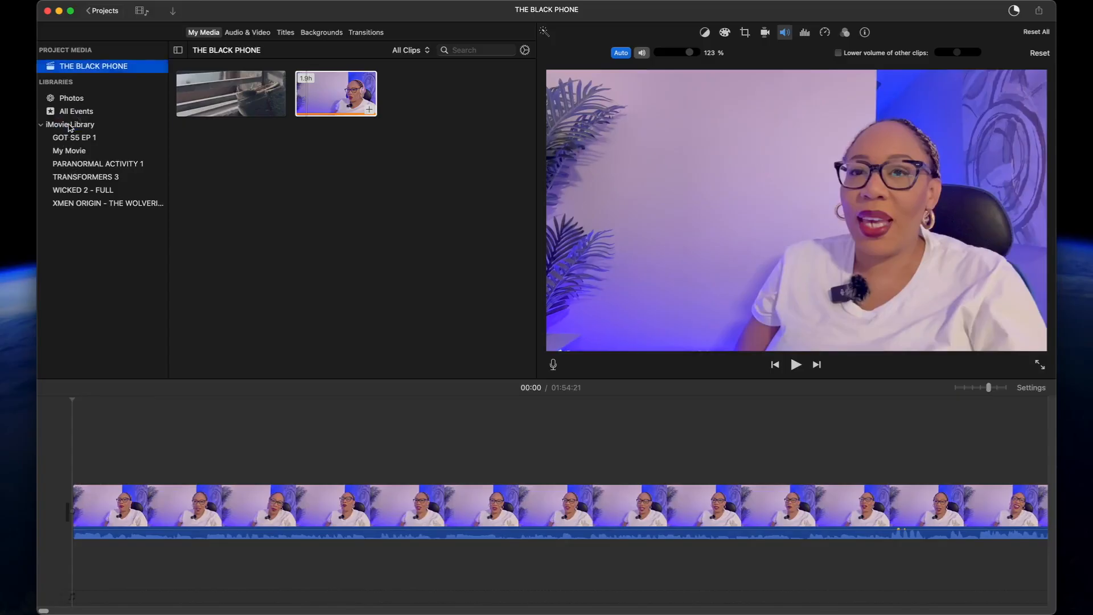
Insert the 10-second animated logo intro from the GOT S5 EP 1 event before the reaction clip and play its beginning
click(73, 124)
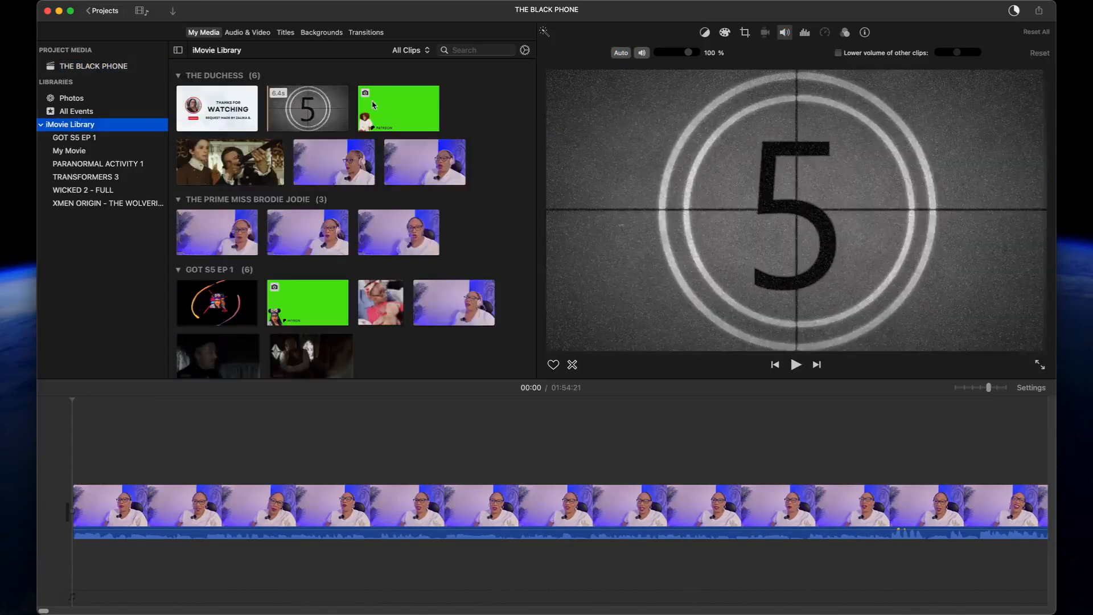
drag(216, 300, 64, 510)
key(space)
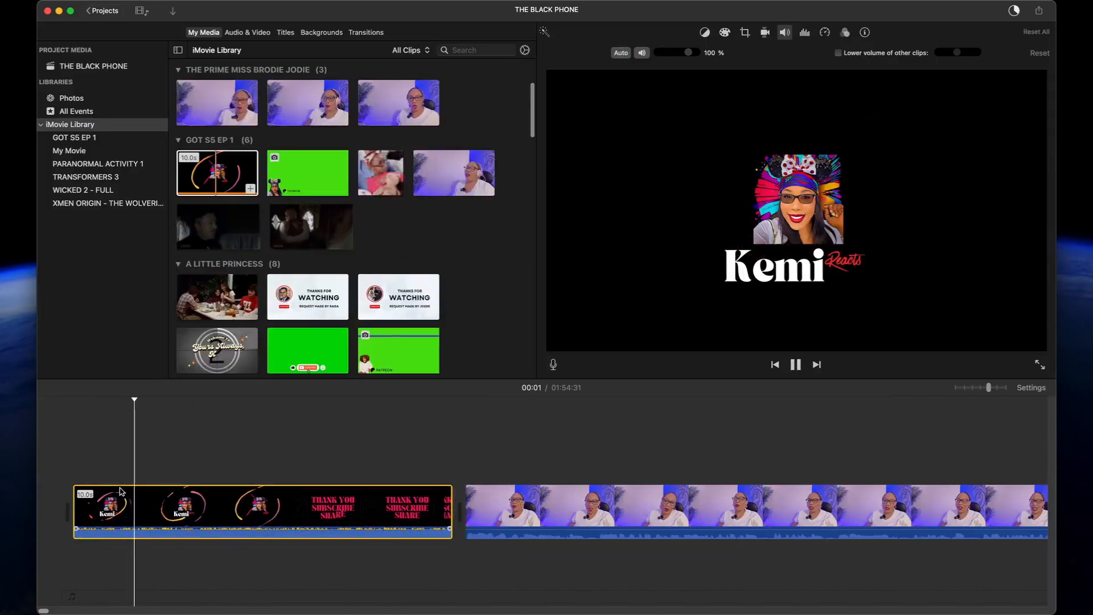
key(space)
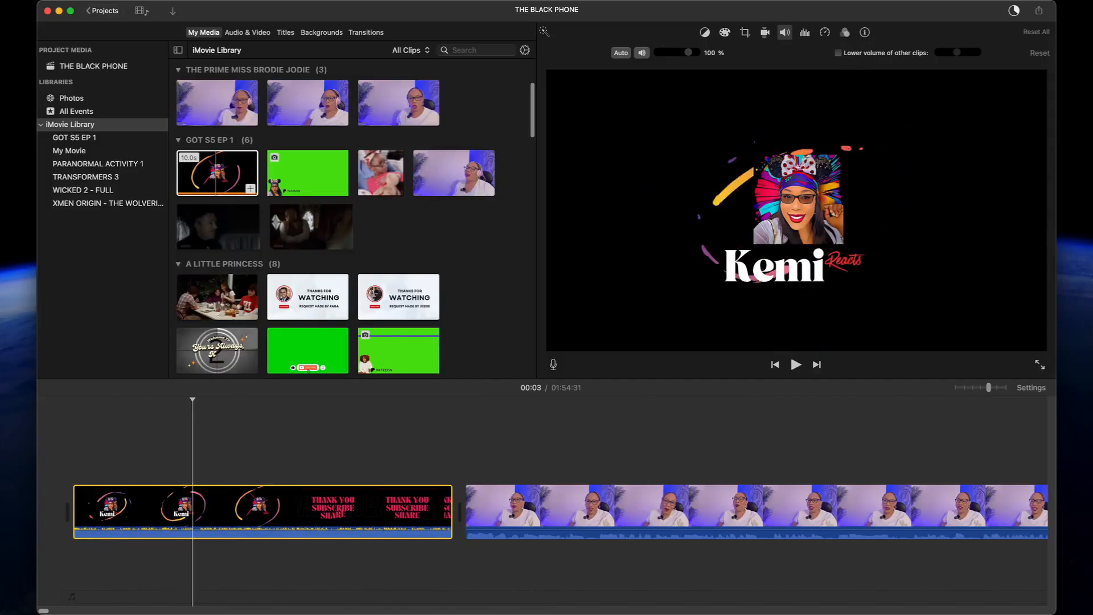
Lower the logo intro's volume to 36%, then split it at about 5 seconds and delete the rest
drag(688, 52, 672, 57)
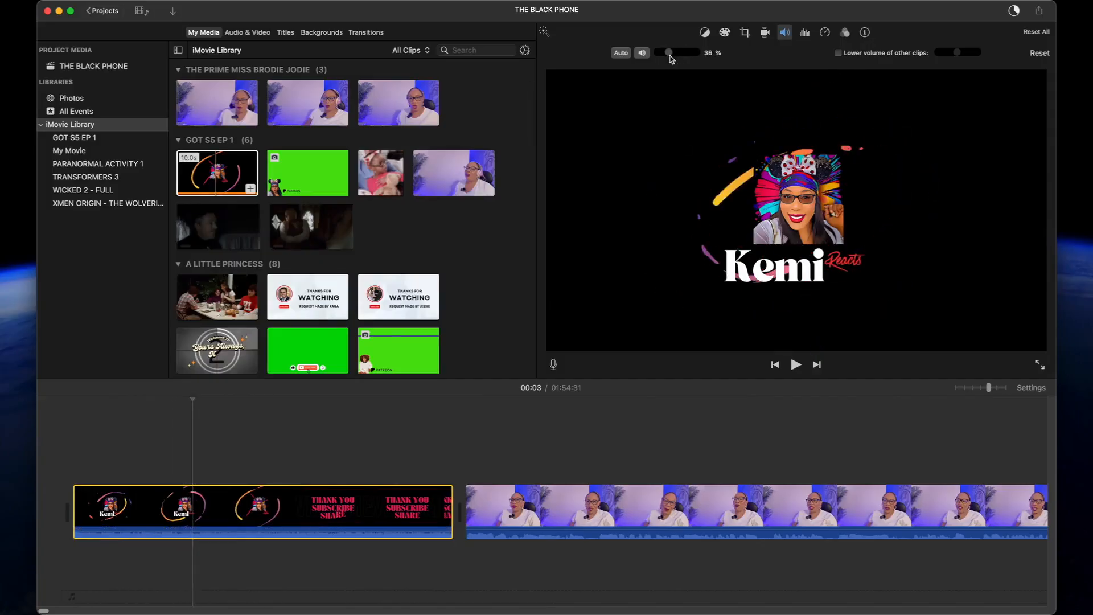
click(269, 515)
key(super+b)
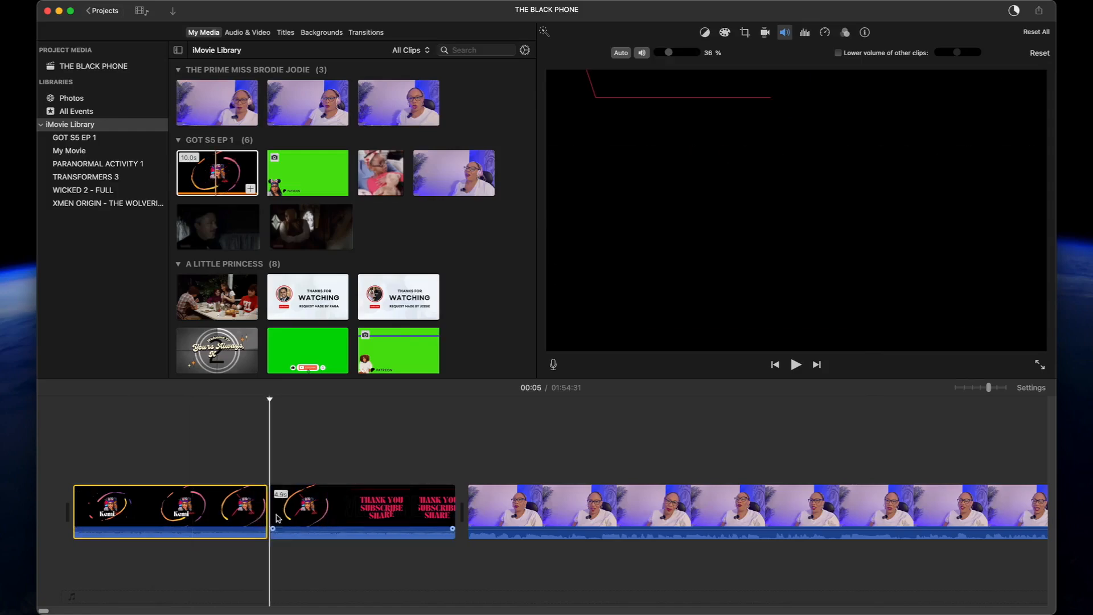
click(319, 508)
key(Delete)
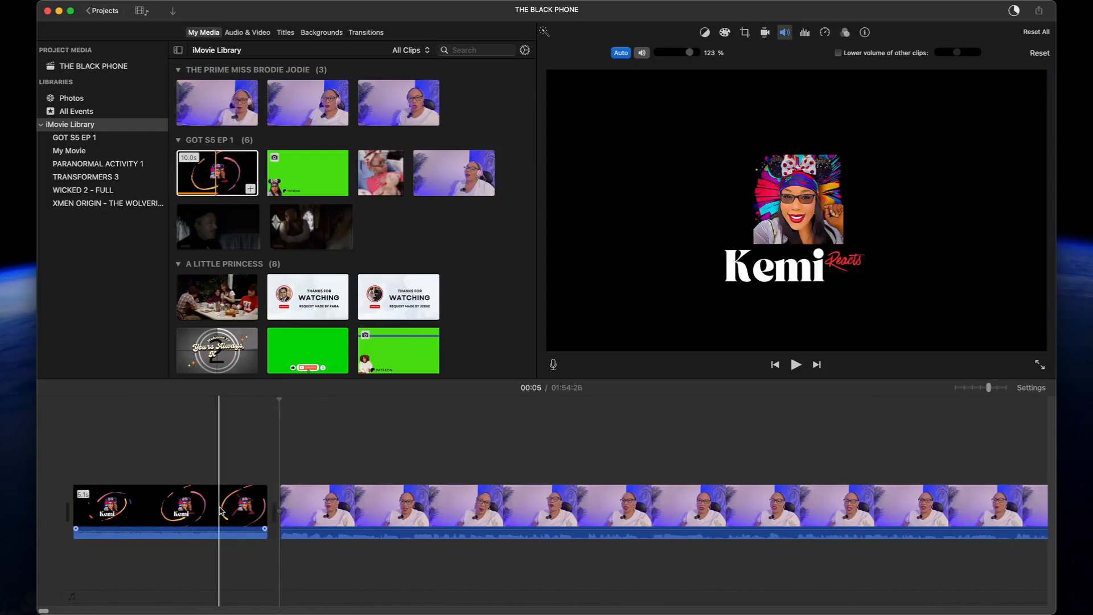
Shorten the logo intro further by splitting it at about 4 seconds and deleting the leftover piece
click(236, 512)
key(super+b)
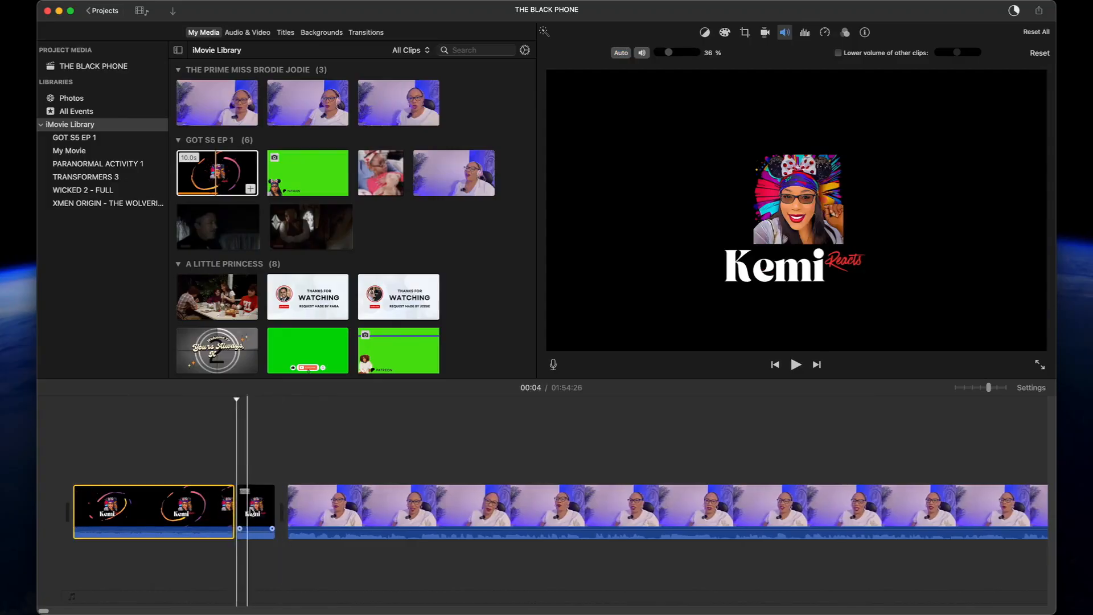
key(Delete)
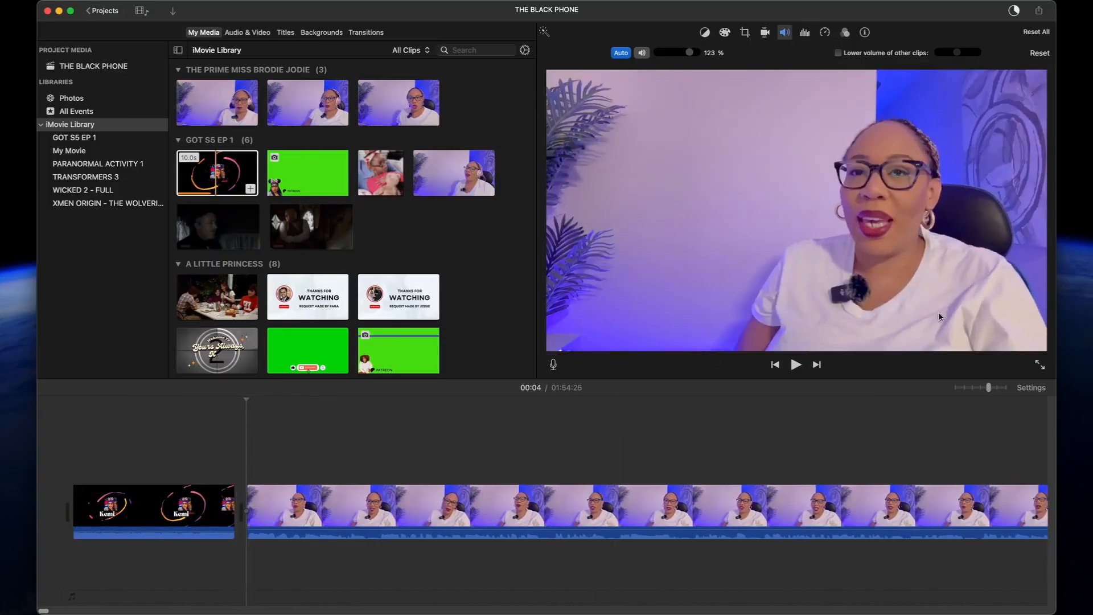
Place the green Patreon graphic from the GOT S5 EP 1 event above the start of the reaction clip
drag(977, 392, 971, 385)
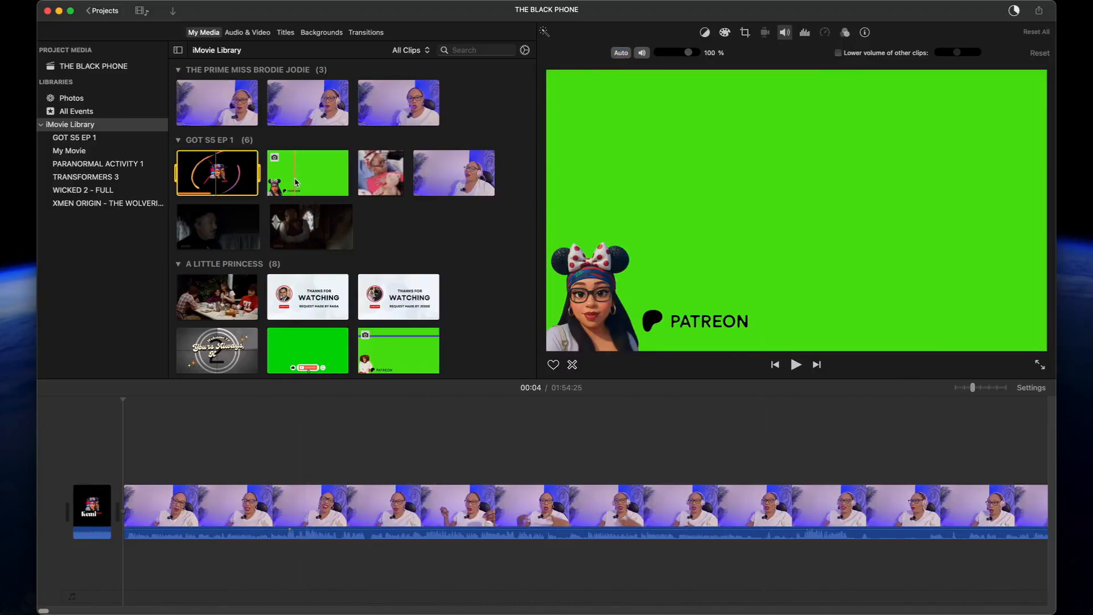
drag(288, 193, 140, 451)
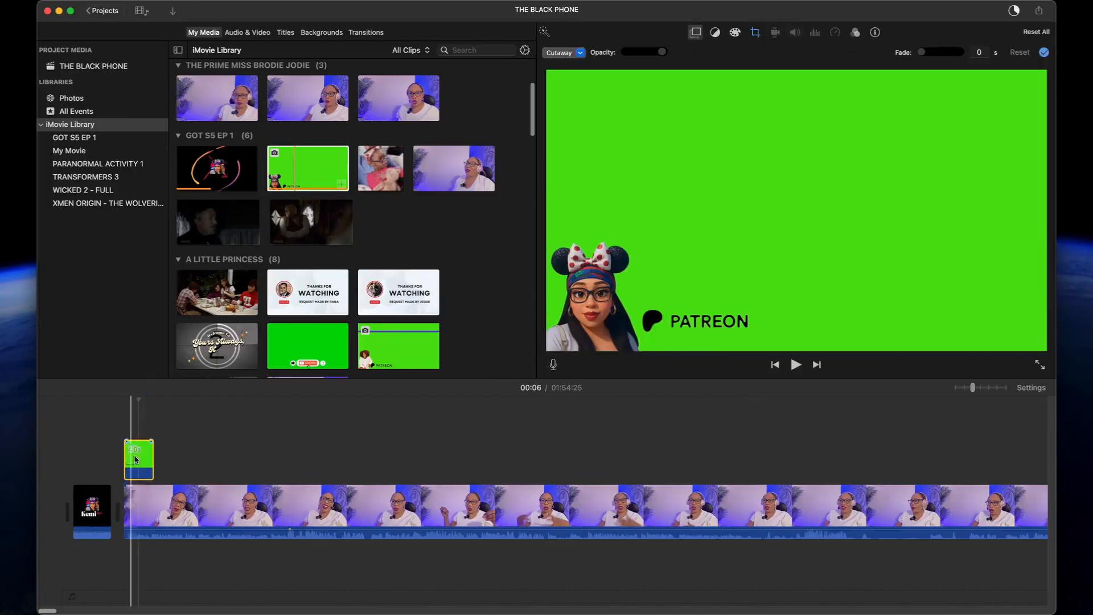
click(574, 55)
click(574, 84)
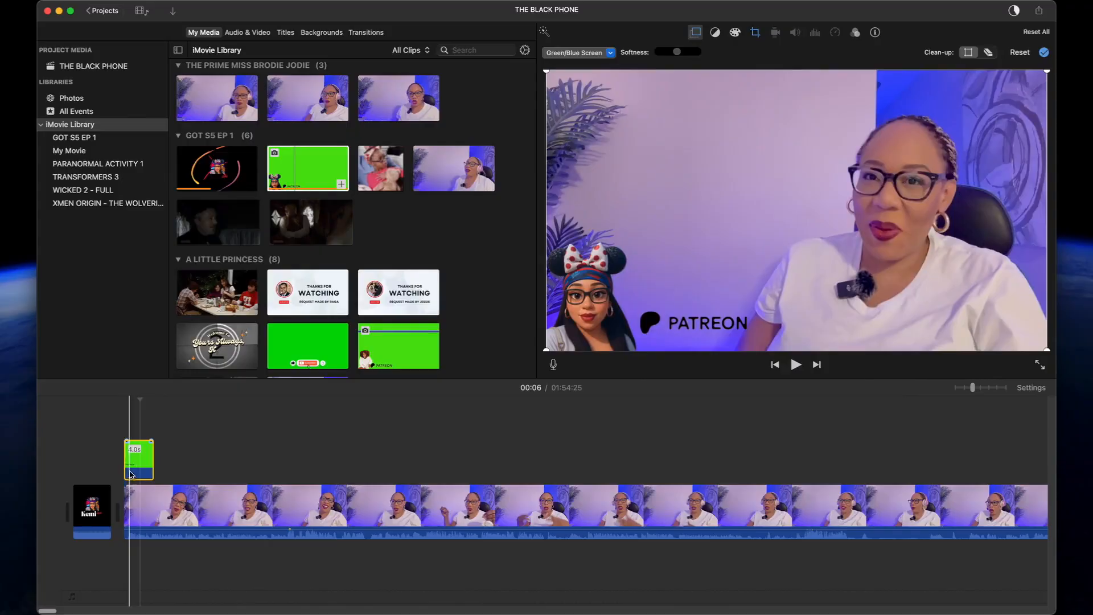
drag(153, 456, 755, 362)
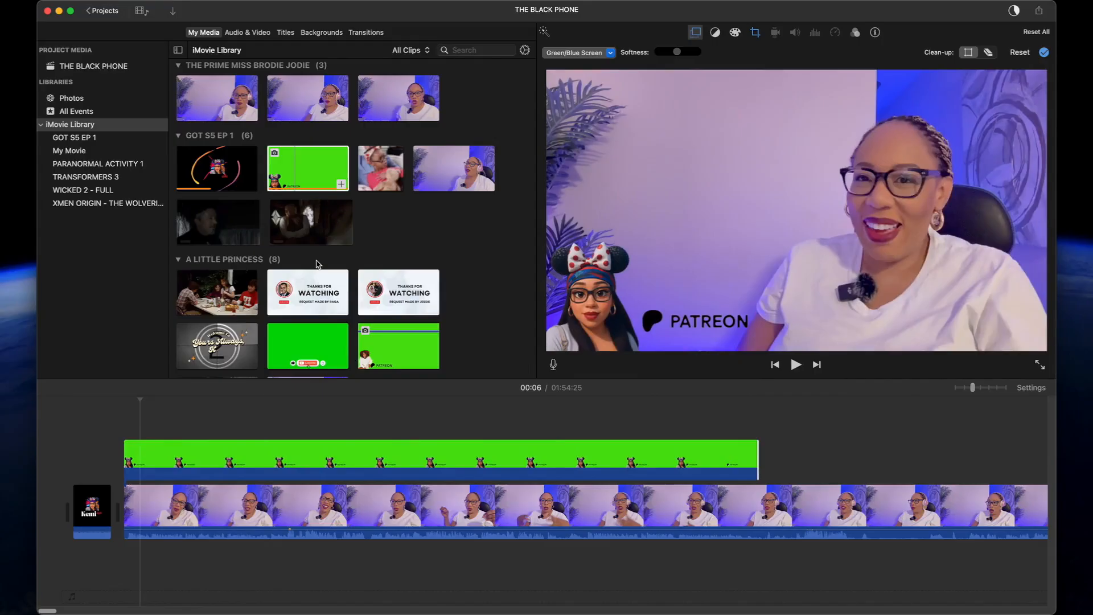
key(super+z)
Set the Patreon graphic's overlay mode to Green/Blue Screen and lengthen it to about 1.6 minutes over the reaction clip
click(136, 463)
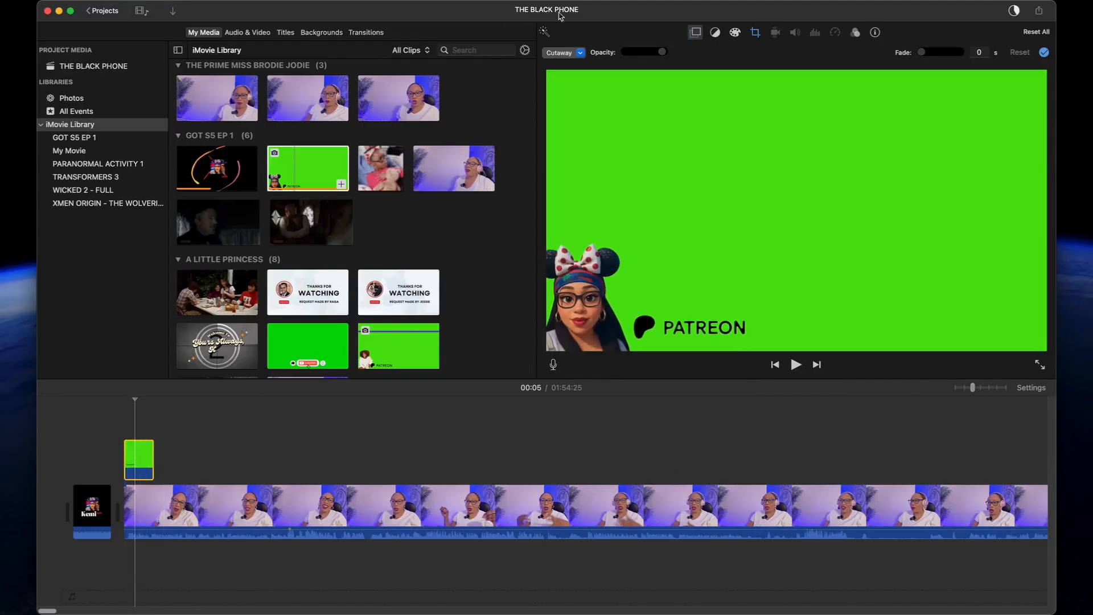
click(580, 53)
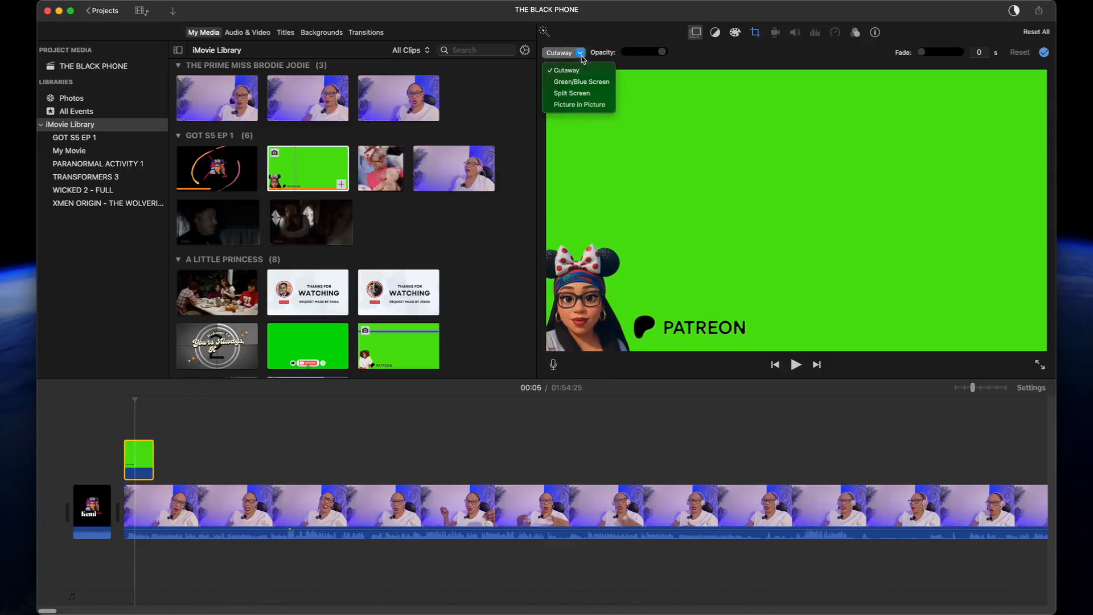
click(574, 83)
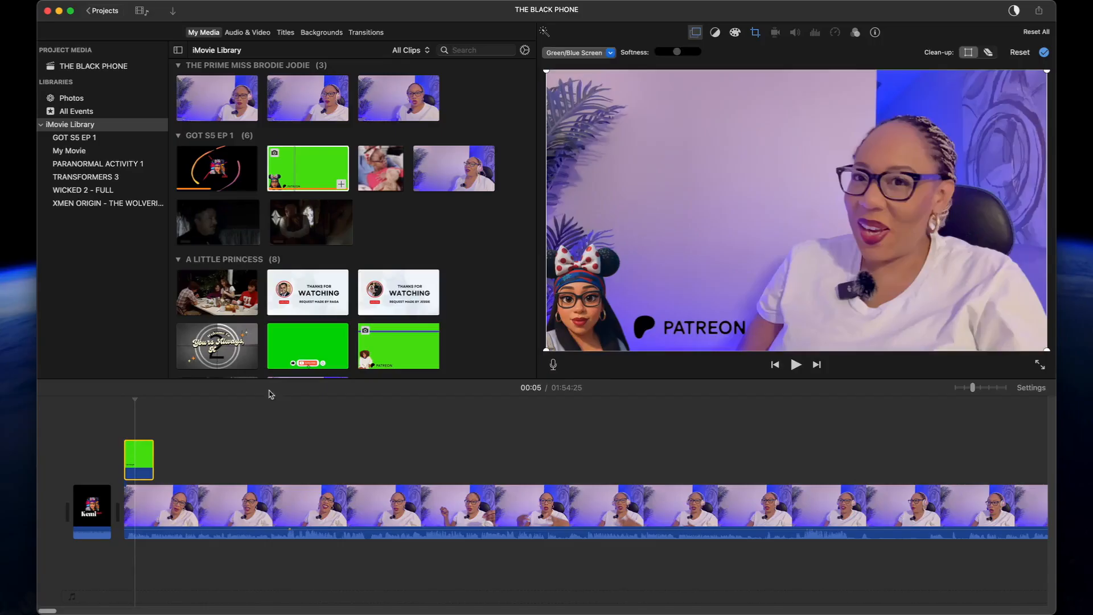
drag(149, 468, 623, 401)
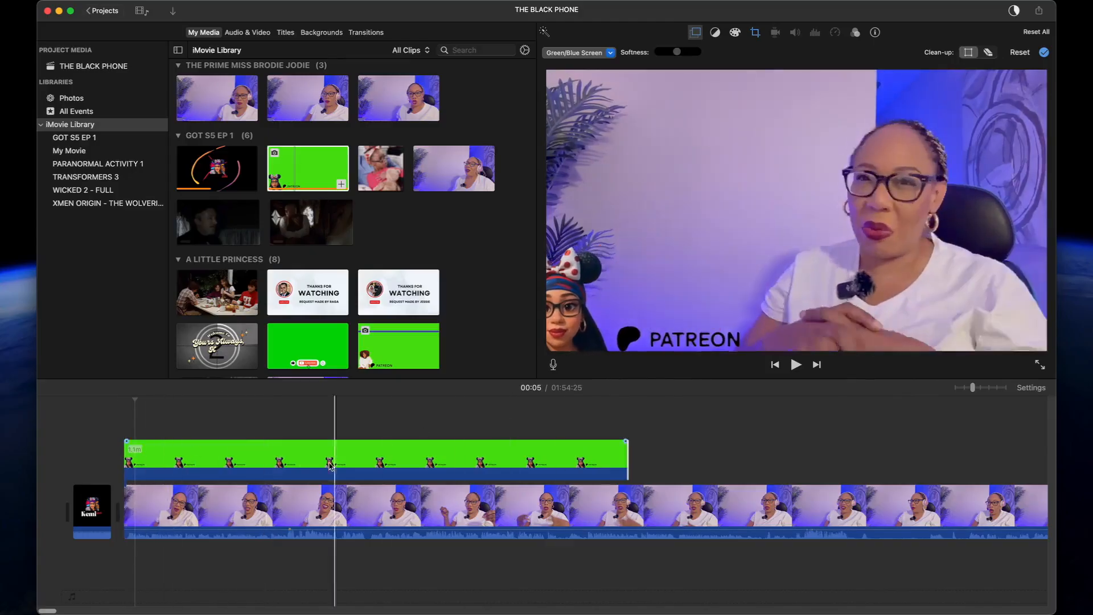
click(305, 464)
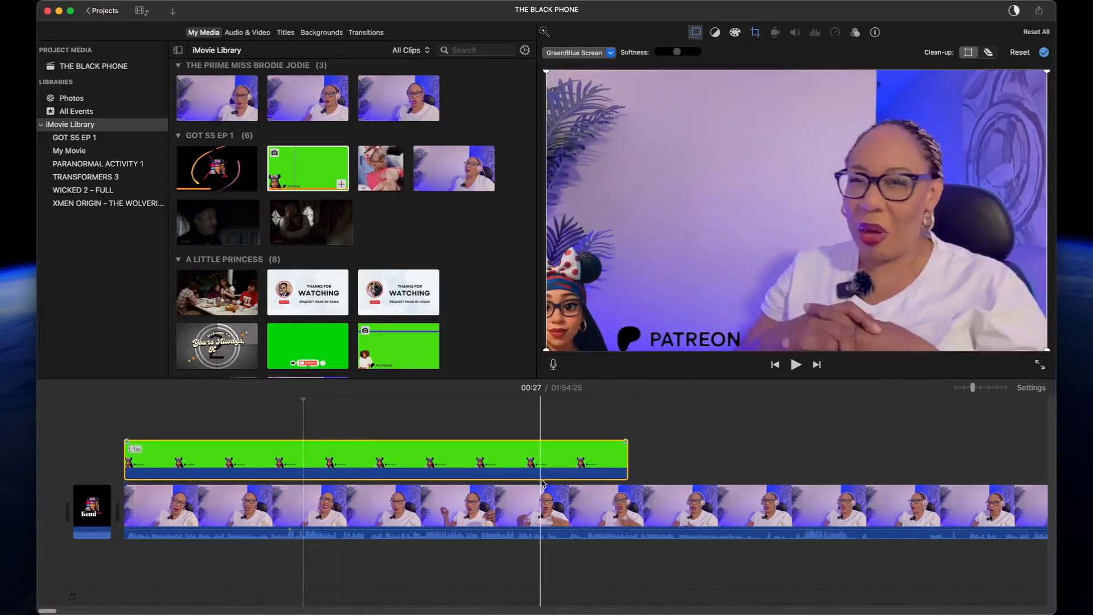
click(624, 442)
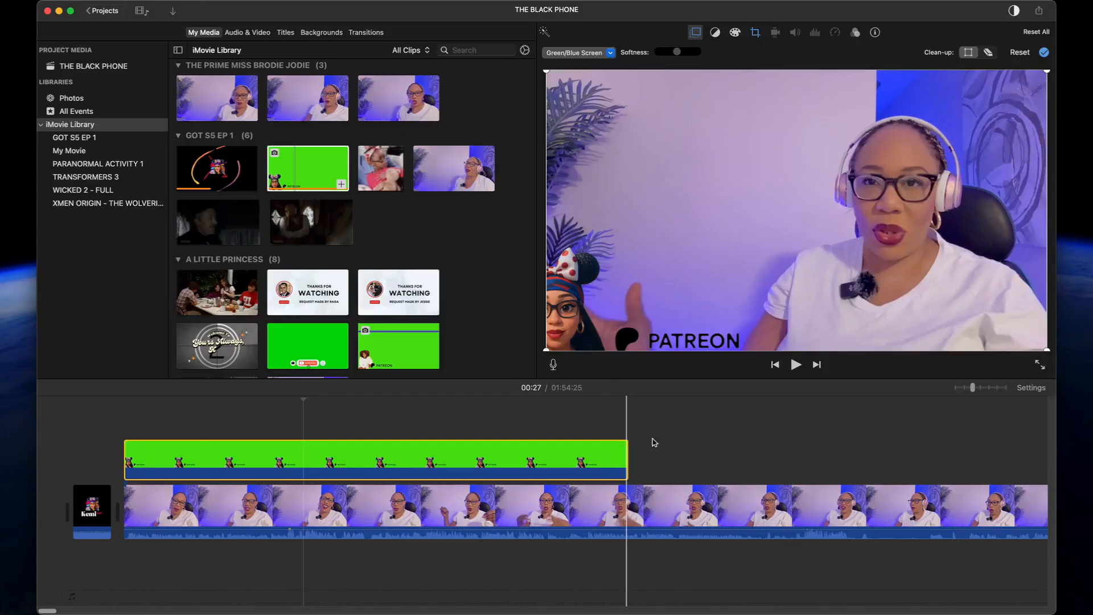
drag(624, 449, 840, 455)
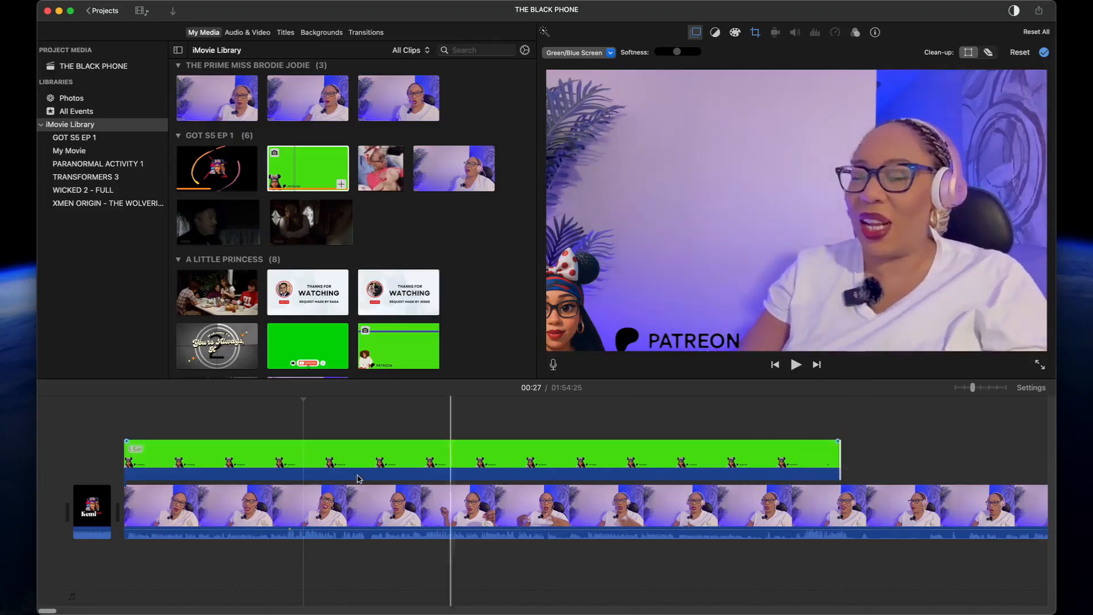
Play parts of the reaction with the Patreon overlay to check it, and show the media of THE BLACK PHONE project
key(space)
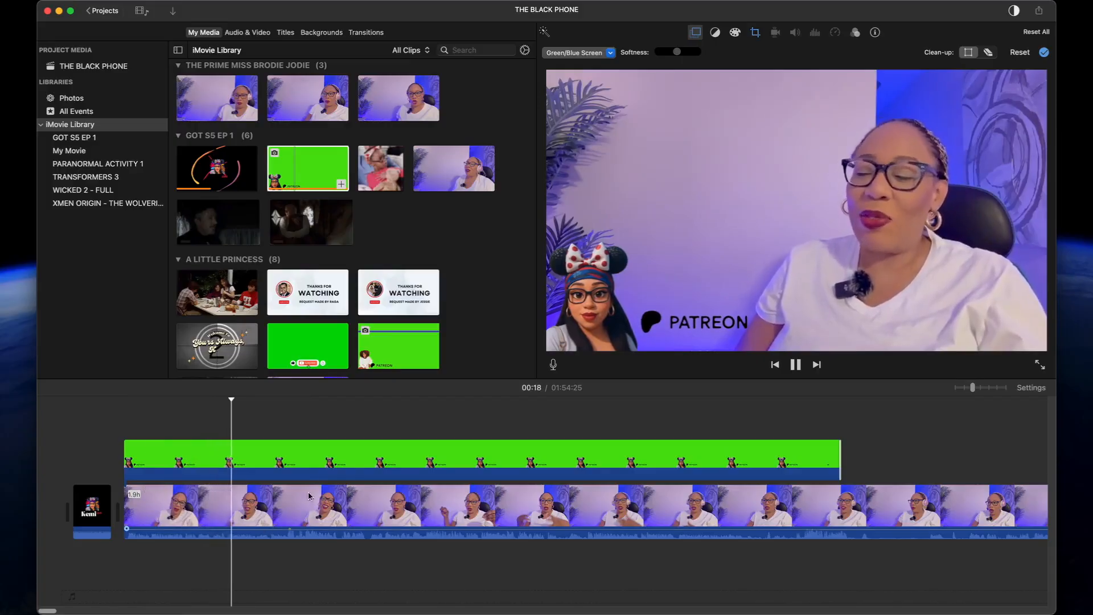
click(308, 468)
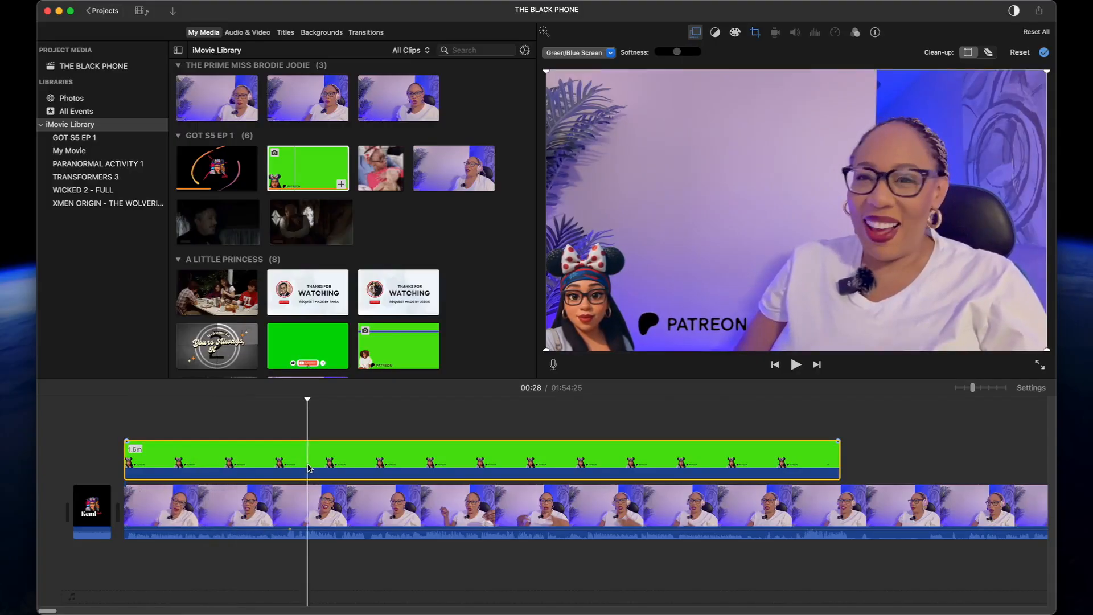
click(83, 70)
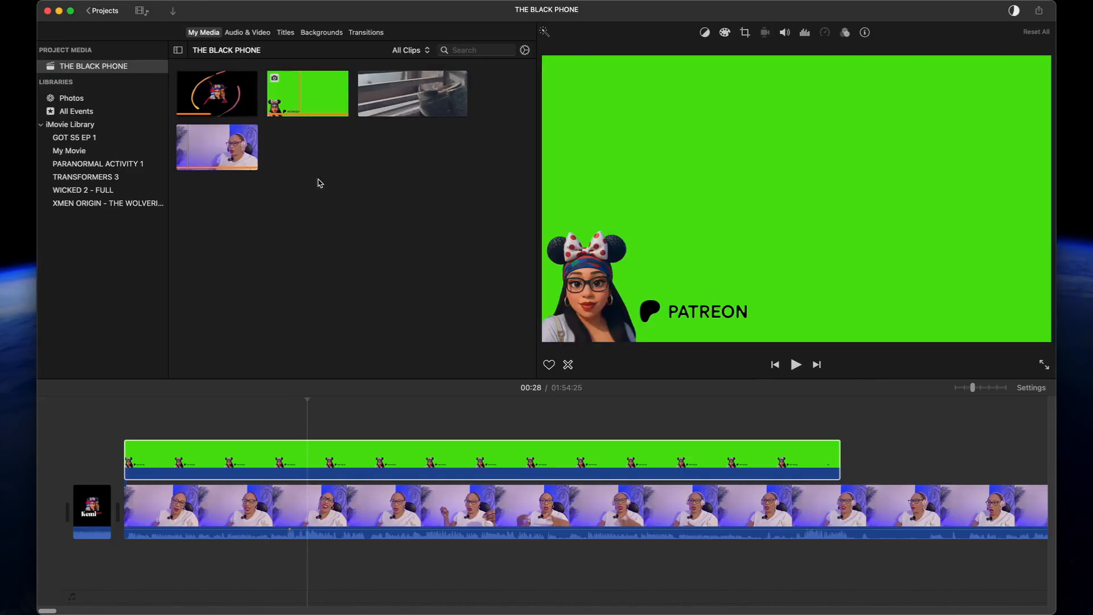
key(space)
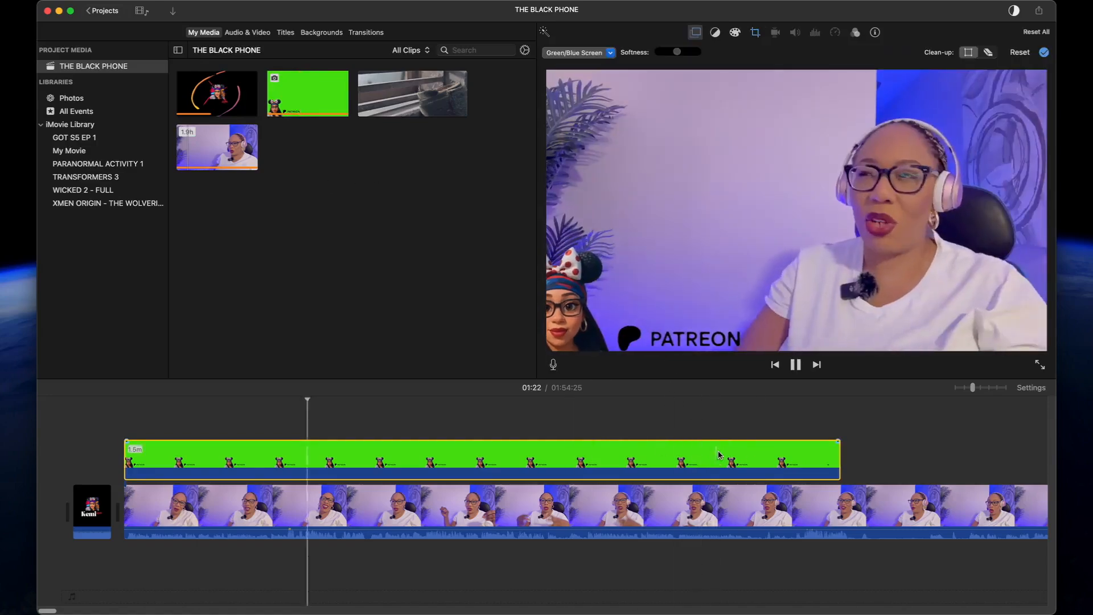
click(827, 407)
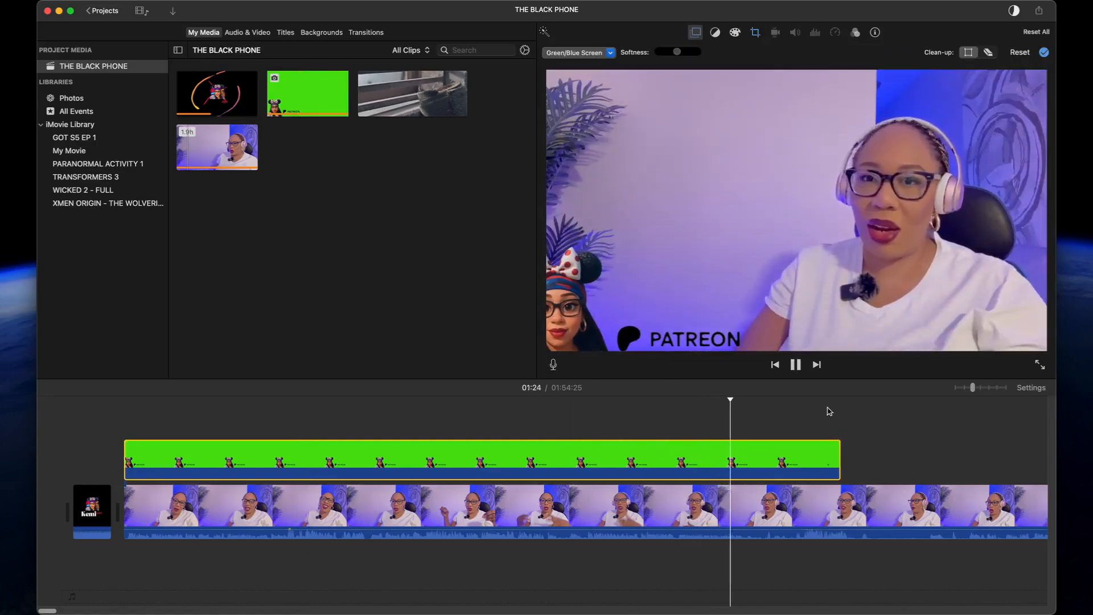
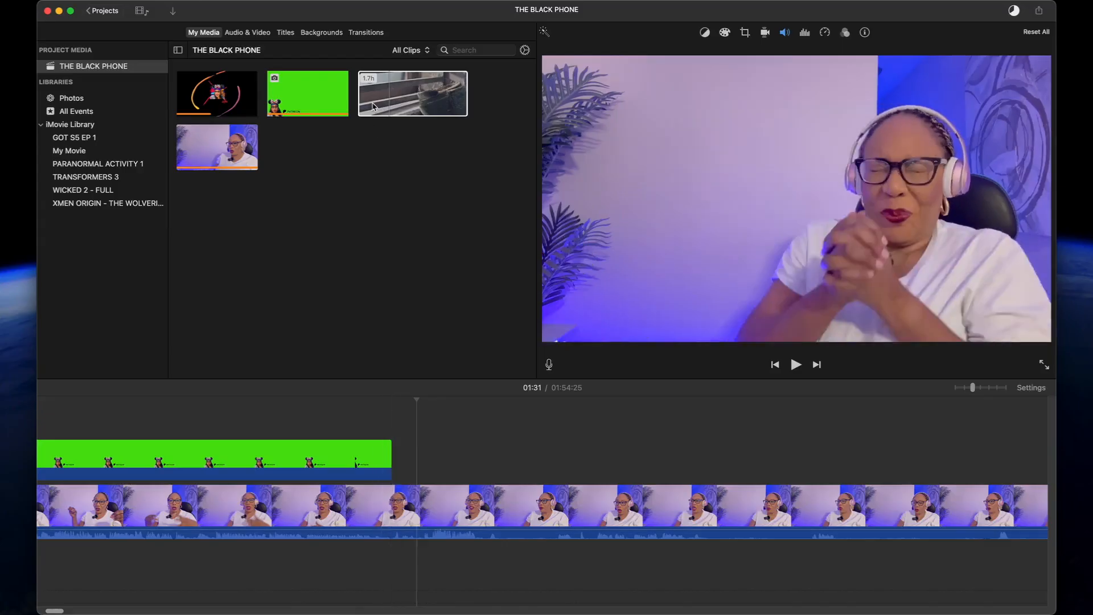
Place the 1.7-hour movie clip above the reaction clip, just after the Patreon overlay, and set it to Picture in Picture
drag(373, 108, 398, 444)
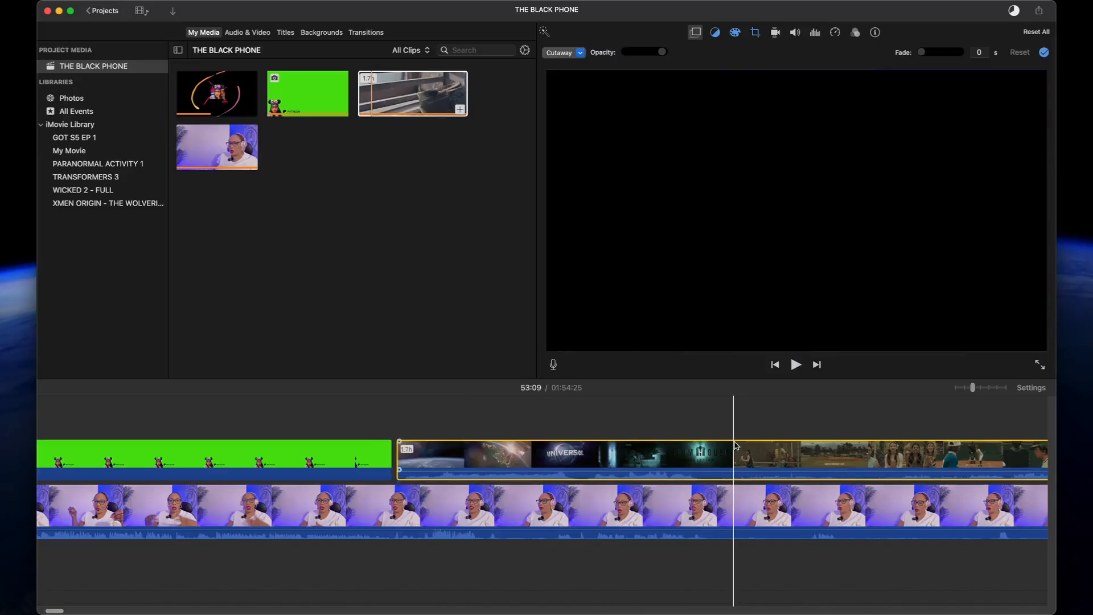
click(695, 33)
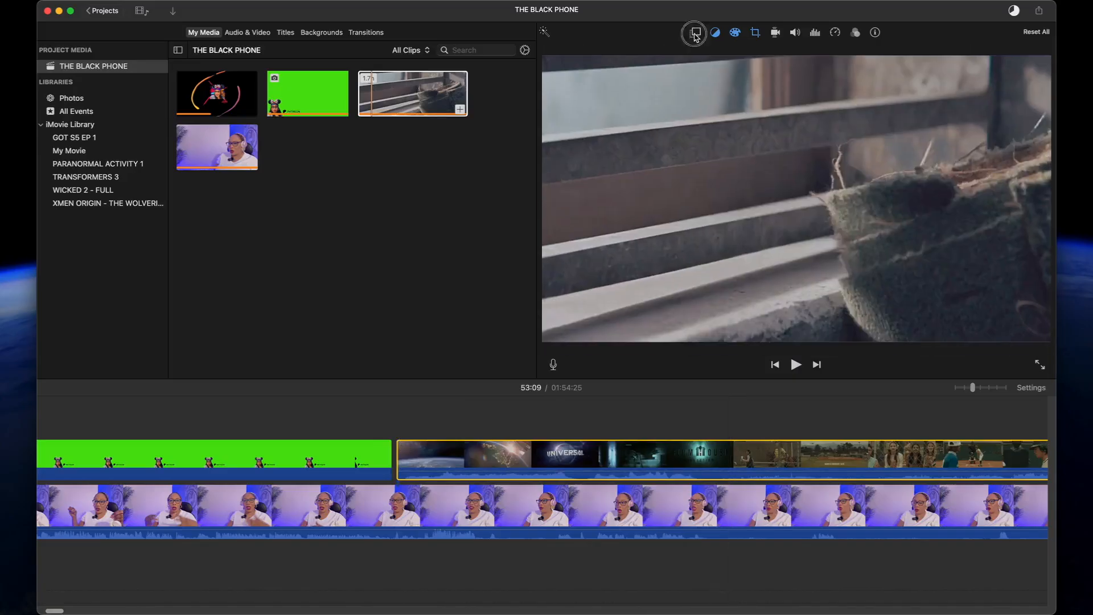
click(695, 33)
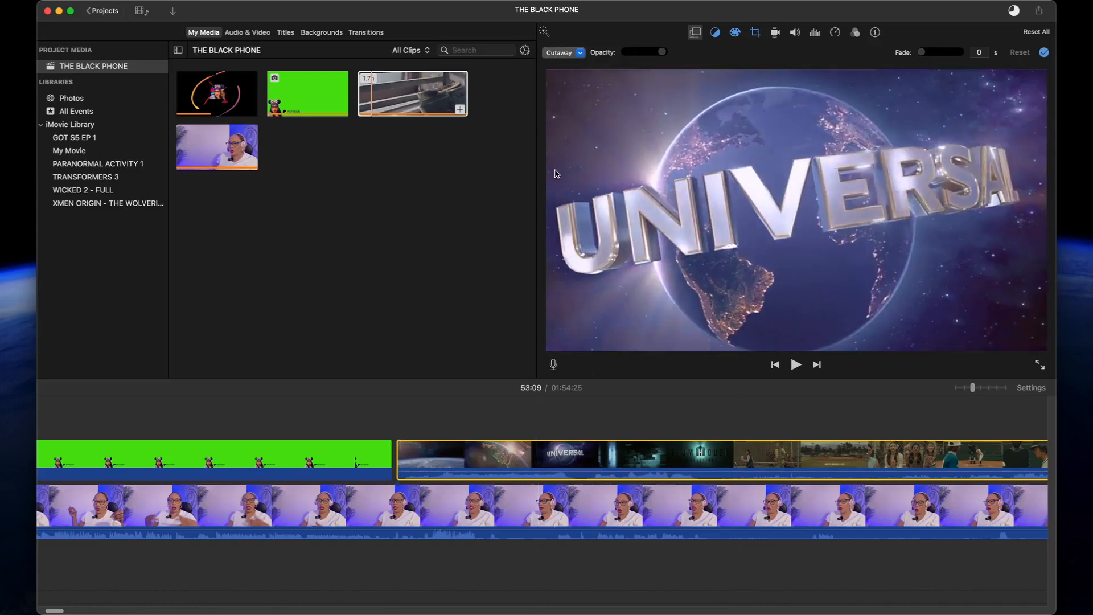
click(580, 53)
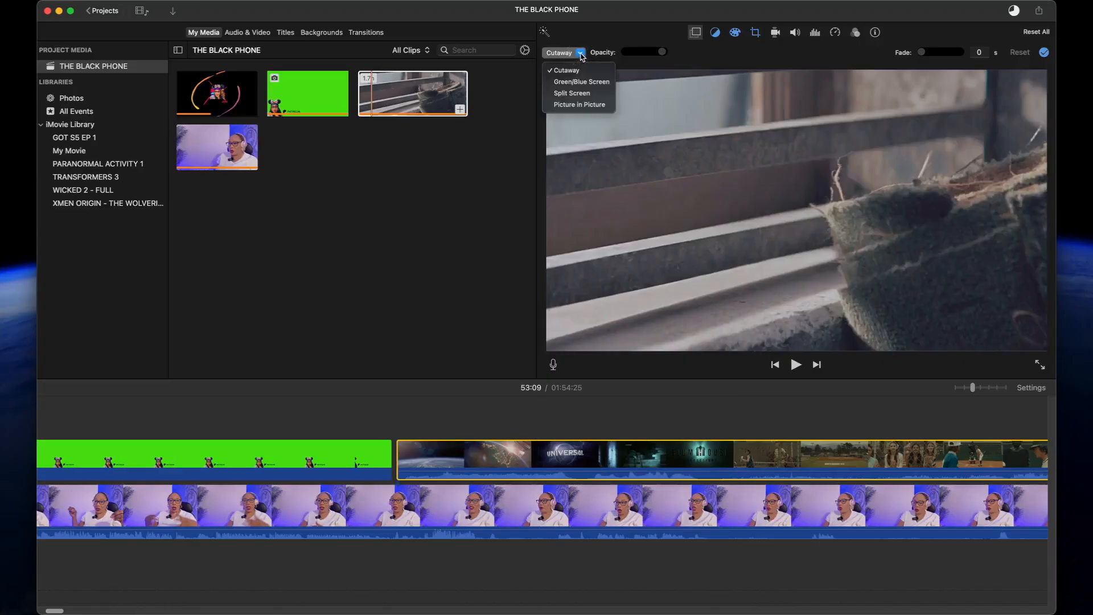
click(572, 107)
Move the picture-in-picture movie to the lower-left corner of the frame and enlarge it to just under half the frame's width
drag(892, 162, 752, 242)
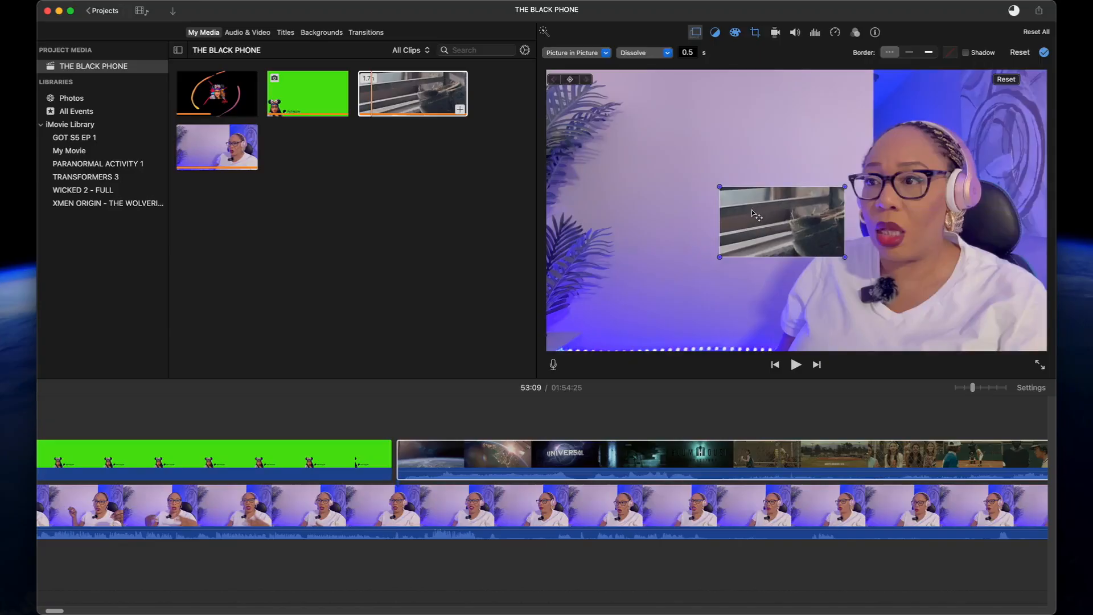
drag(751, 210, 579, 307)
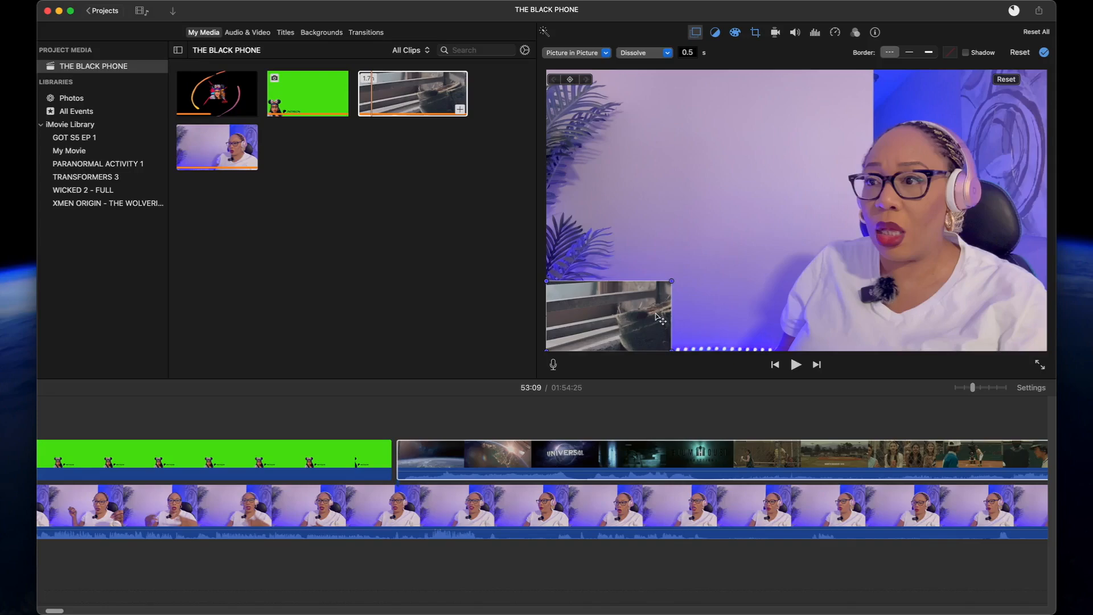
click(625, 472)
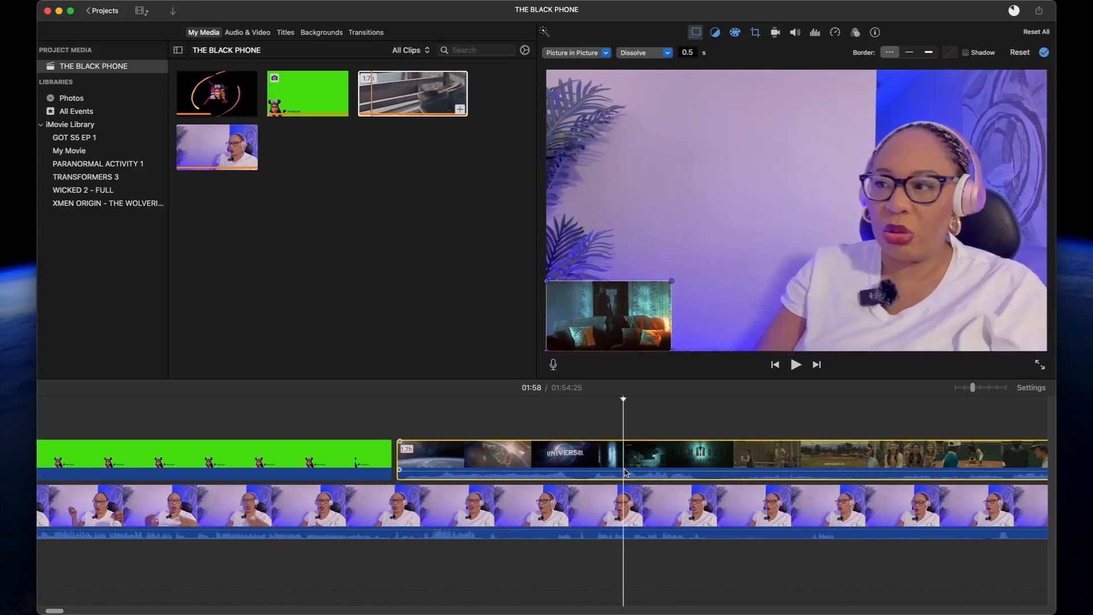
click(609, 285)
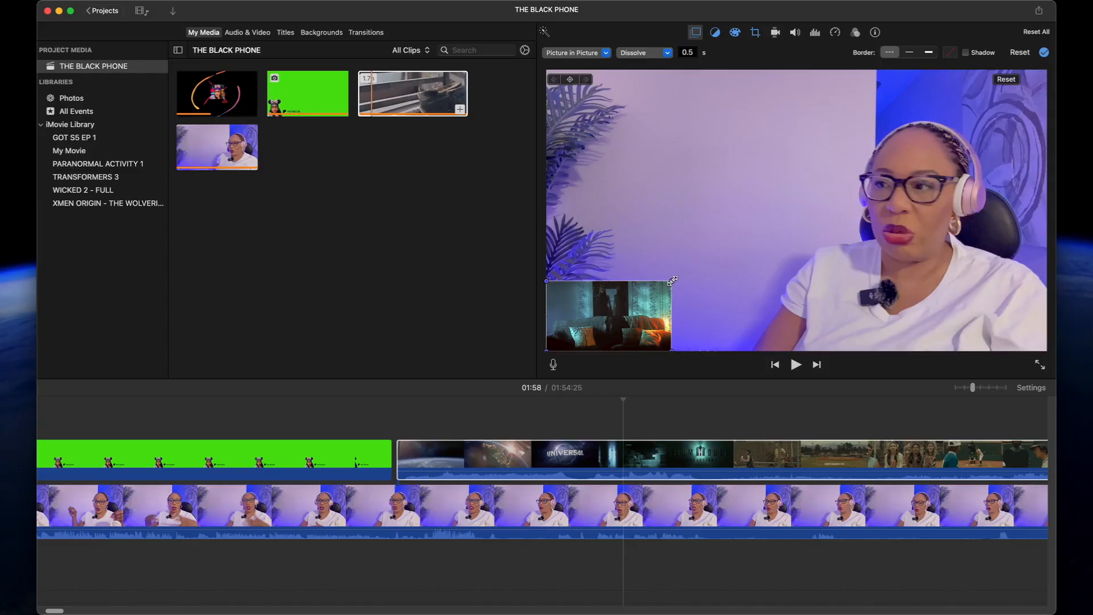
drag(672, 281, 791, 209)
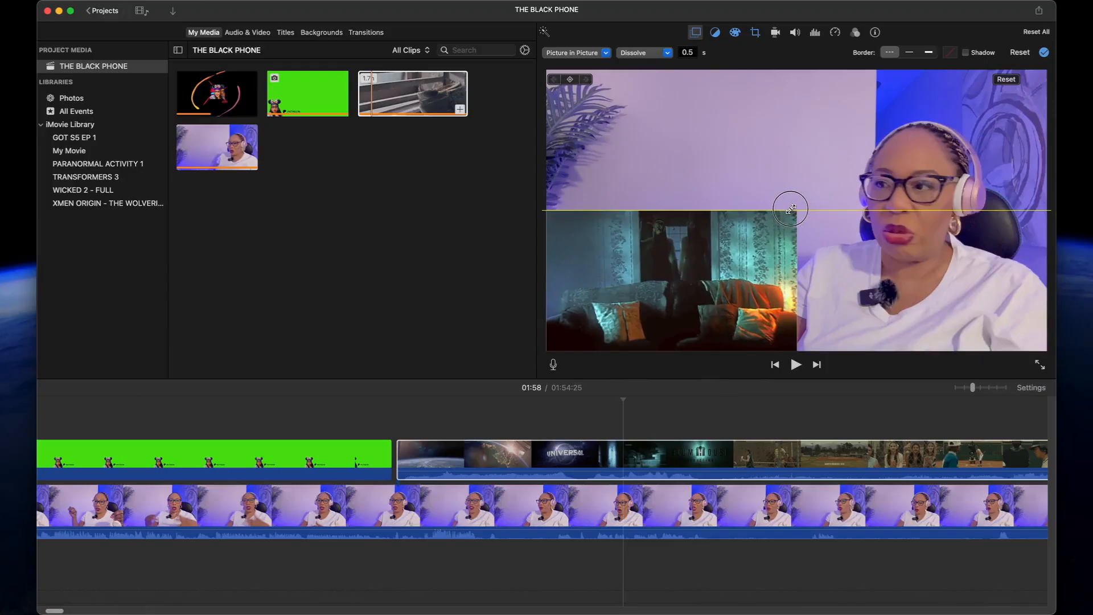
drag(790, 209, 791, 209)
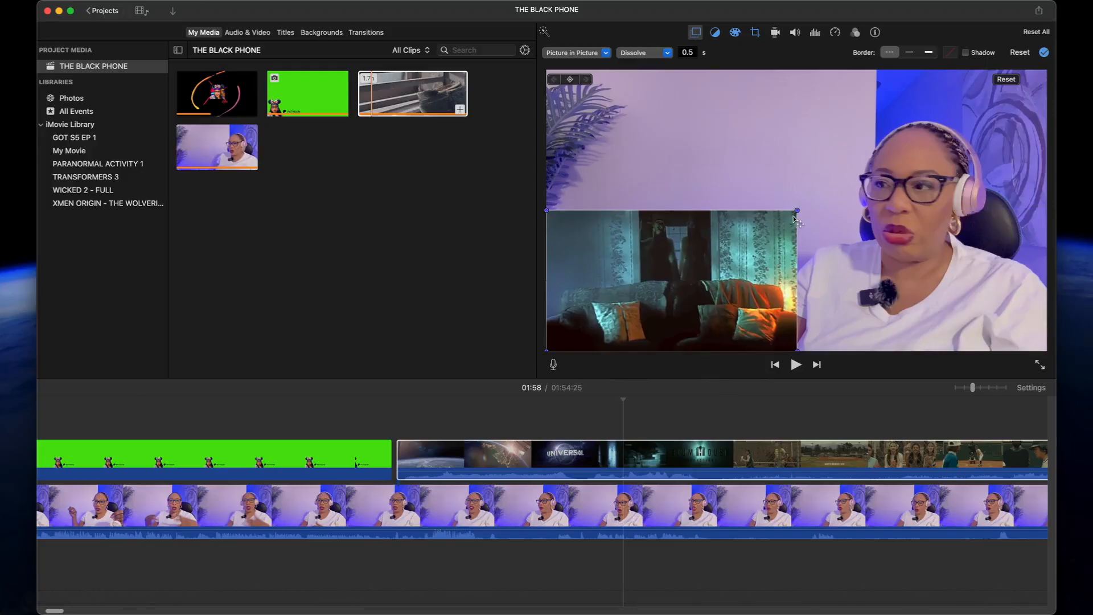
mouse_move(796, 209)
mouse_down()
mouse_move(888, 169)
mouse_move(801, 200)
mouse_move(783, 220)
mouse_up()
mouse_move(752, 259)
mouse_down()
mouse_move(755, 213)
mouse_move(764, 257)
mouse_move(736, 115)
mouse_move(759, 196)
mouse_move(754, 261)
mouse_up()
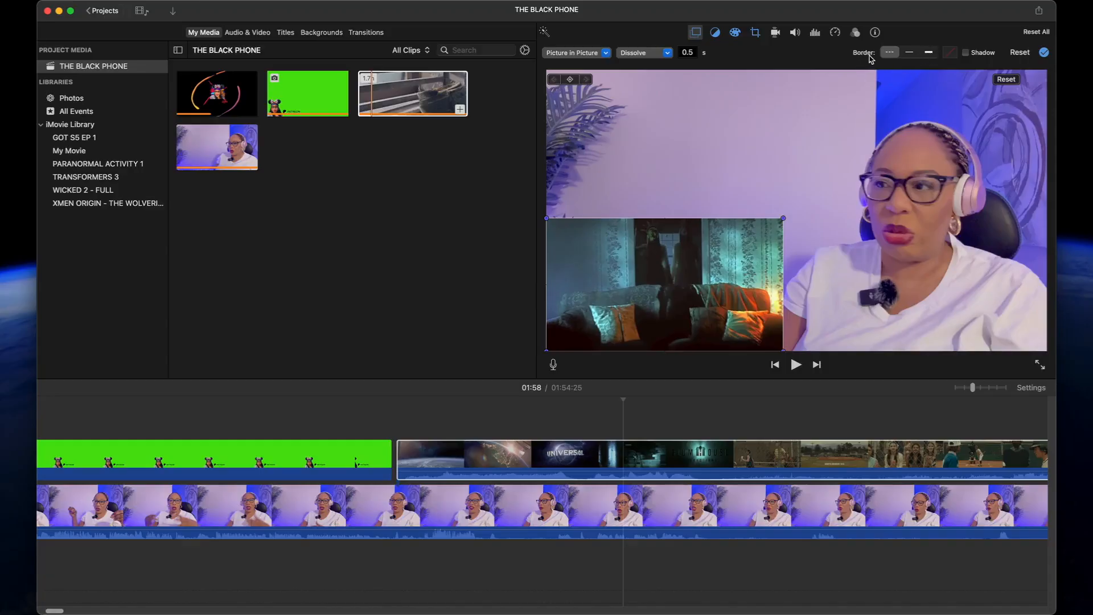
Try a thick border around the picture-in-picture movie, coloured green and then red
click(928, 55)
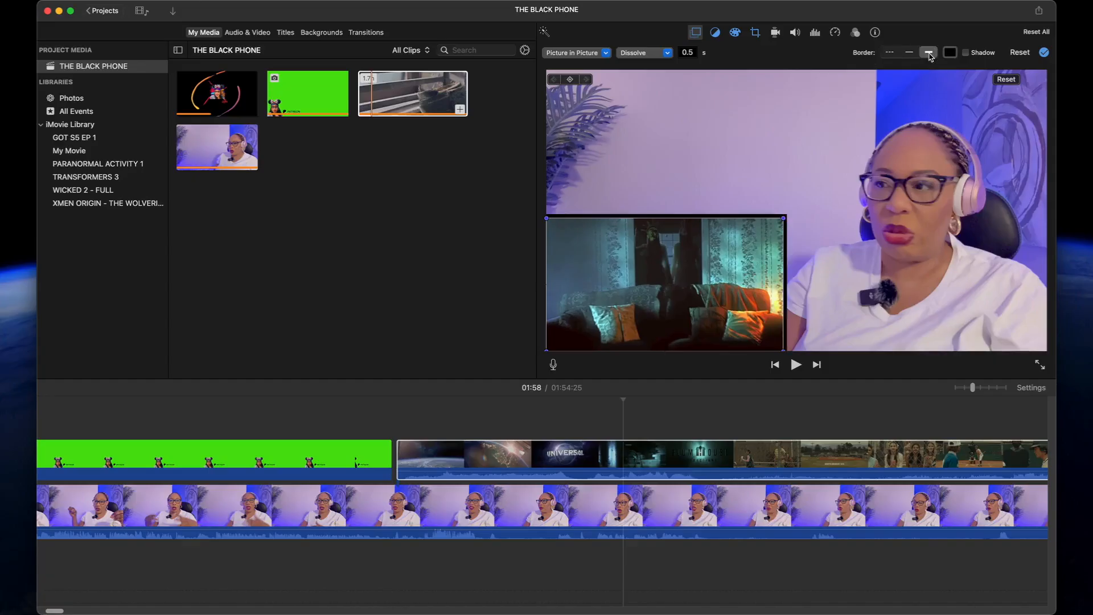
click(950, 52)
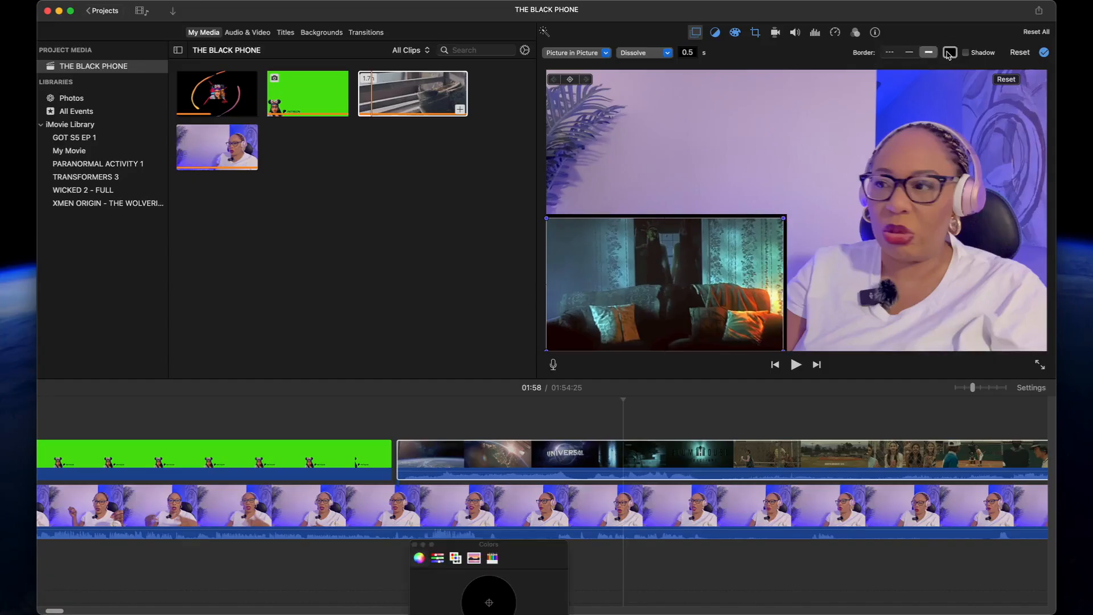
click(498, 592)
click(489, 587)
click(483, 587)
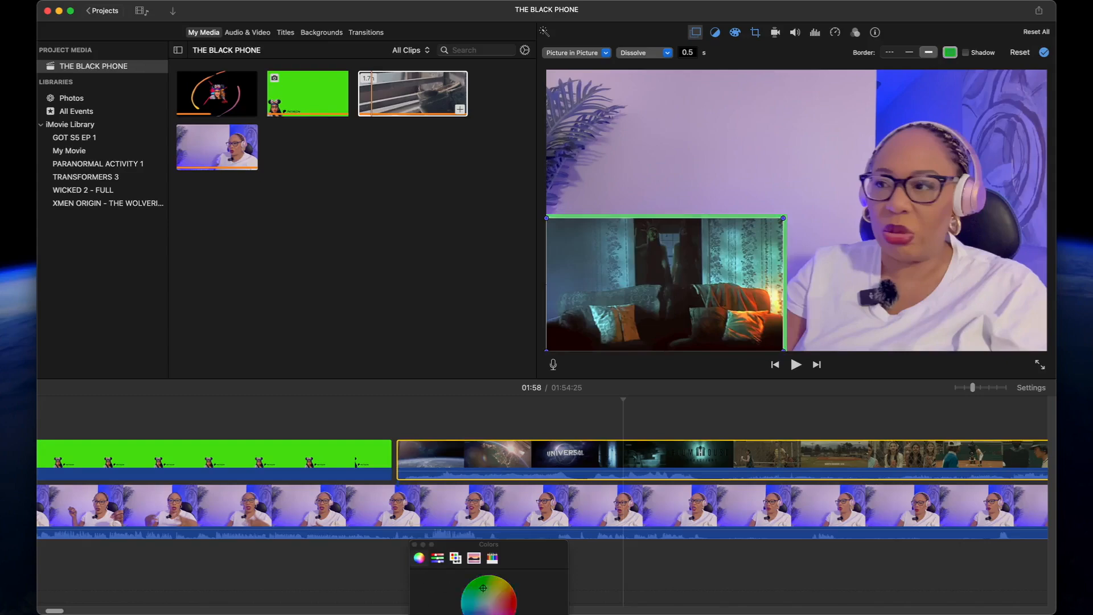
click(509, 601)
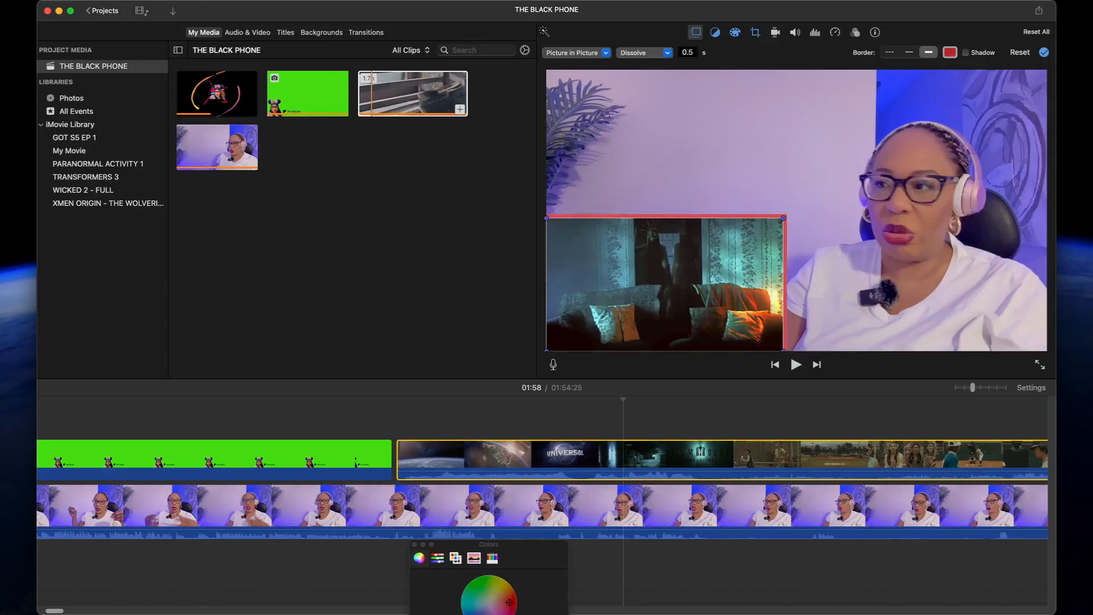
click(414, 544)
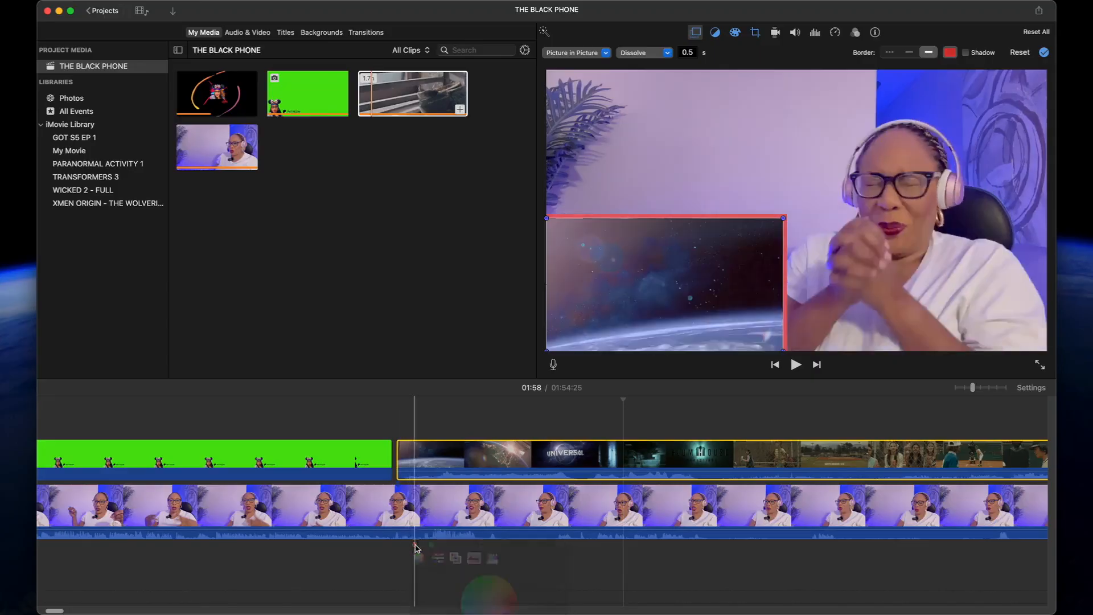
click(725, 245)
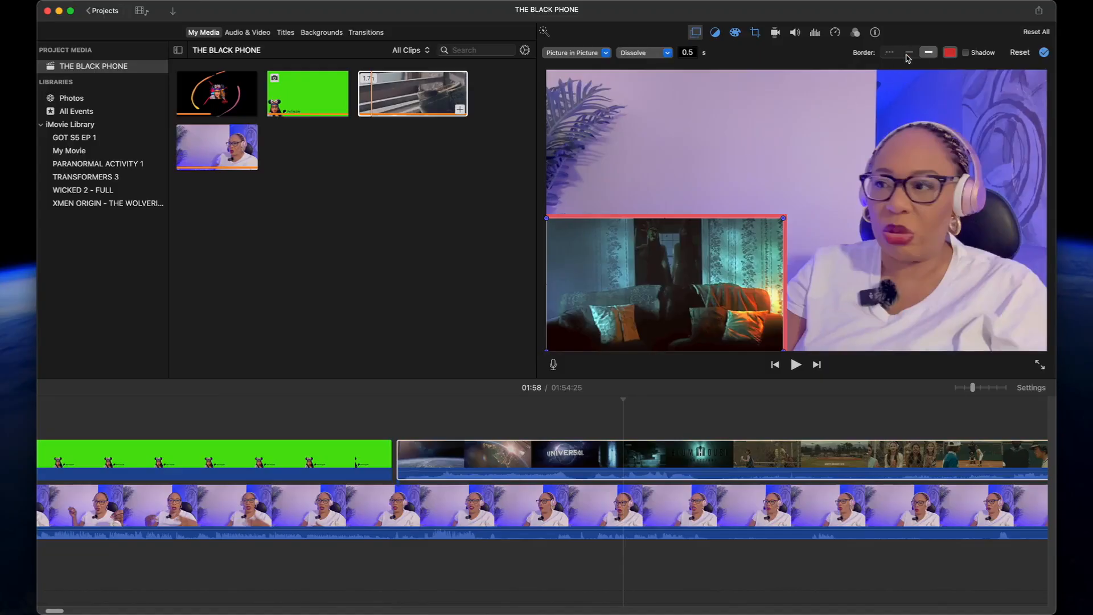
click(951, 54)
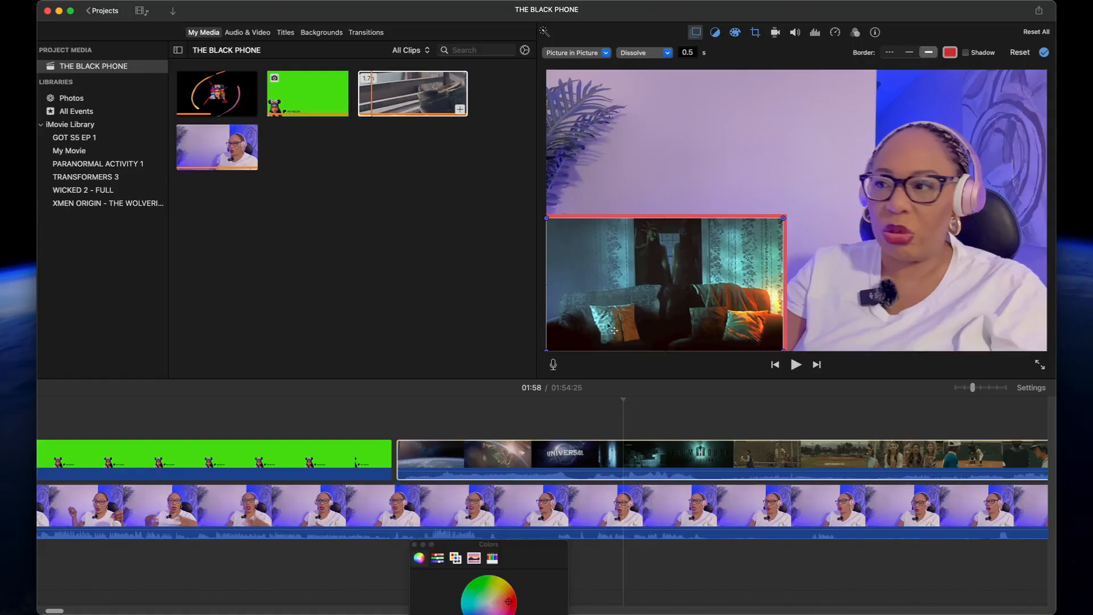
click(415, 544)
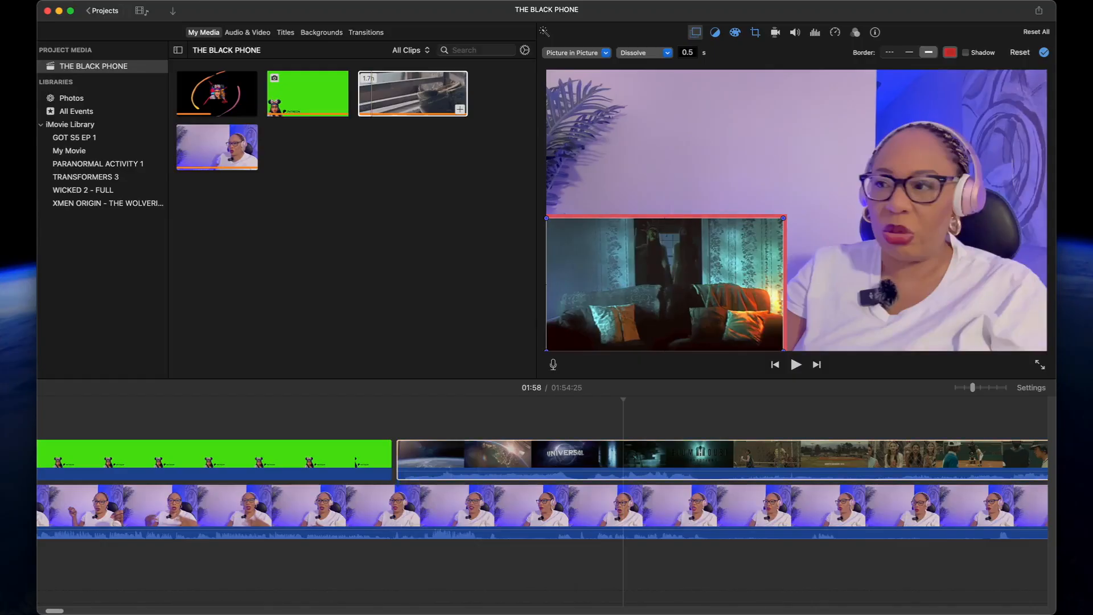
Remove the border from the picture-in-picture movie and enlarge the picture to half the frame's width
click(891, 53)
drag(747, 241, 796, 211)
Turn on automatic volume adjustment for the picture-in-picture movie clip and play it to hear the sound
click(571, 455)
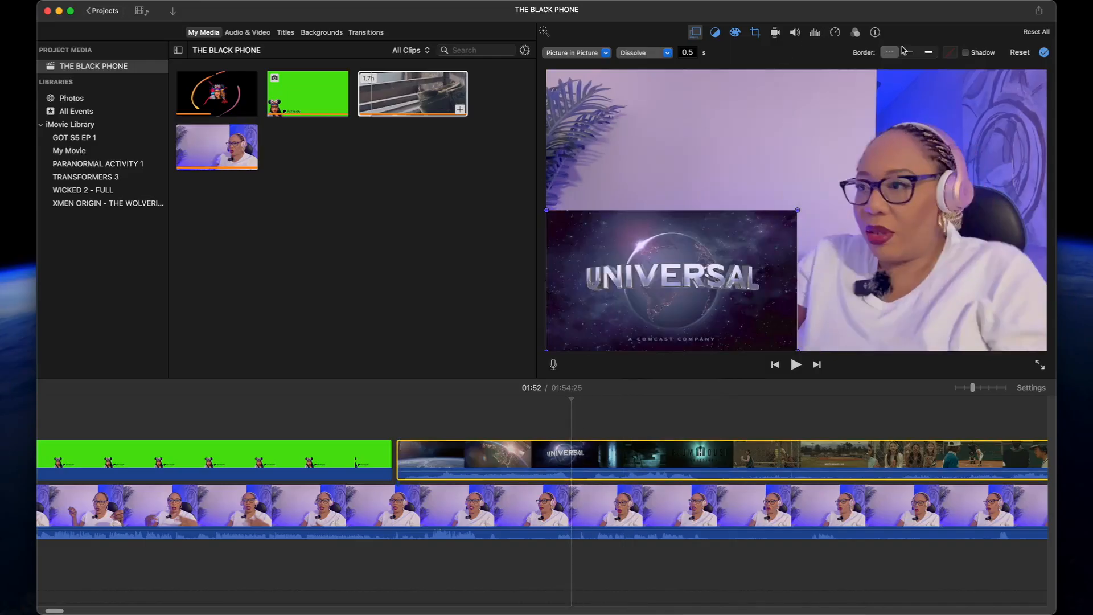
click(796, 33)
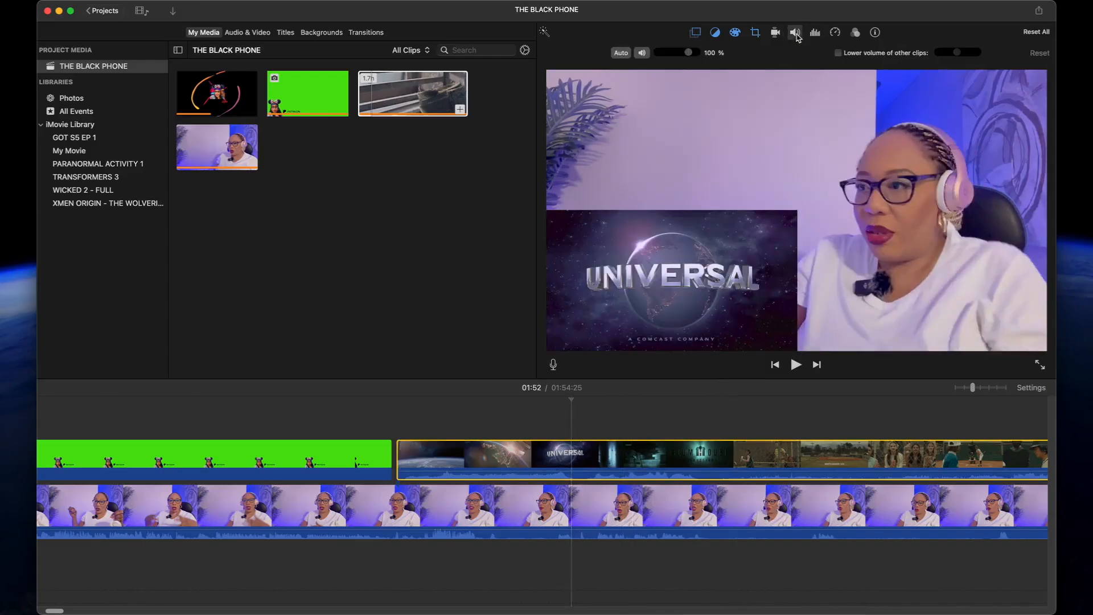
click(623, 56)
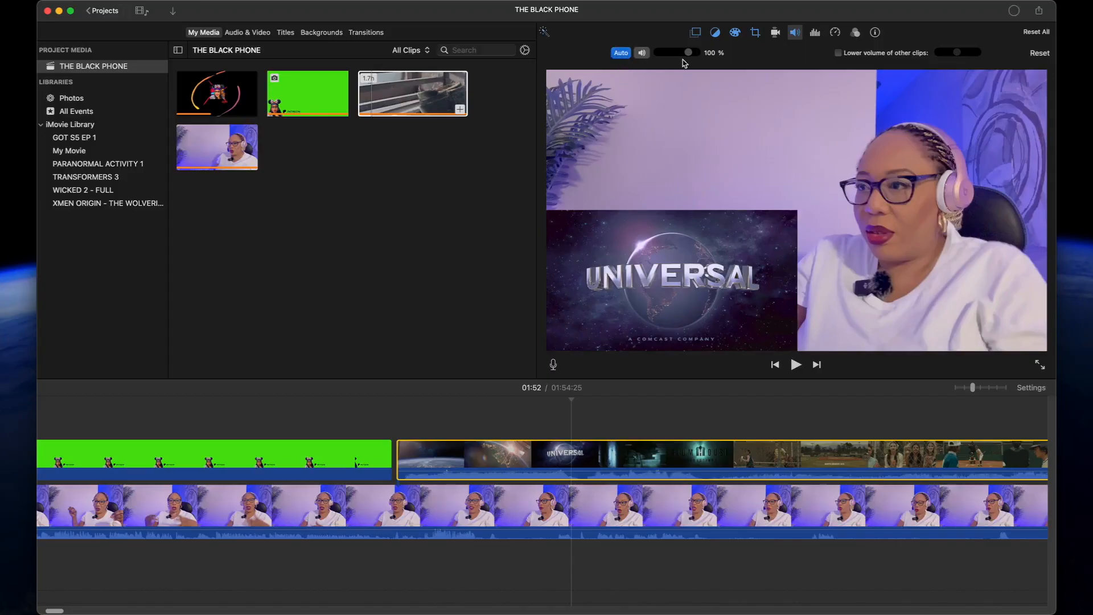
key(space)
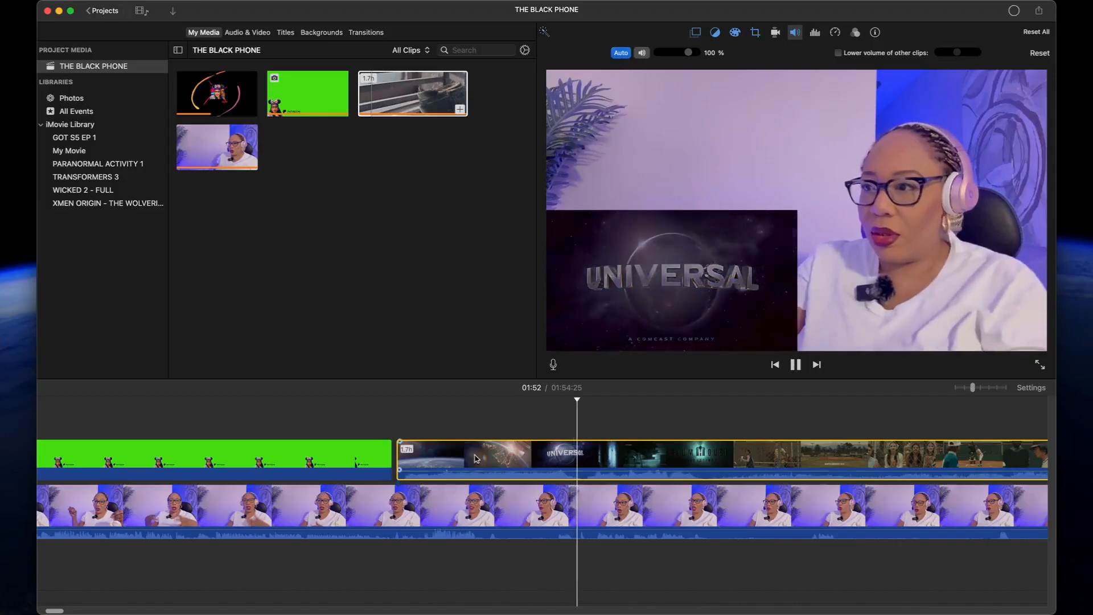
Split the reaction clip at 01:29 and again shortly after to isolate a 3.7-second segment beneath the movie's beginning
click(398, 412)
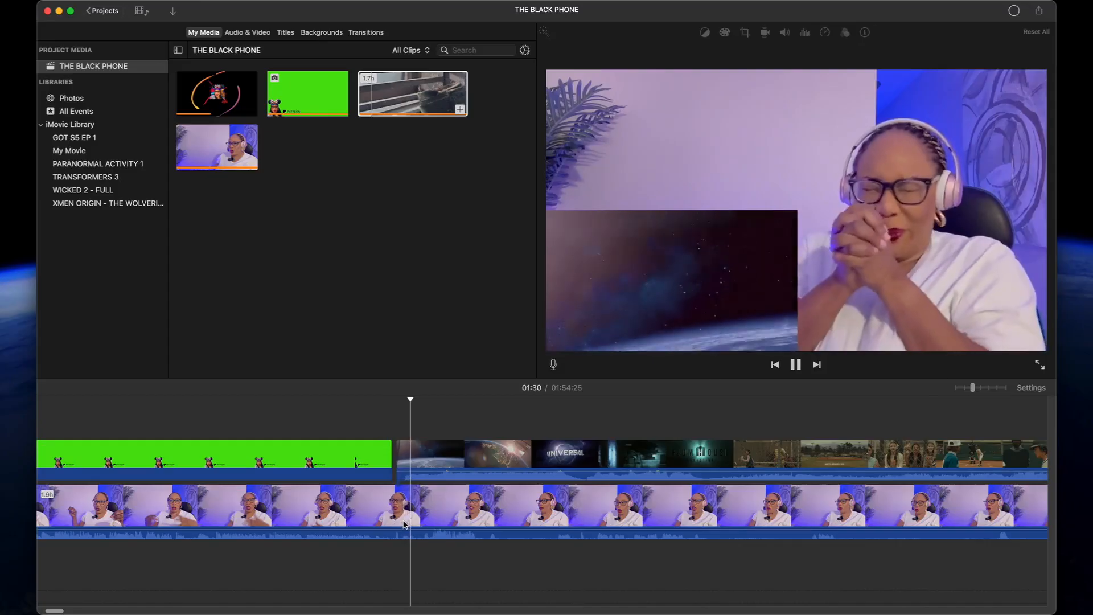
click(404, 524)
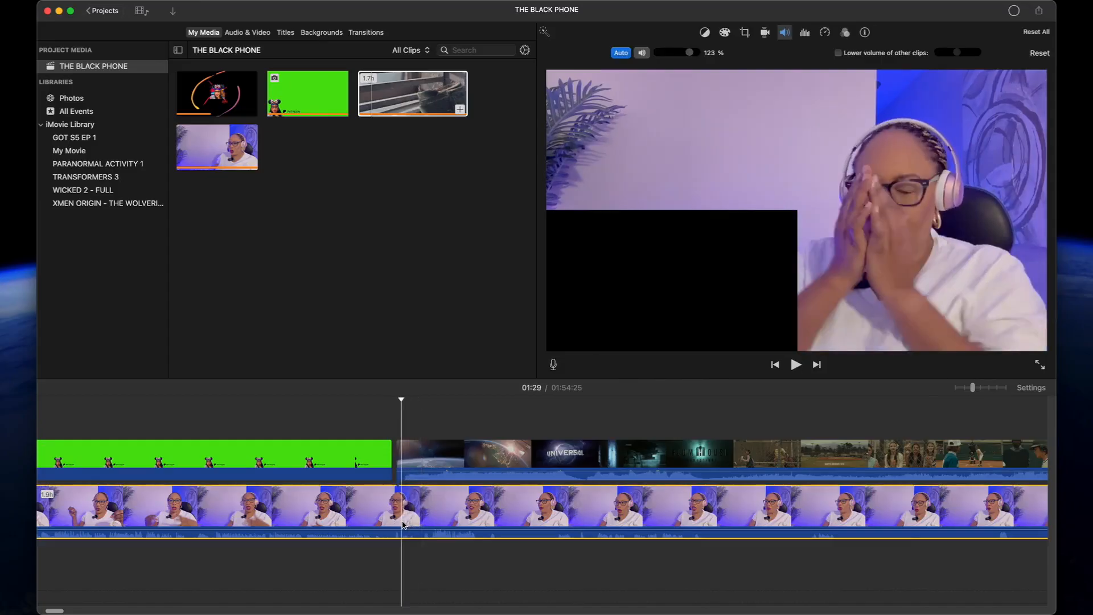
key(super+b)
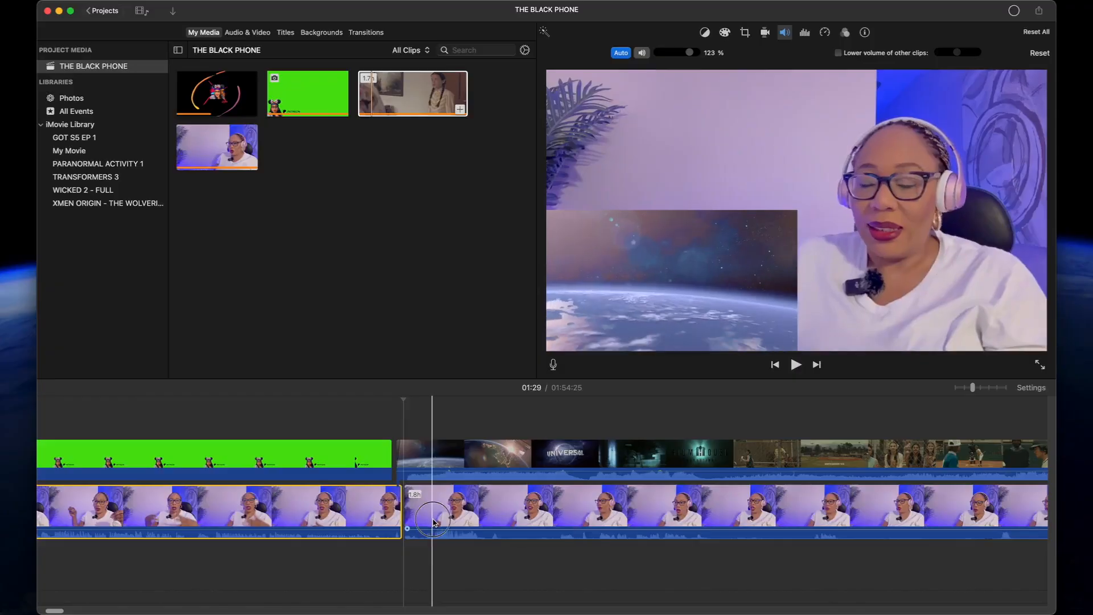
click(442, 513)
key(super+b)
Set the short reaction segment's volume to 0% and play across it to check the sound
click(422, 513)
drag(690, 52, 657, 53)
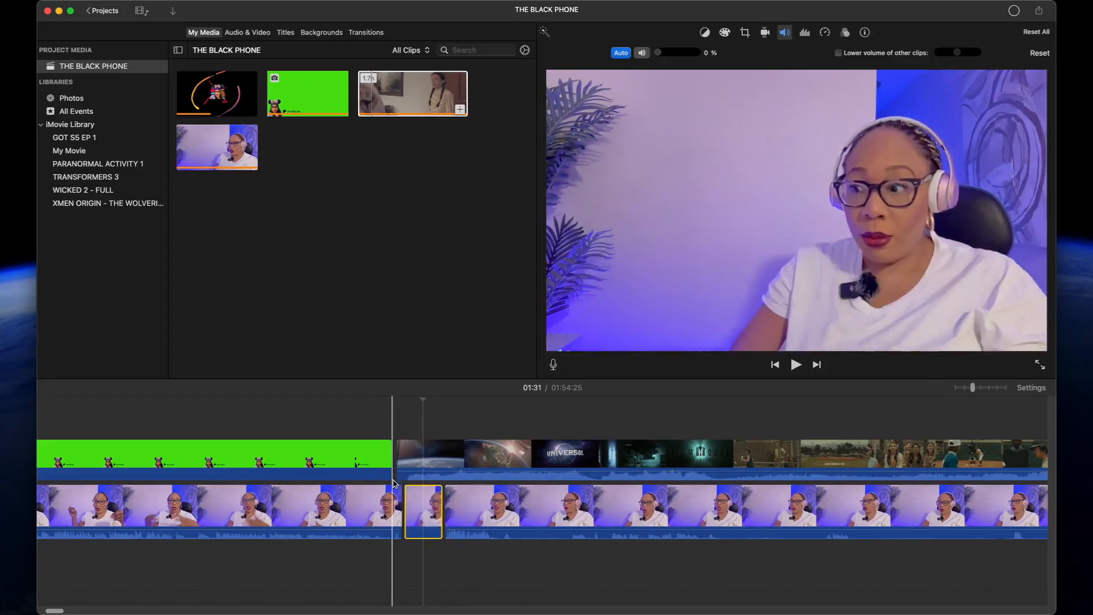
key(space)
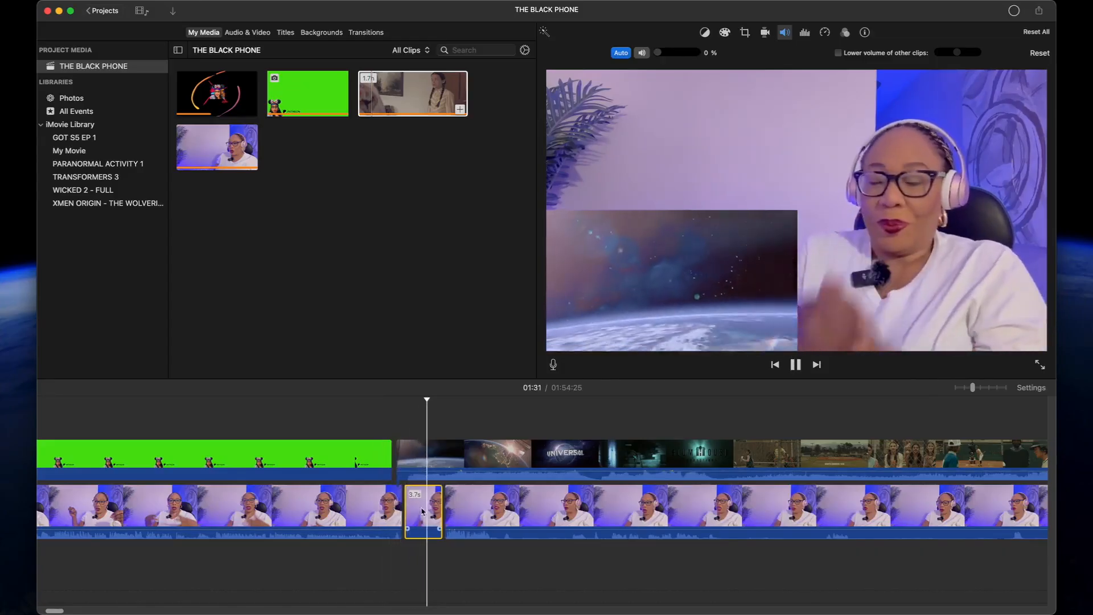
key(space)
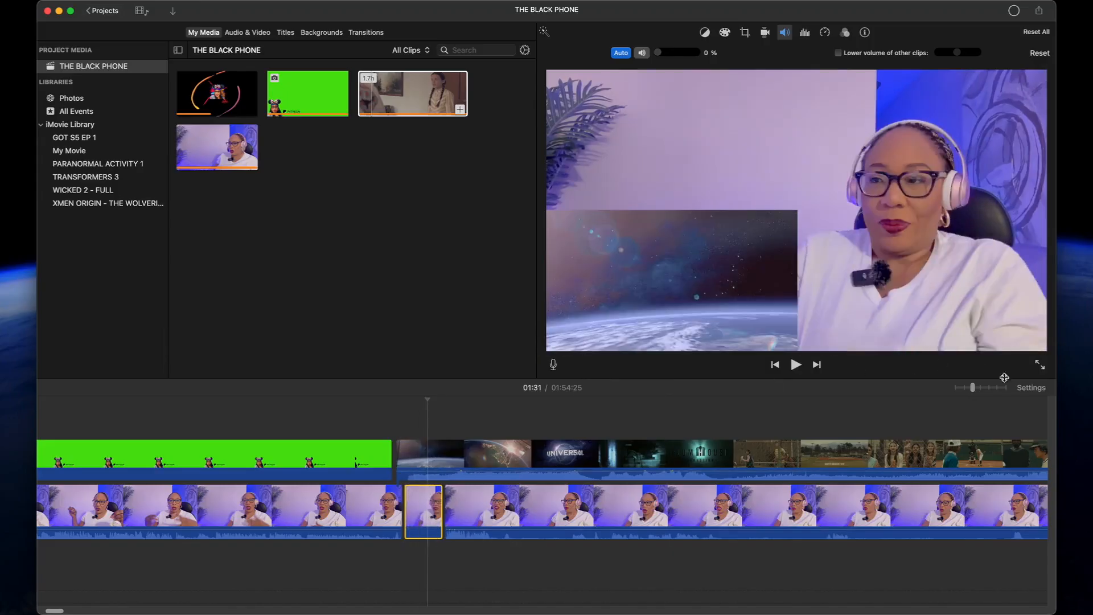
click(993, 390)
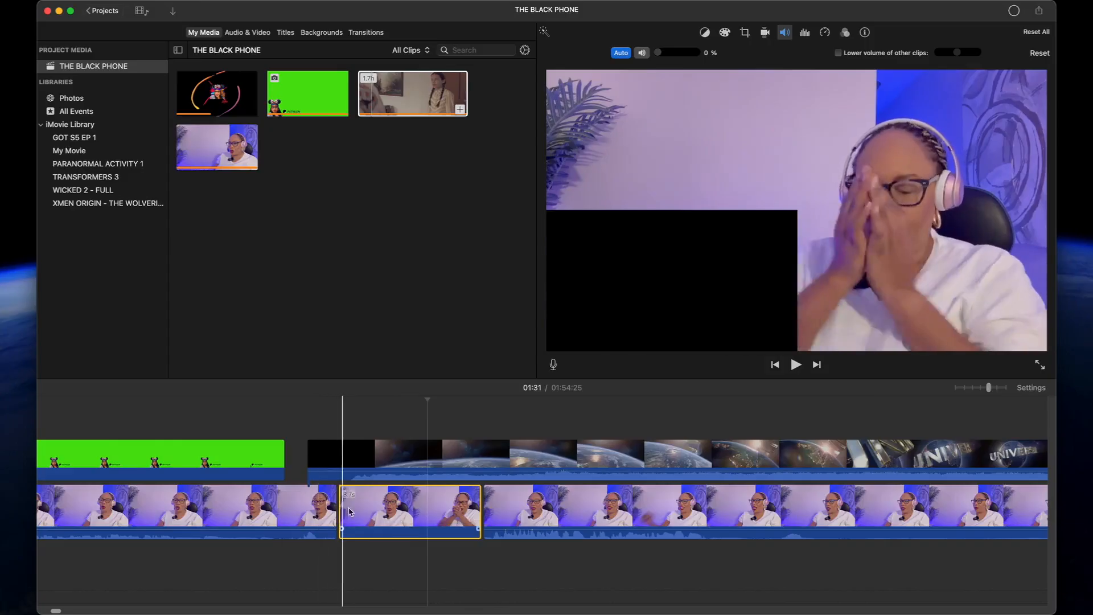
click(362, 513)
key(super+b)
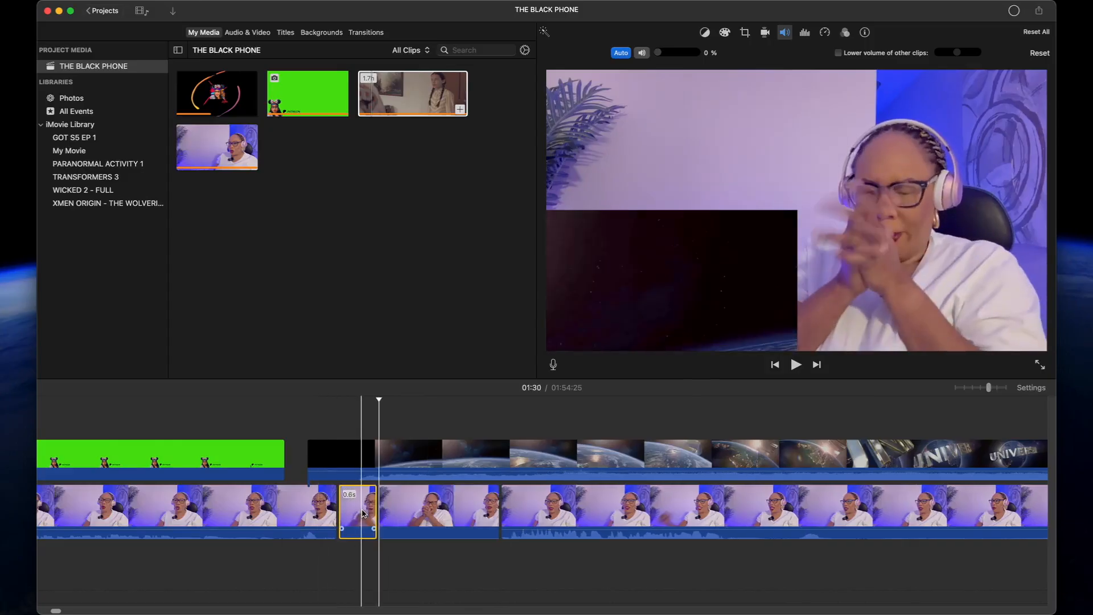
key(super+z)
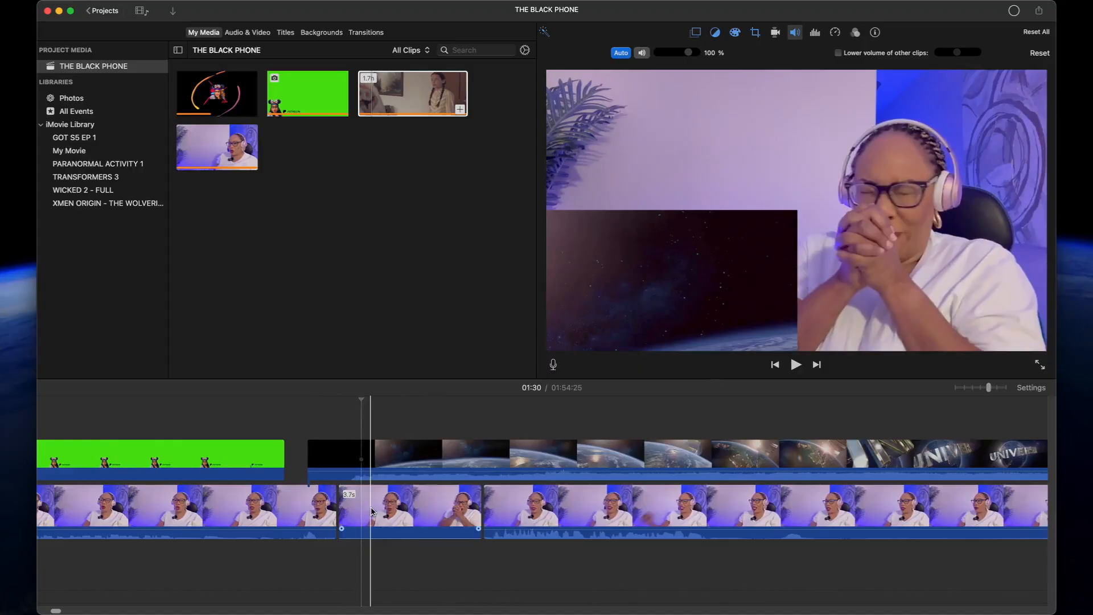
Split the muted reaction segment 1.0 second from its start and delete the first part
click(370, 512)
key(super+b)
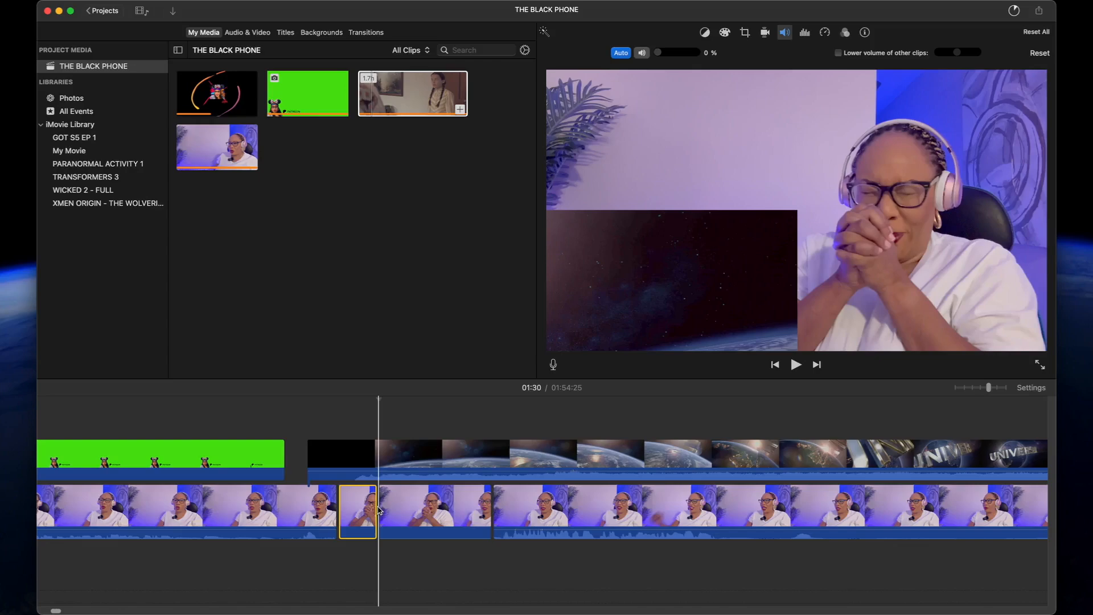
drag(368, 509, 376, 513)
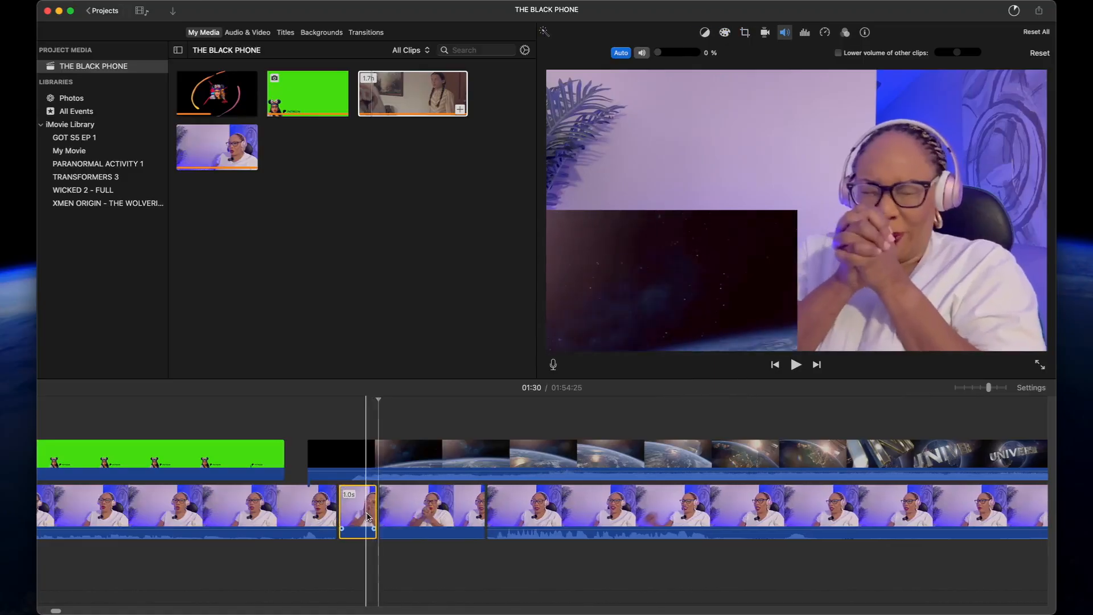
click(363, 512)
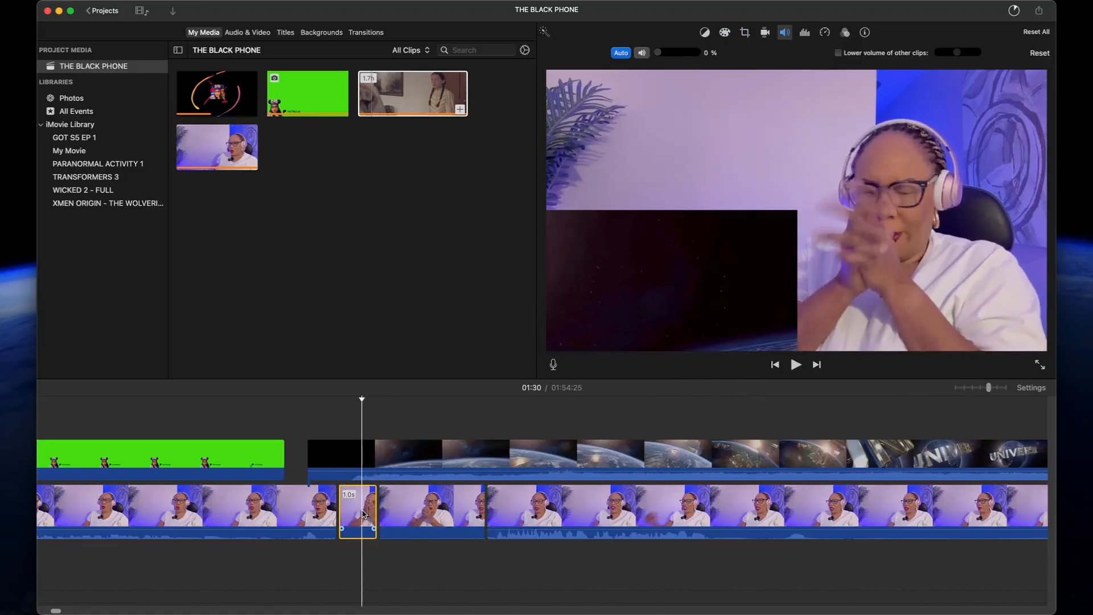
key(Delete)
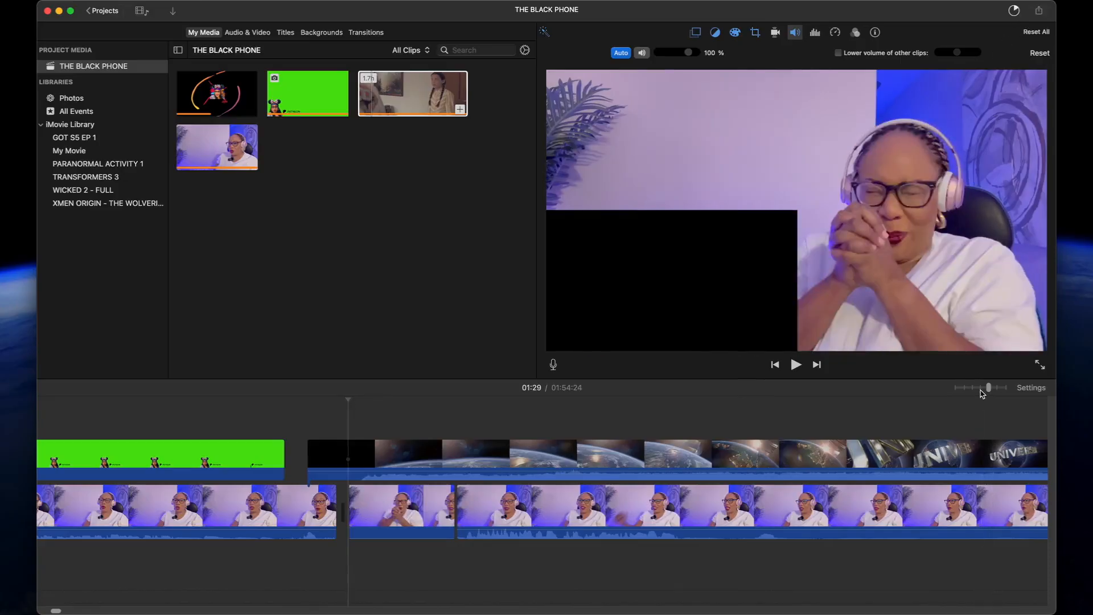
Split the picture-in-picture movie clip at 02:08, leaving a 40-second opening segment
click(972, 389)
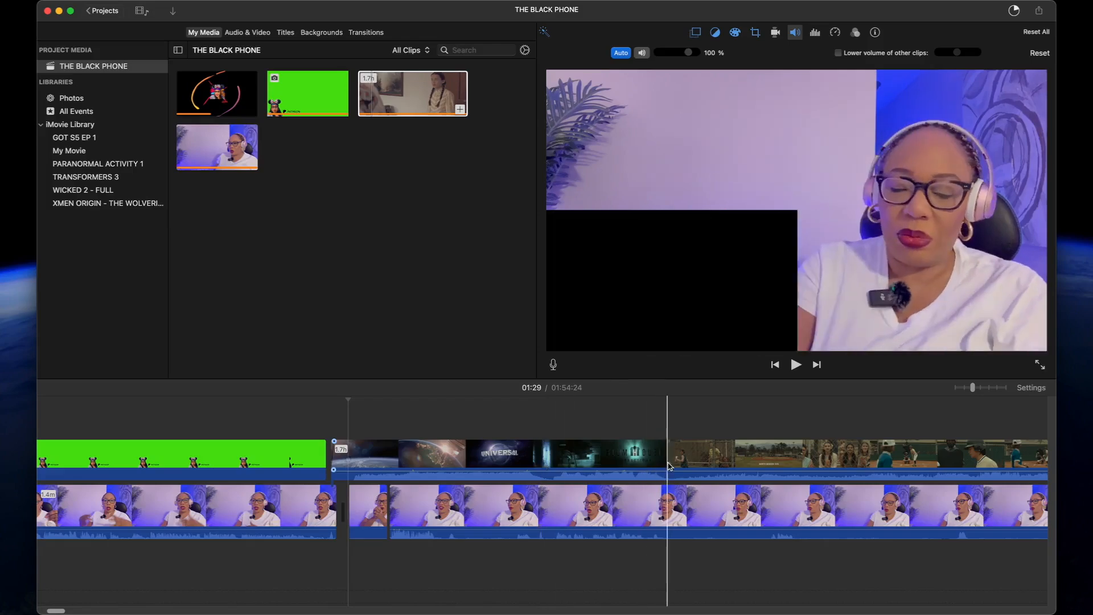
click(667, 464)
key(super+b)
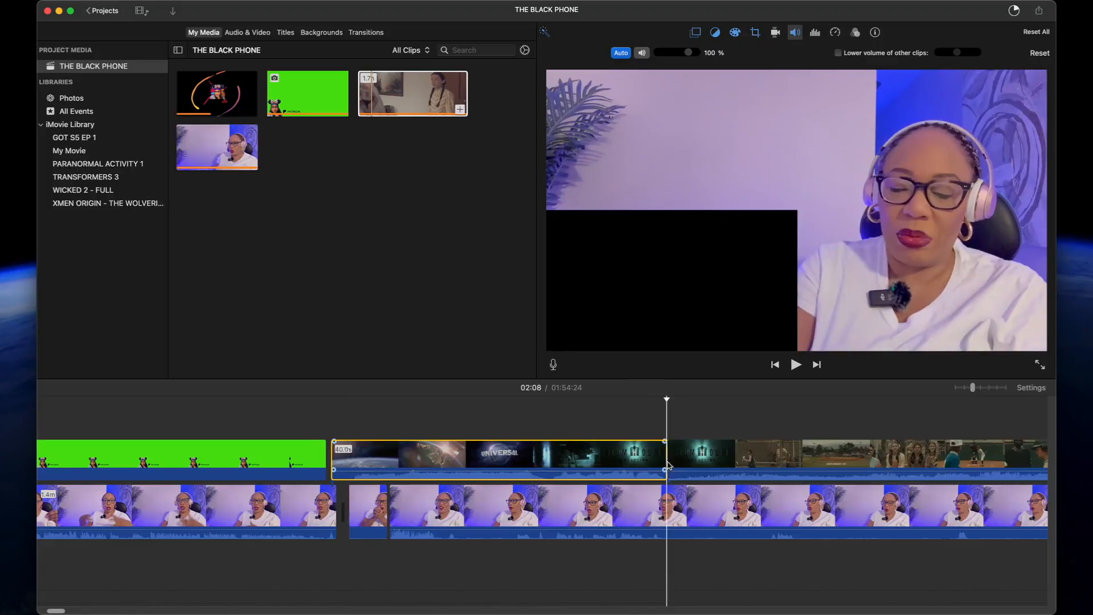
Lower the volume of the movie's 40-second opening segment to 43%, preview it, and reduce it further to 5%
click(630, 463)
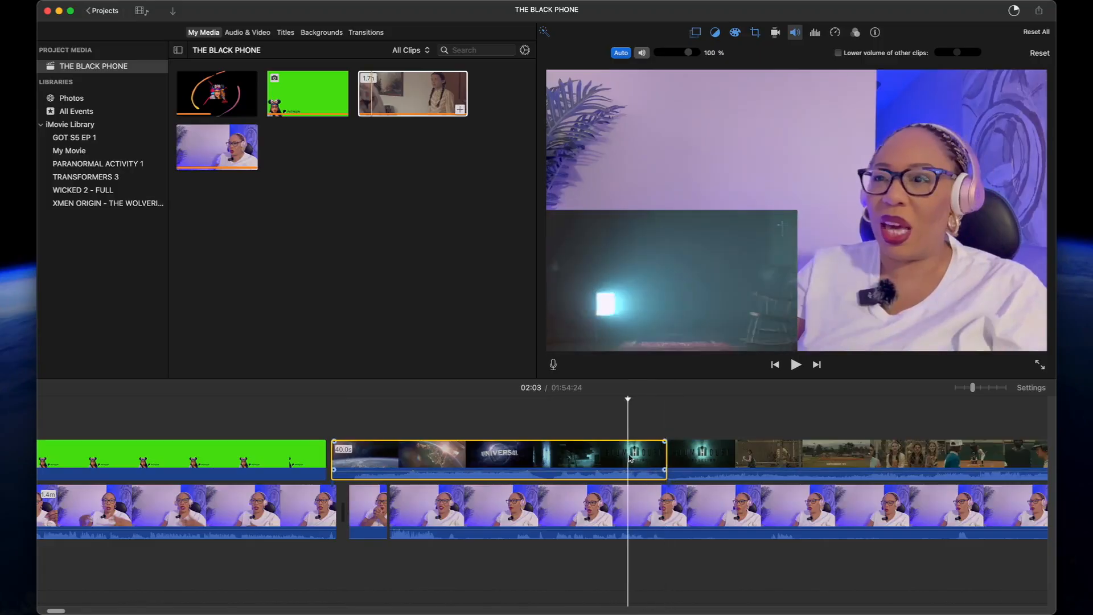
click(676, 54)
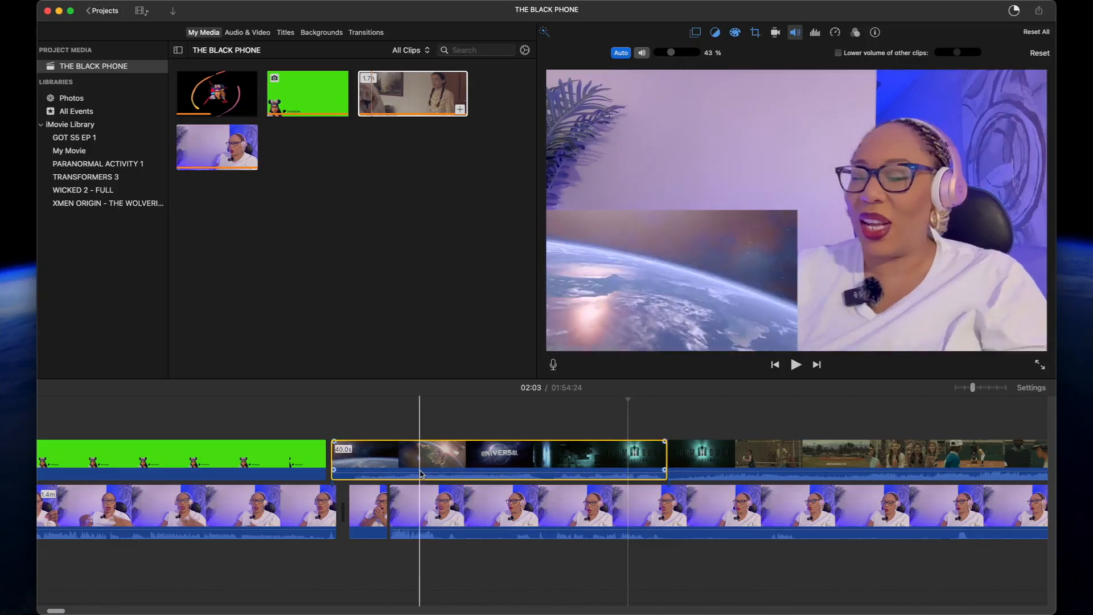
key(space)
key(space)
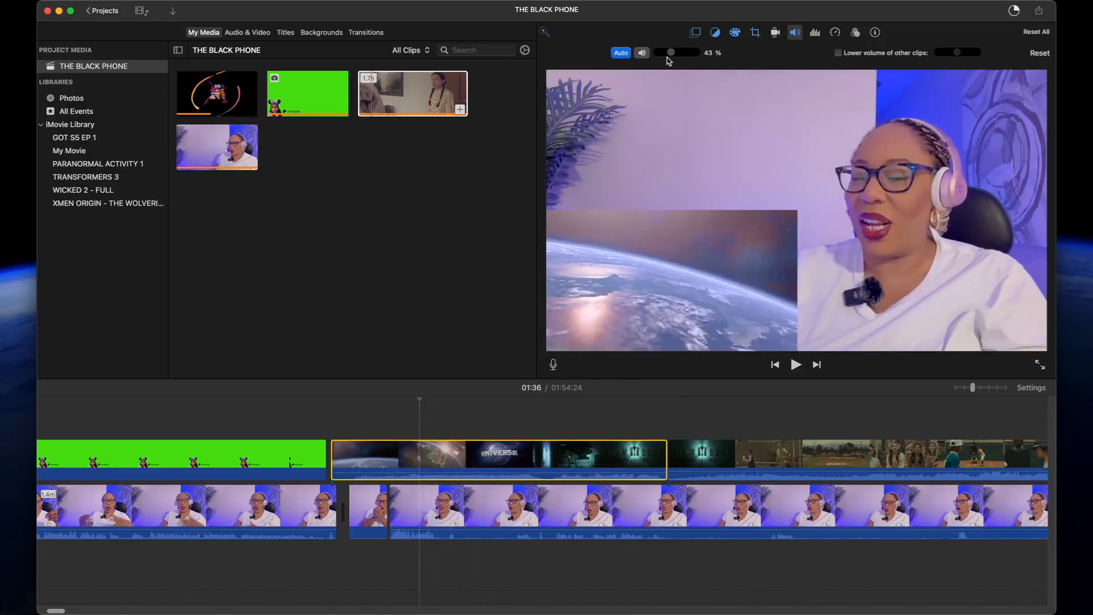
drag(663, 58, 654, 57)
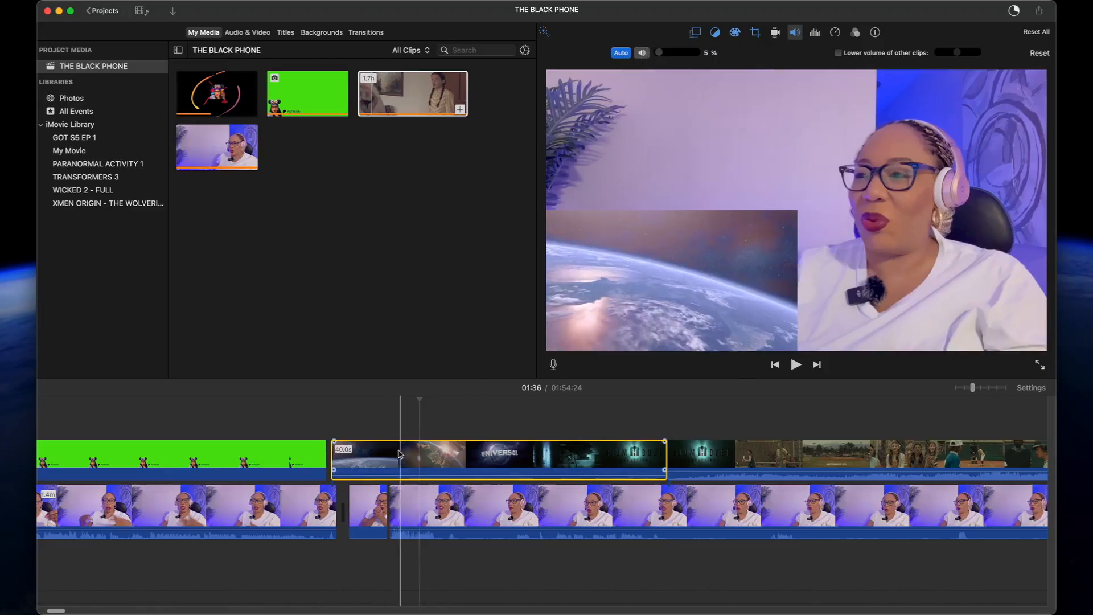
Play several parts of the movie and reaction to compare the lowered opening segment with the rest
key(space)
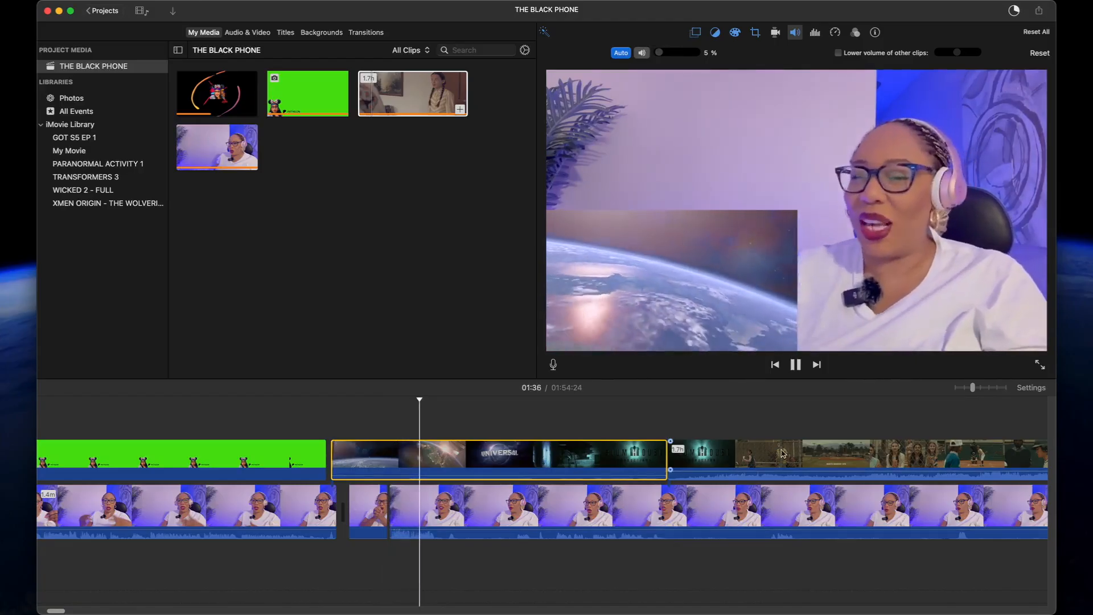
click(759, 415)
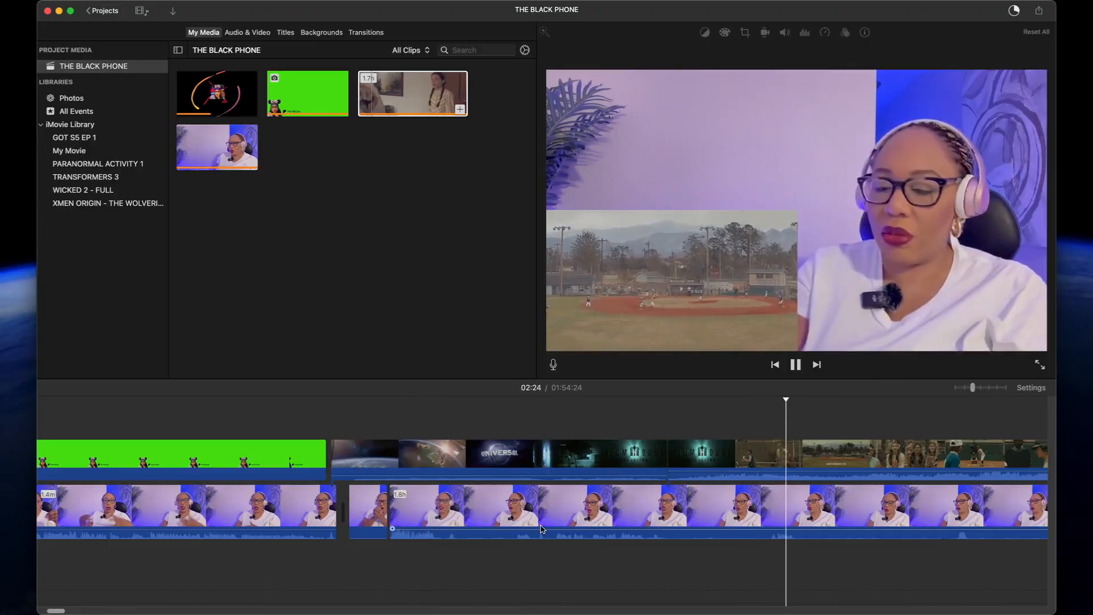
click(502, 409)
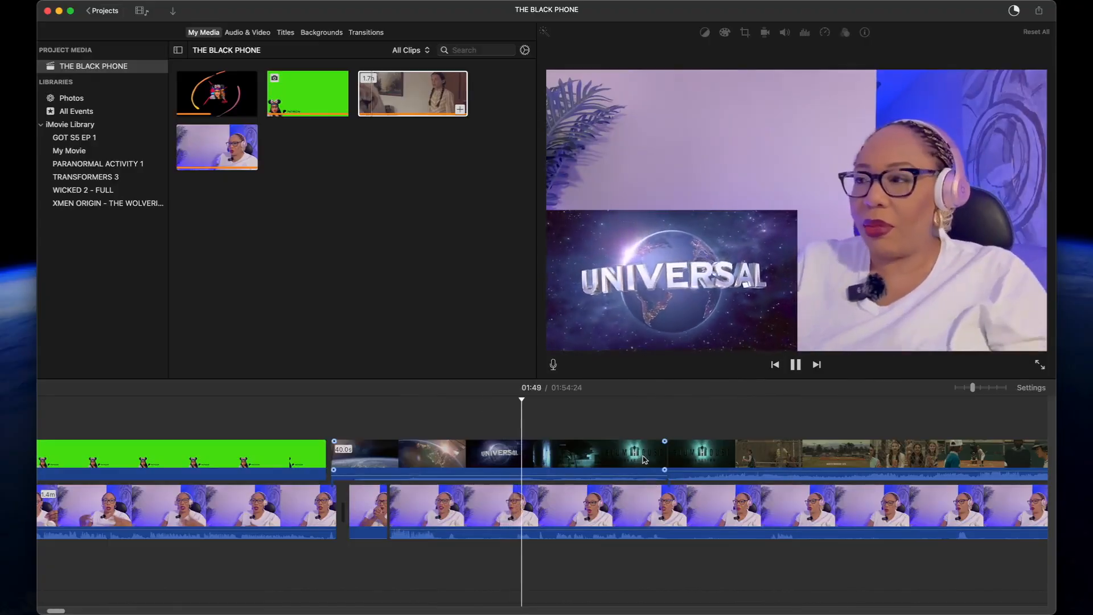
click(574, 435)
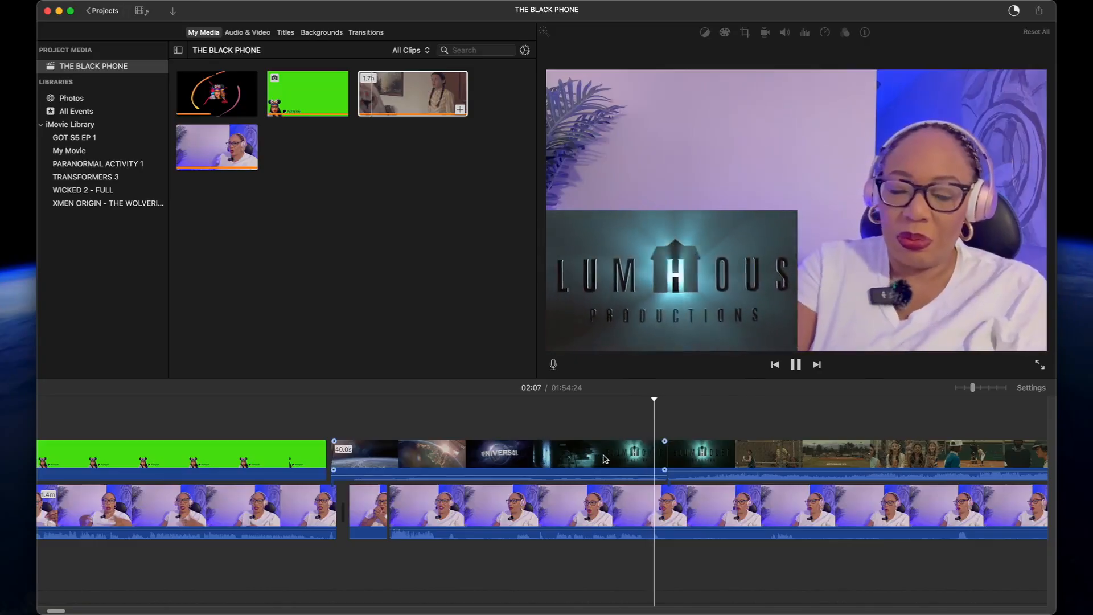
Undo the movie opening's volume changes, the movie split, and the reaction clip's cuts around 01:29
click(594, 474)
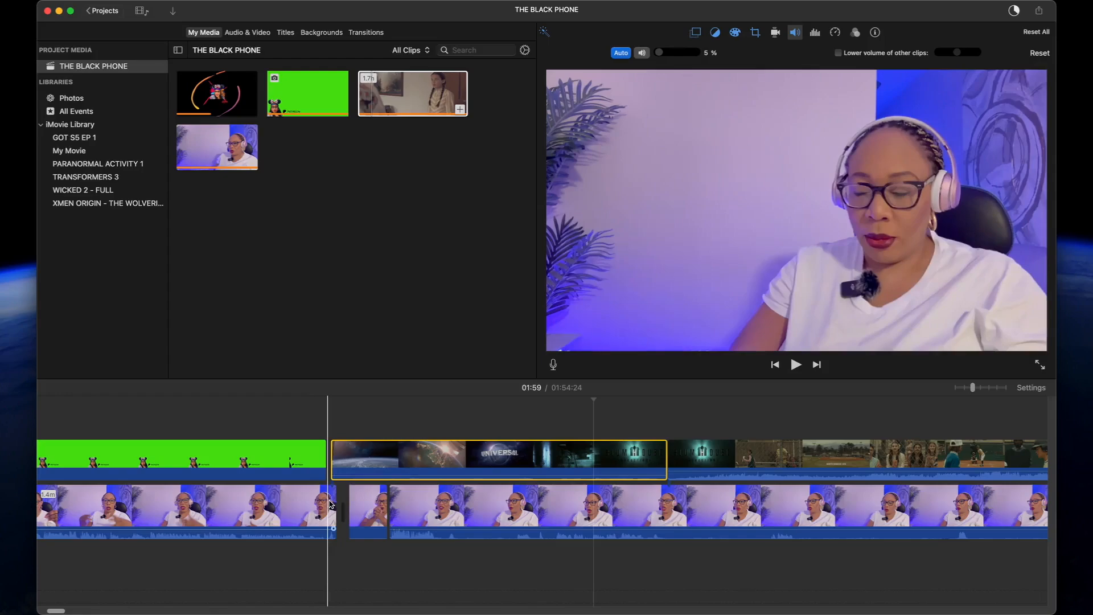
key(super+z)
key(super+z)
key(super+z)
key(super+z)
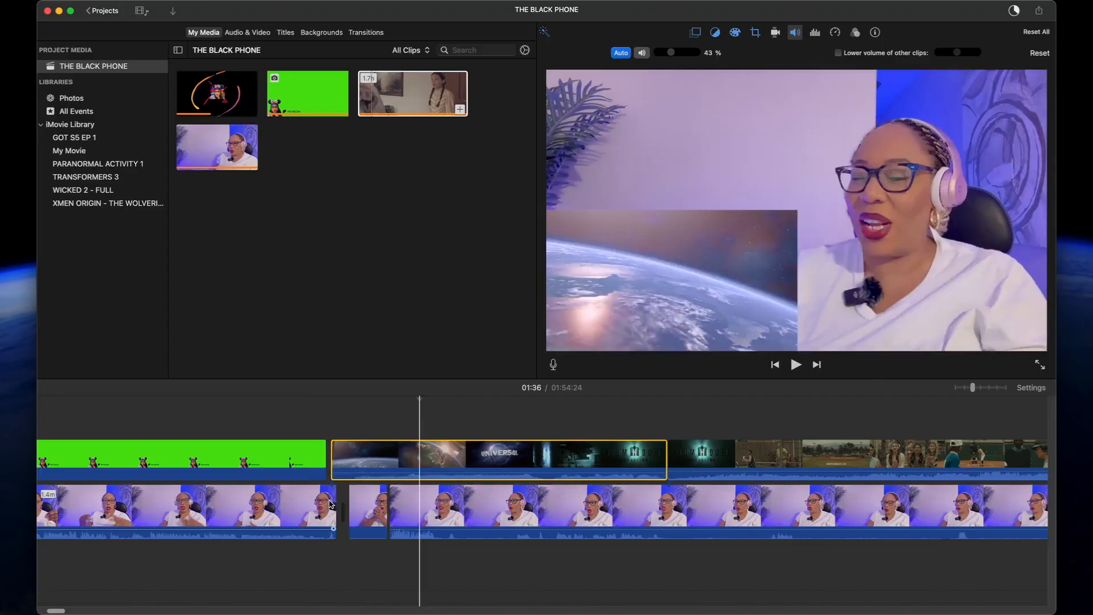
key(super+z)
key(super+z)
key(super+z)
key(super+z)
key(super+z)
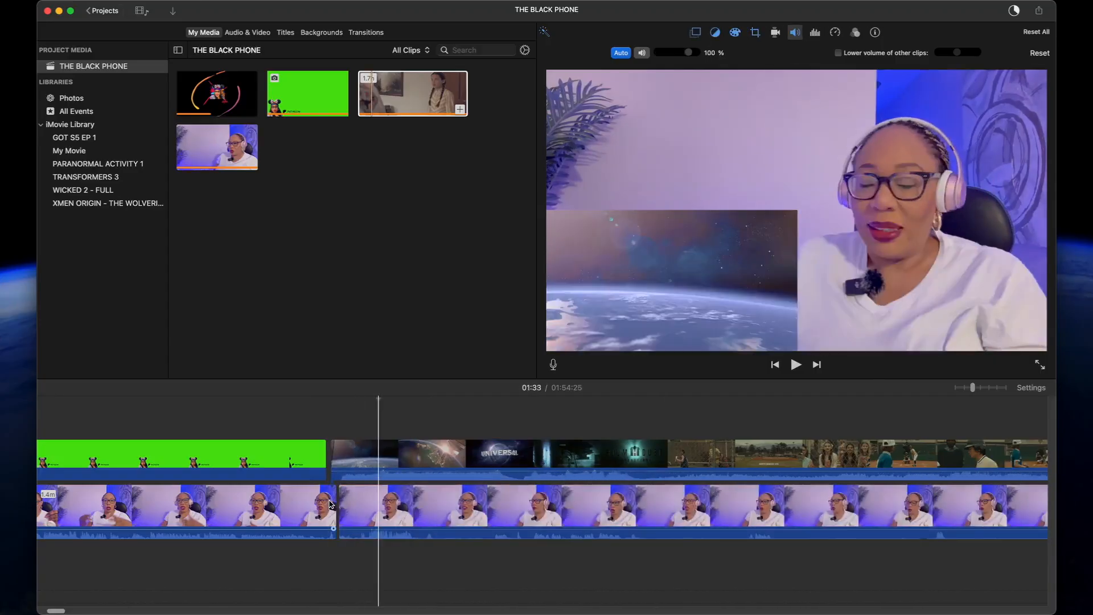
key(super+z)
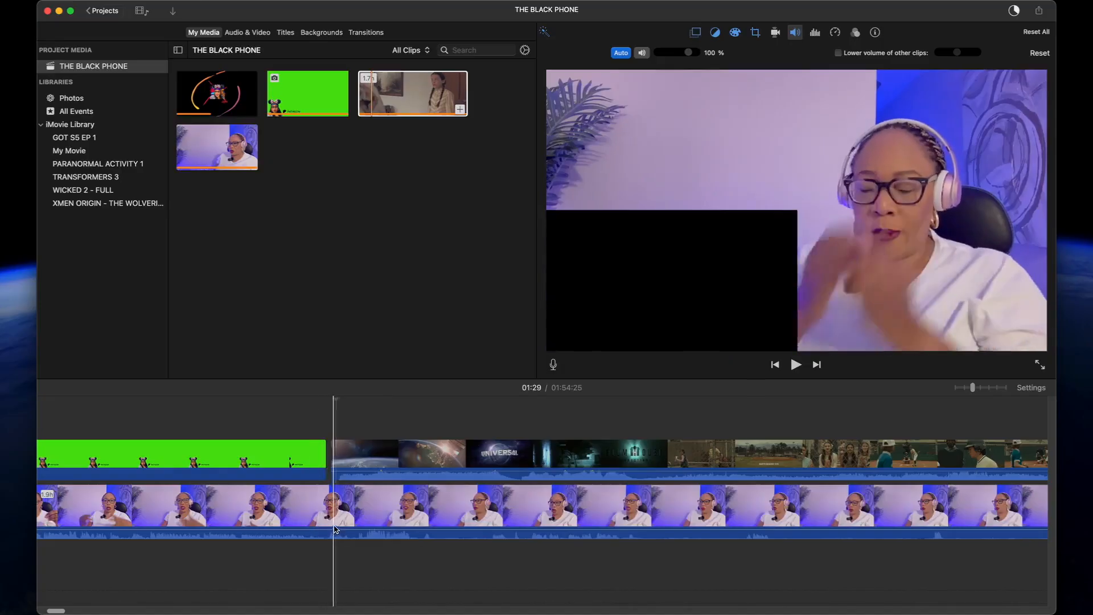
Split a 2.9-second segment out of the reaction clip at about 01:29 and lower its volume to 0%
click(336, 526)
key(super+b)
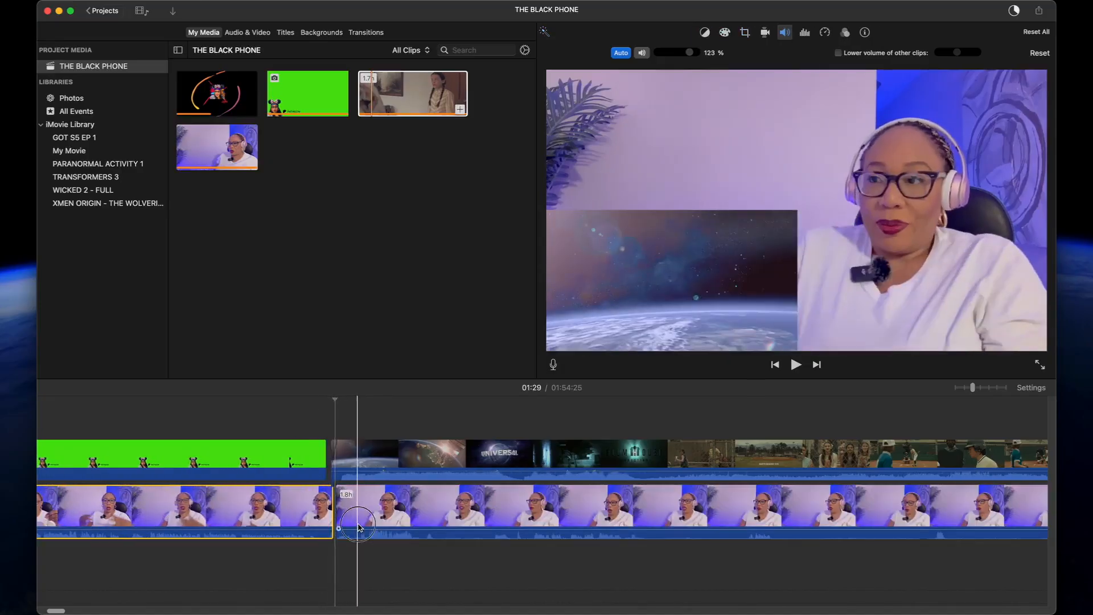
click(344, 521)
key(super+b)
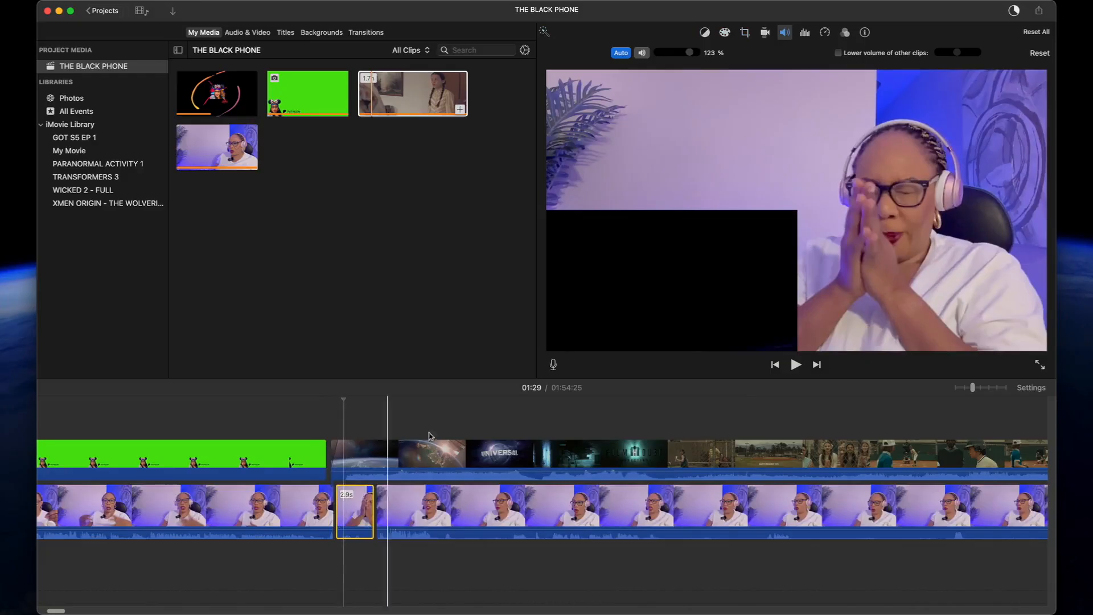
drag(673, 55, 578, 54)
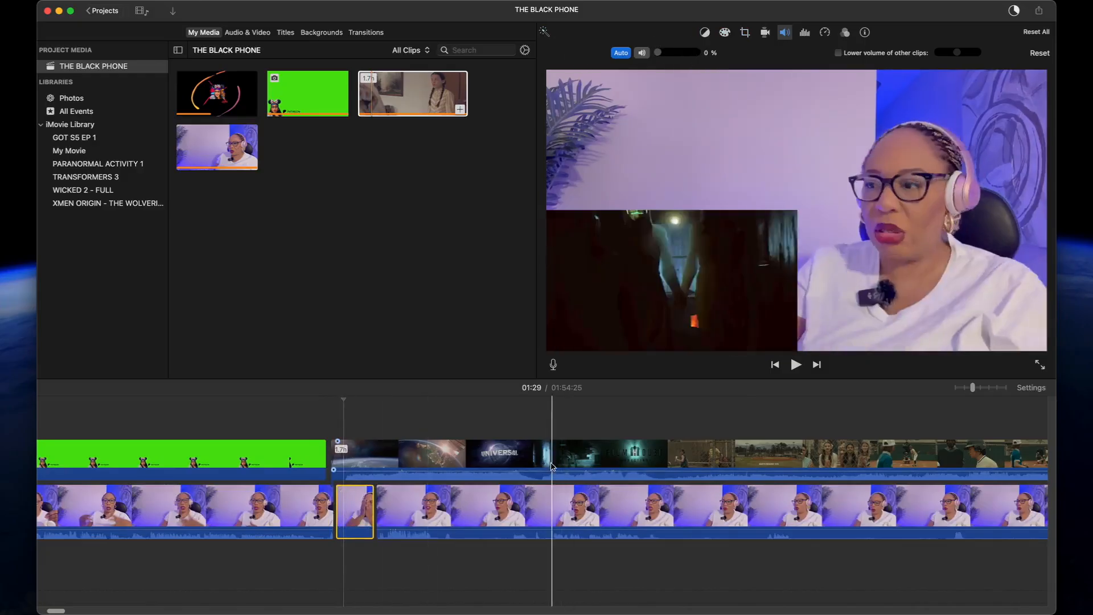
Play the movie opening at several points up to the Blumhouse logo and examine the waveforms to locate where it ends
key(space)
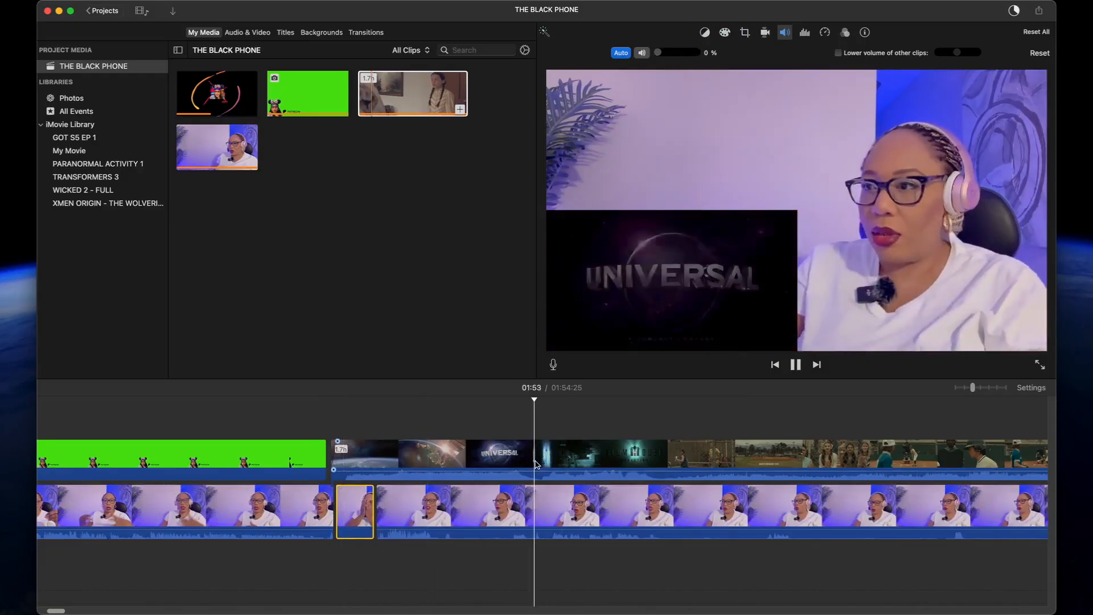
click(504, 418)
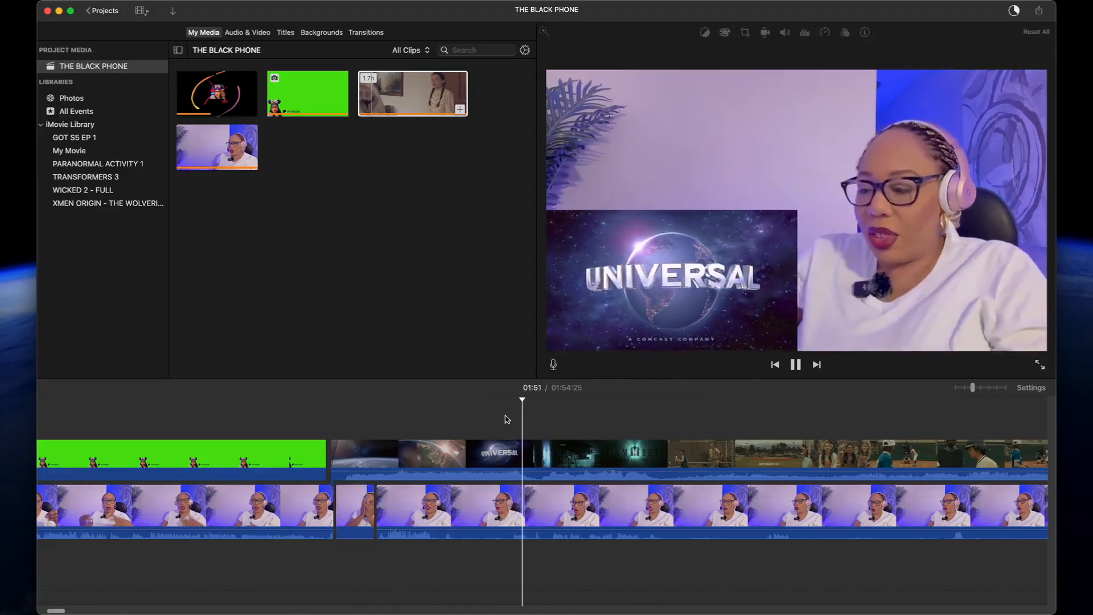
click(620, 417)
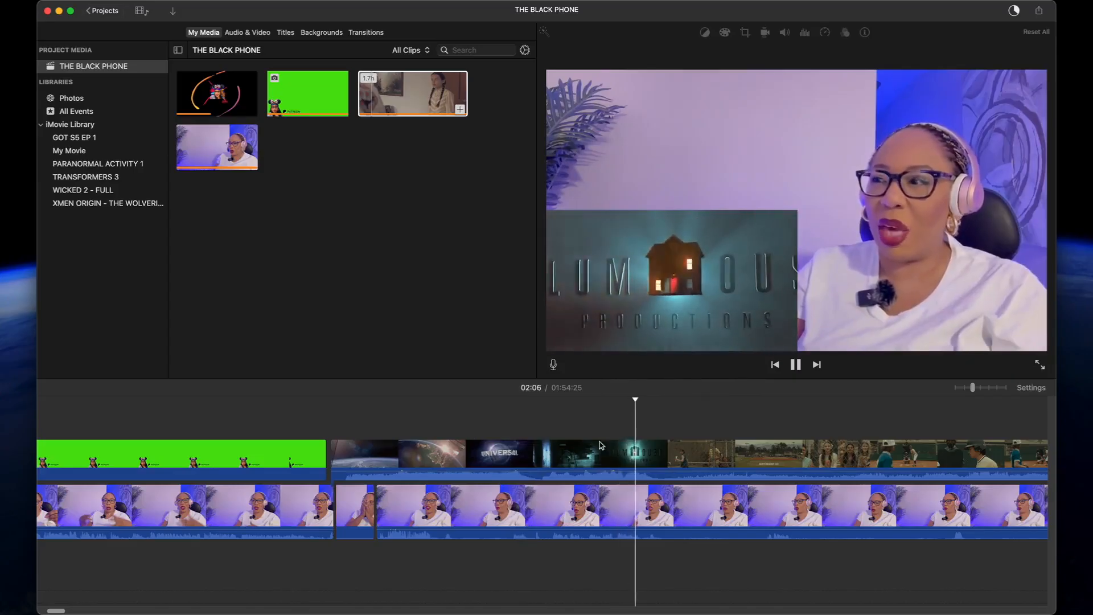
click(322, 408)
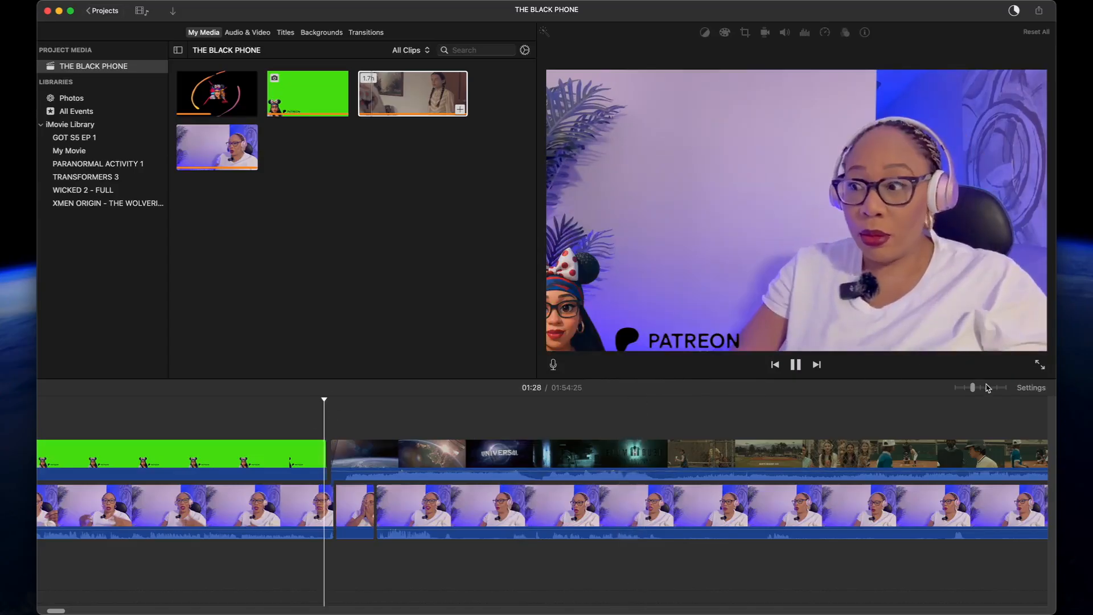
drag(972, 387, 989, 387)
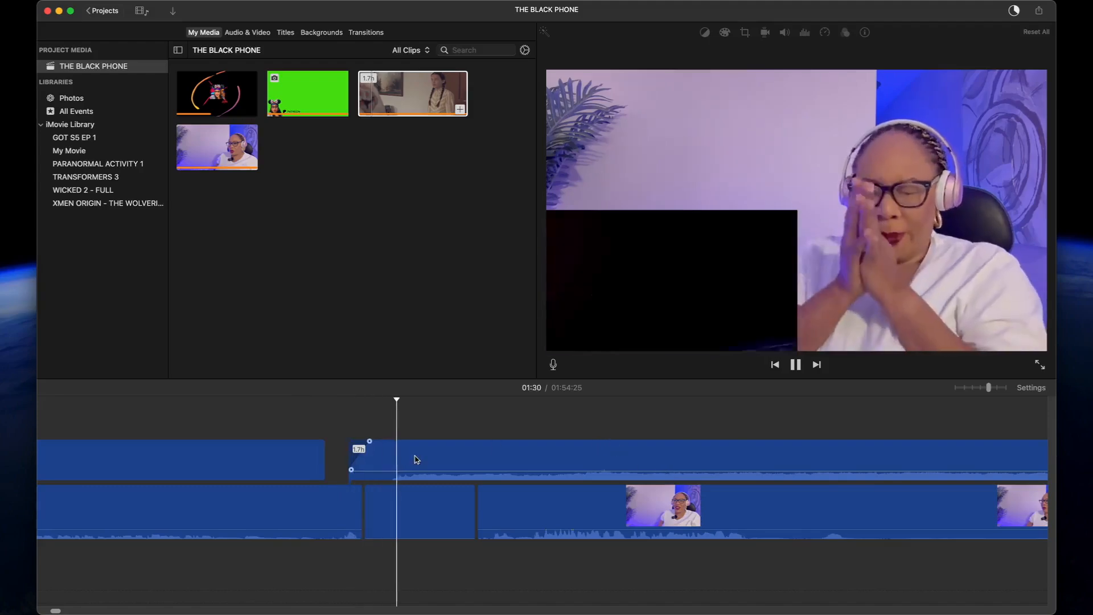
drag(988, 387, 979, 387)
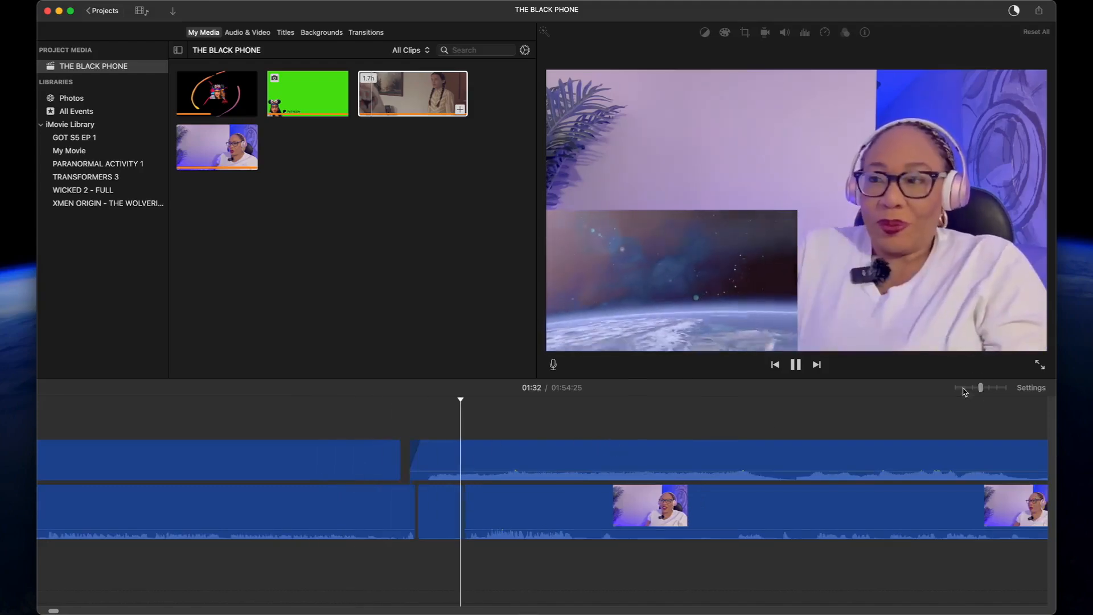
click(763, 408)
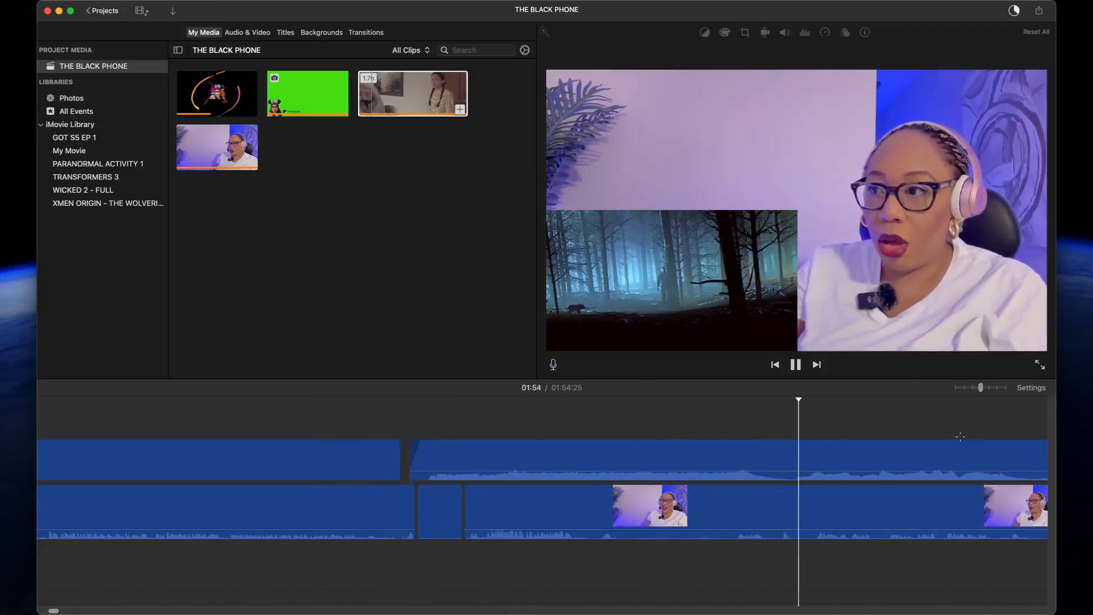
click(961, 407)
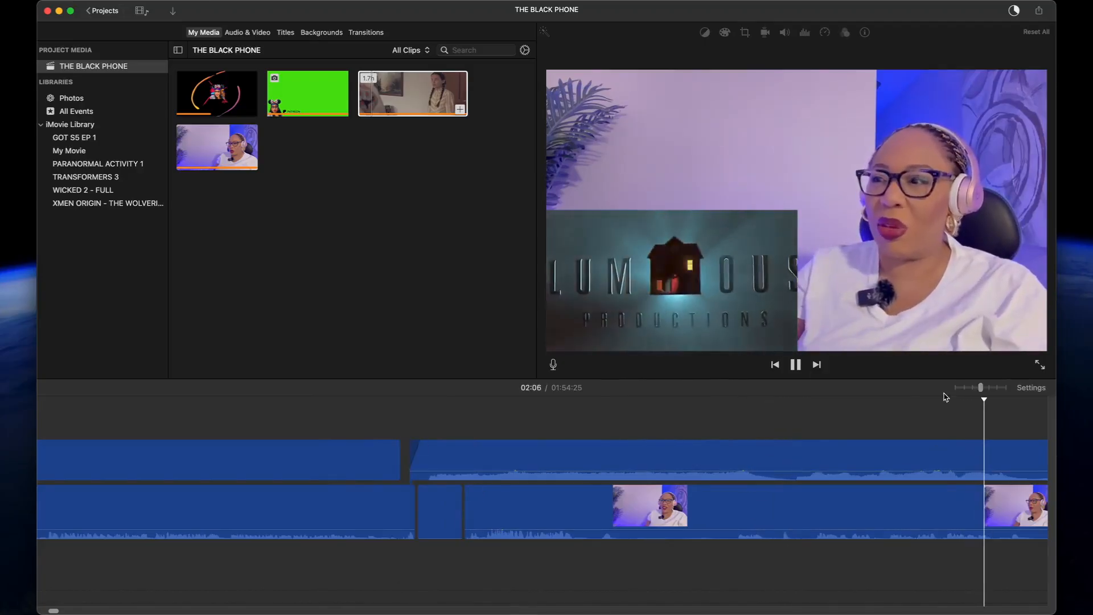
Split the picture-in-picture movie at about 02:09, lower the opening segment's volume to 18%, and play the part that follows
click(958, 389)
drag(964, 389, 972, 387)
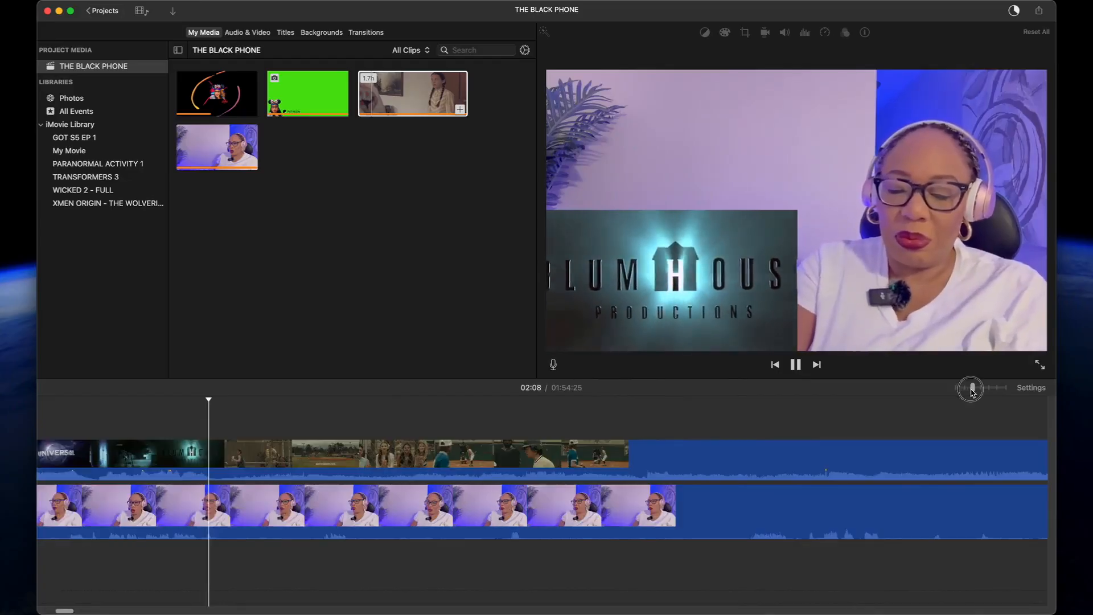
click(219, 462)
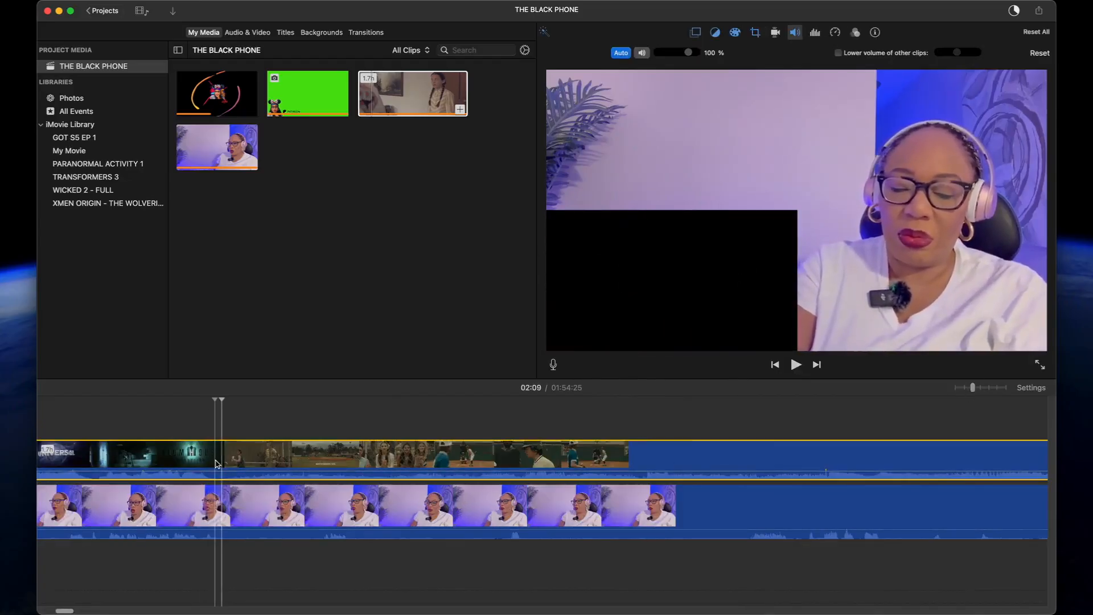
key(super+b)
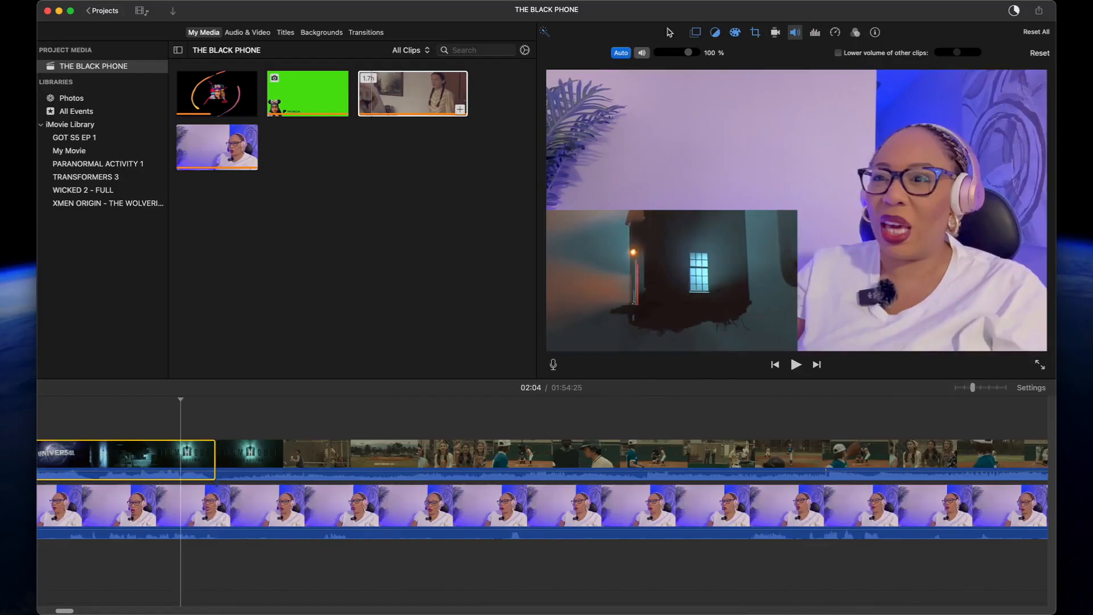
drag(669, 53, 664, 54)
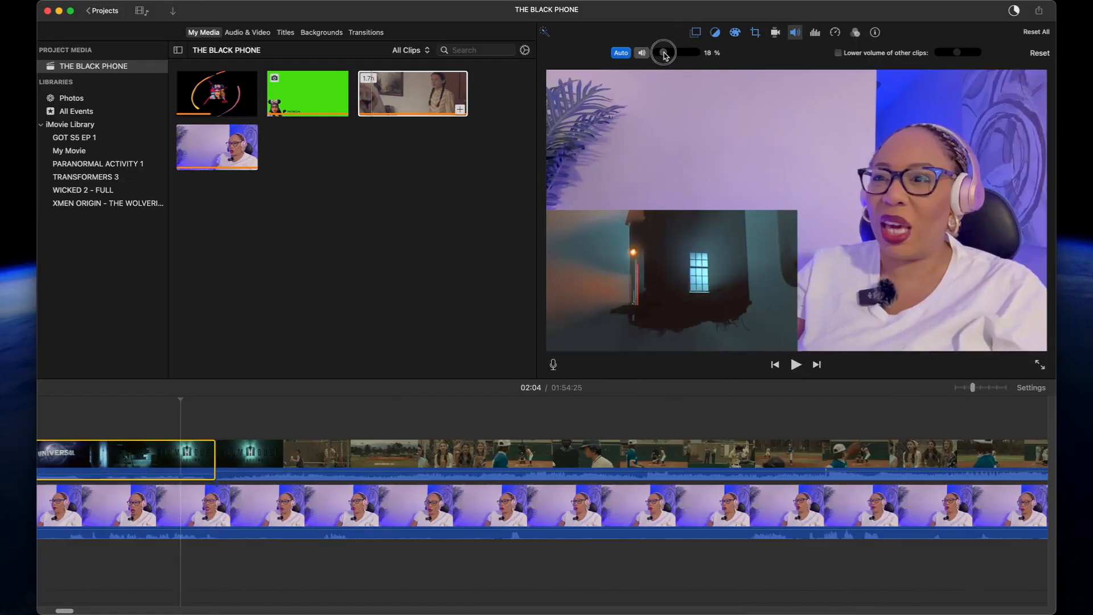
click(306, 501)
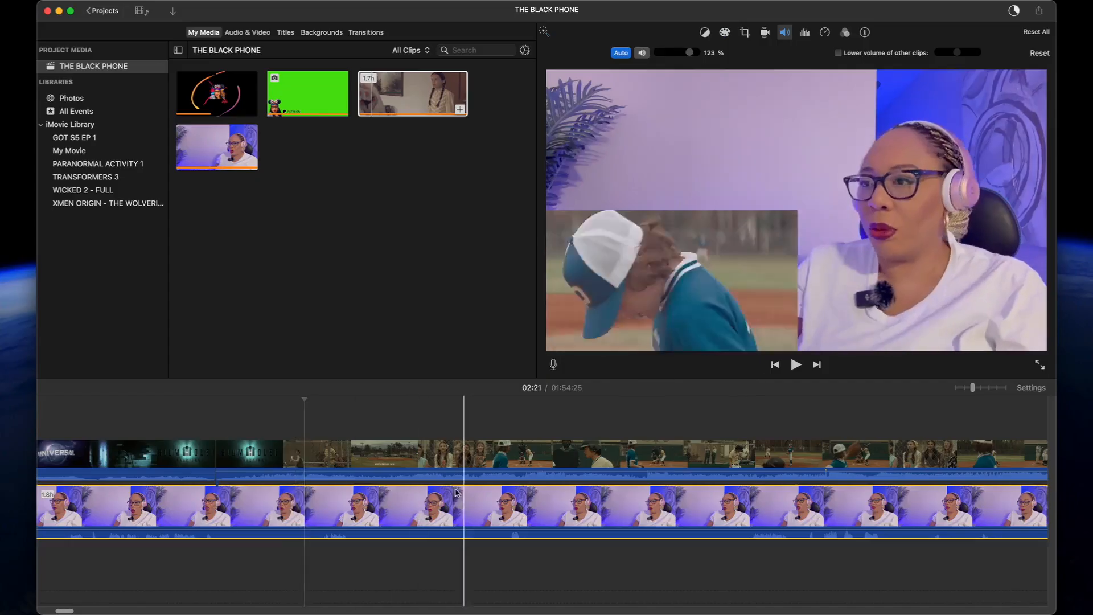
key(space)
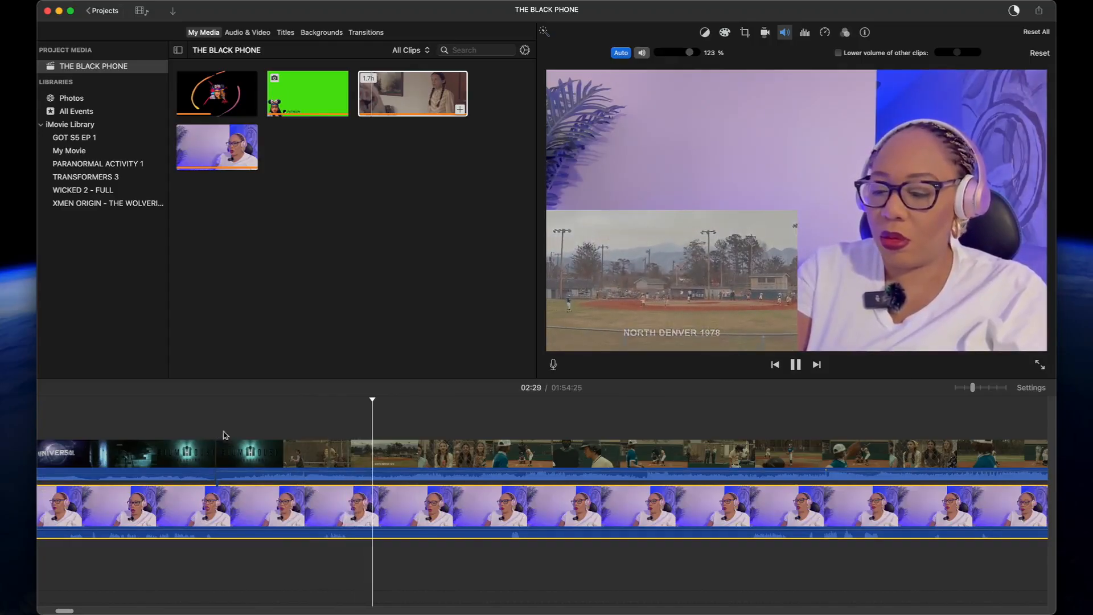
Cut a short sliver off the start of the second movie segment, delete it, and move the remainder against the opening segment
click(222, 452)
click(227, 470)
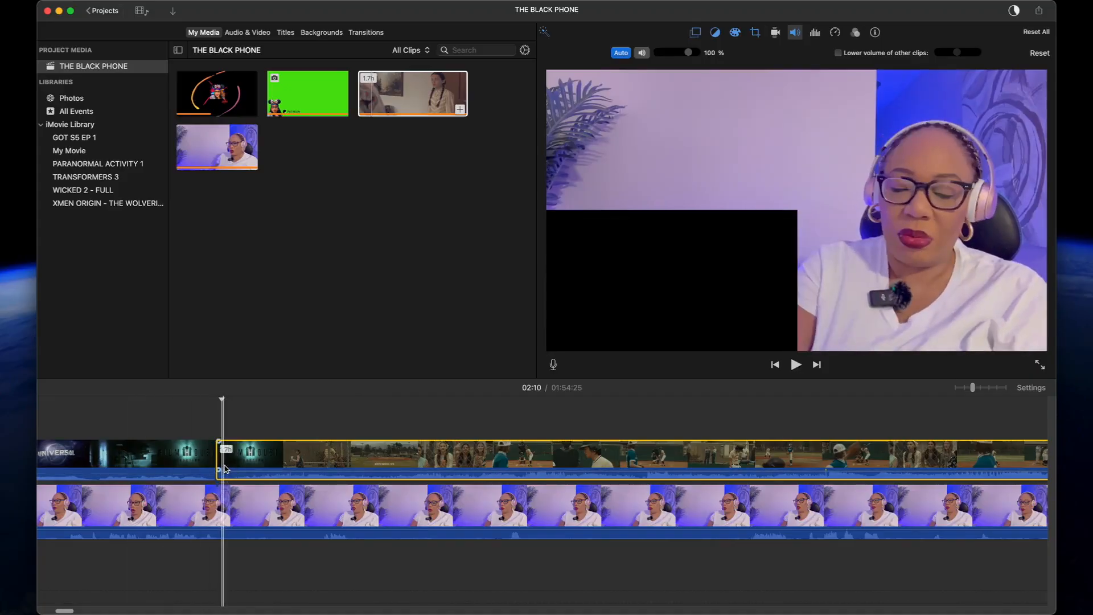
key(super+b)
click(219, 463)
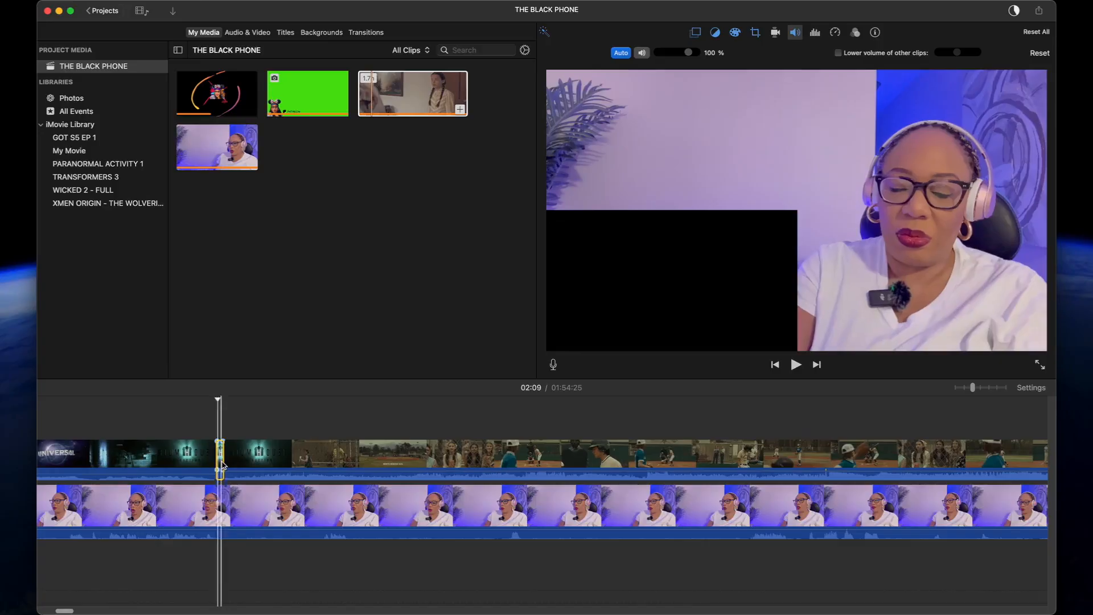
key(Delete)
click(230, 464)
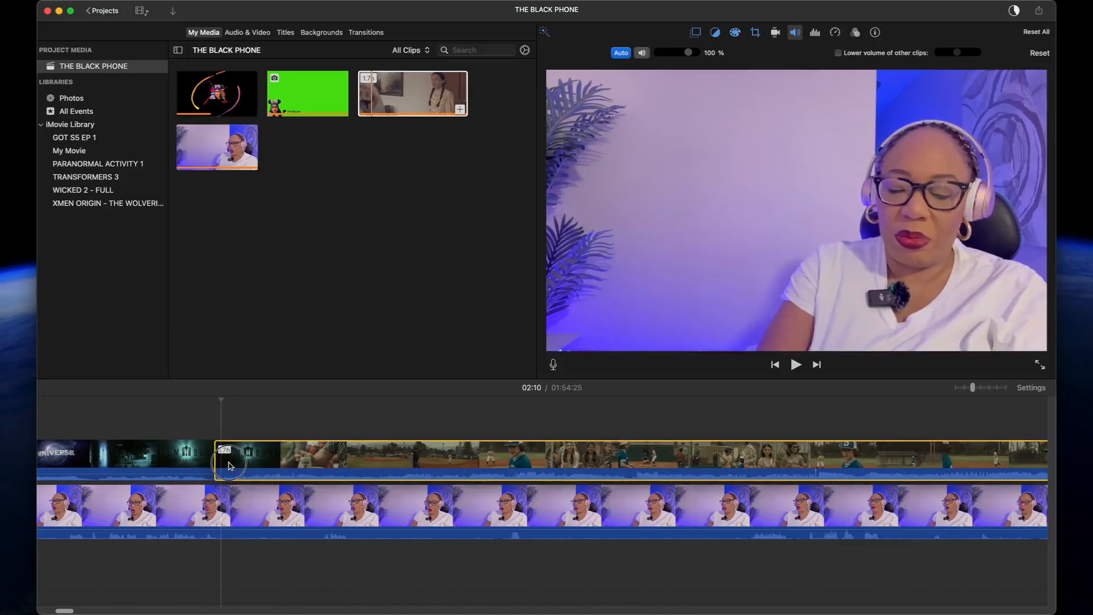
Play the second movie segment alongside the reaction around 02:22 to check their timing and sound
key(space)
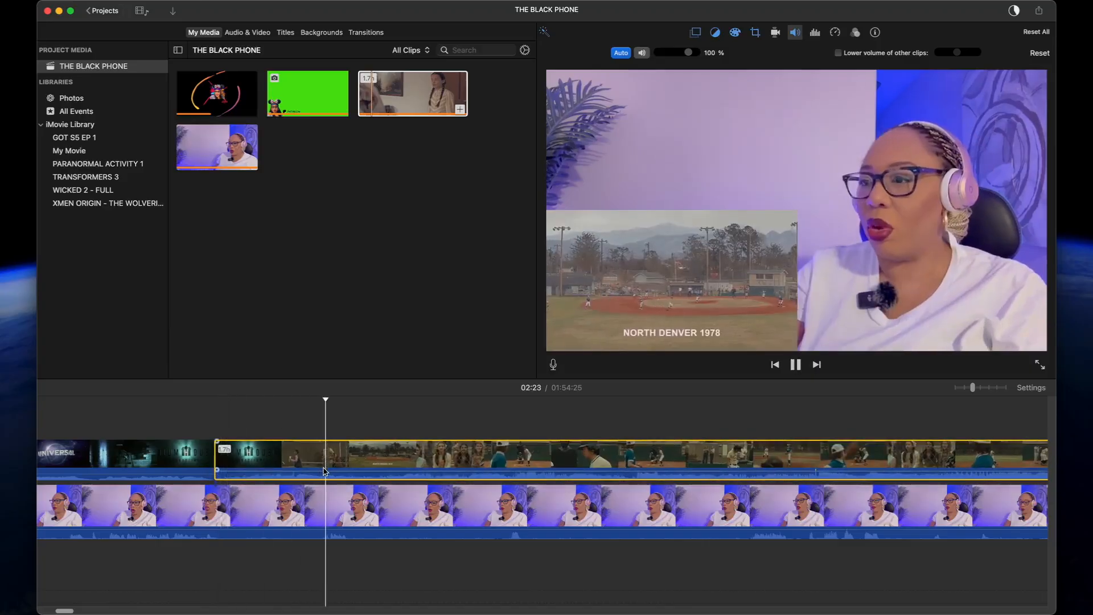
key(space)
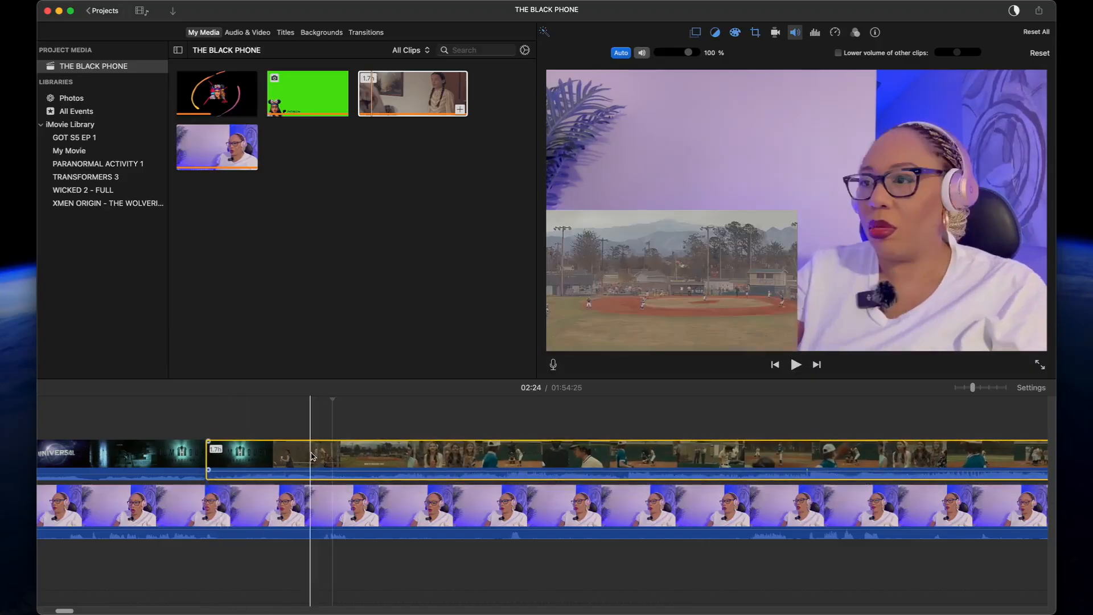
key(space)
click(312, 460)
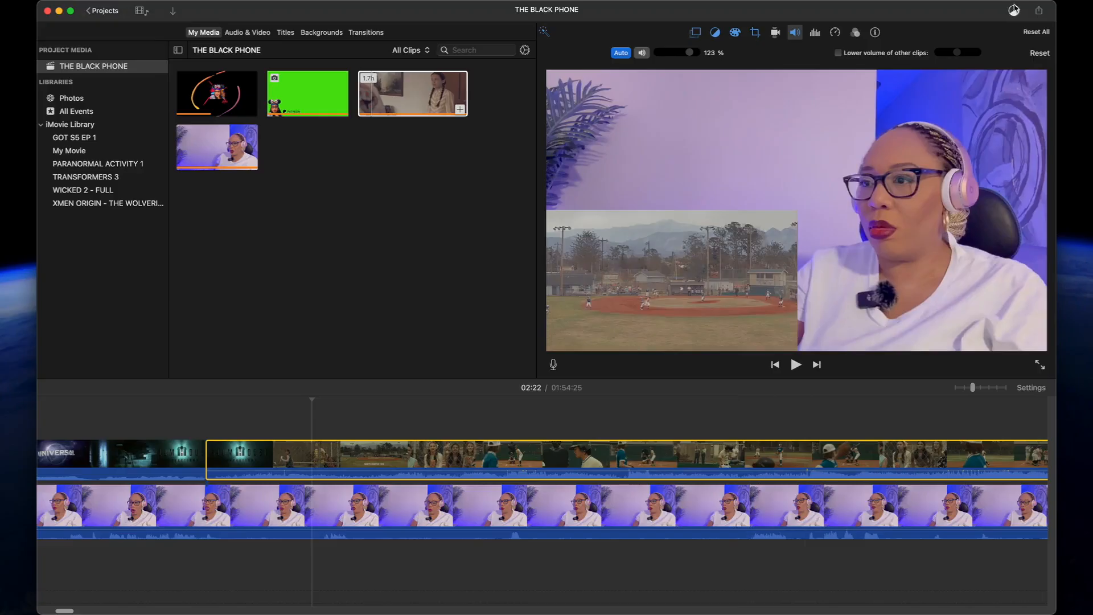
Look over the project's sharing and export options, and close them without exporting
click(1039, 13)
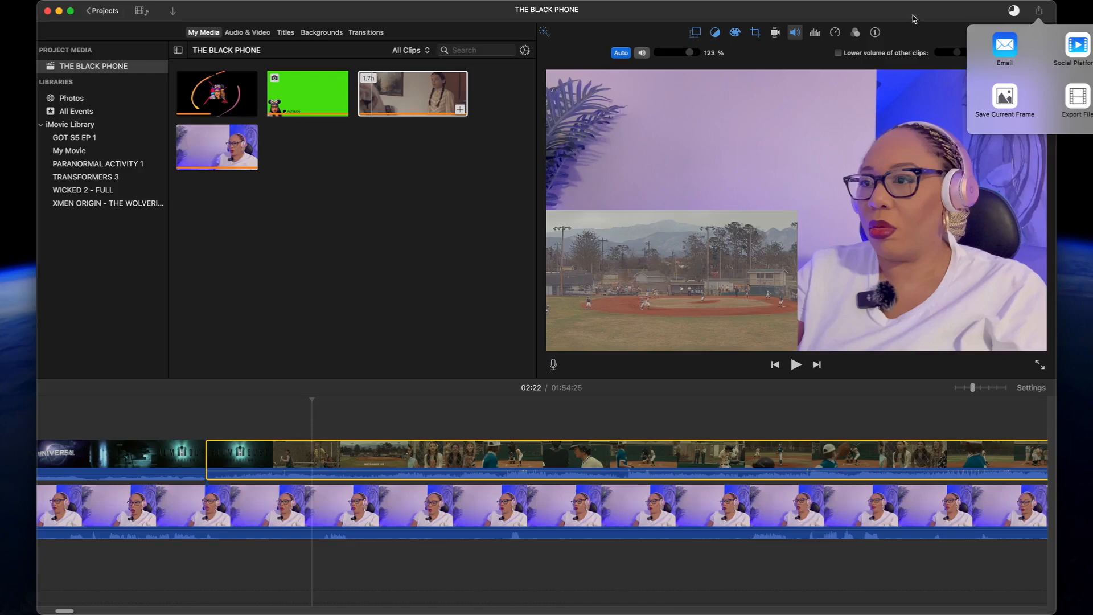
click(914, 19)
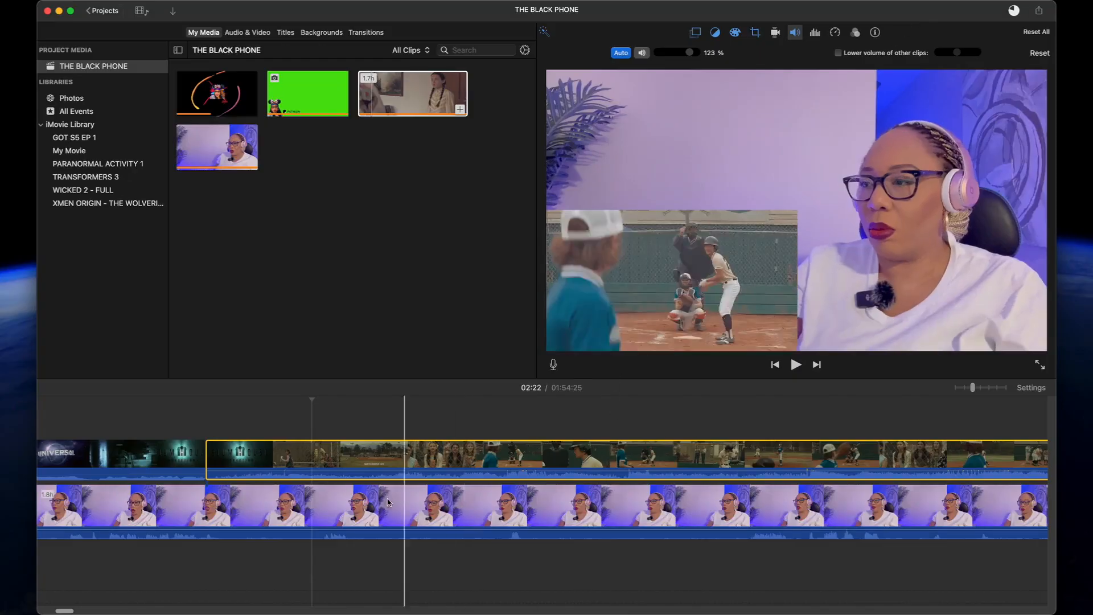
Try splitting the second movie segment at 02:29
click(369, 460)
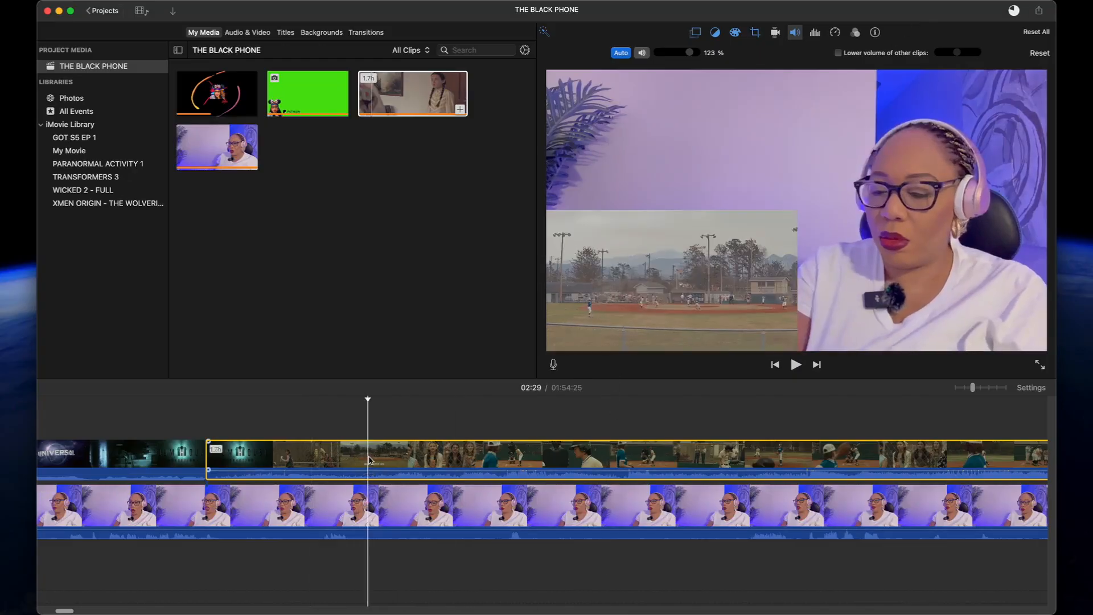
key(super+b)
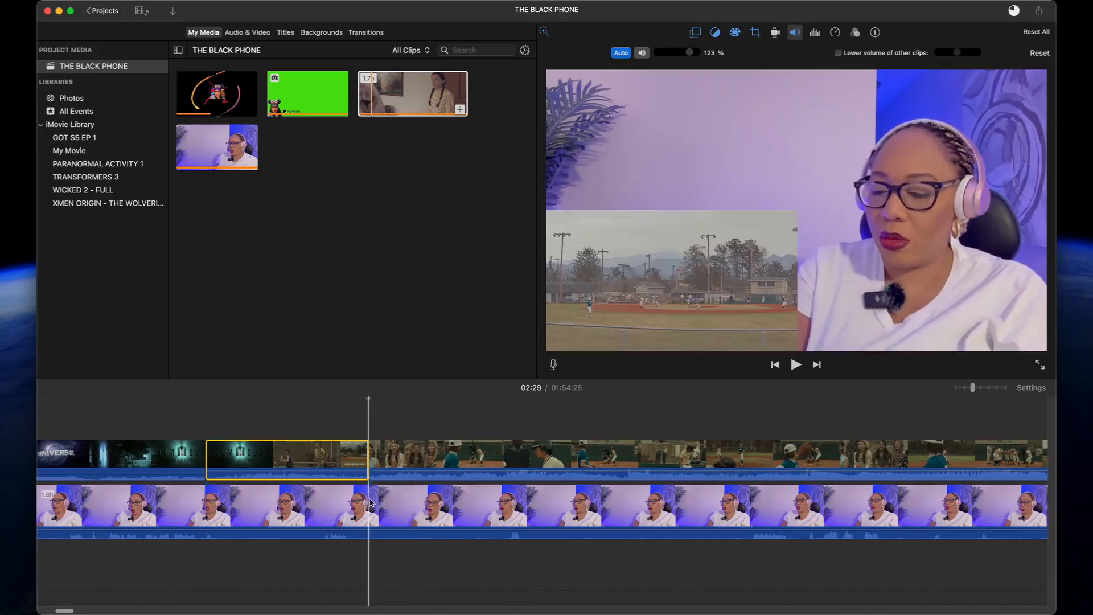
click(377, 515)
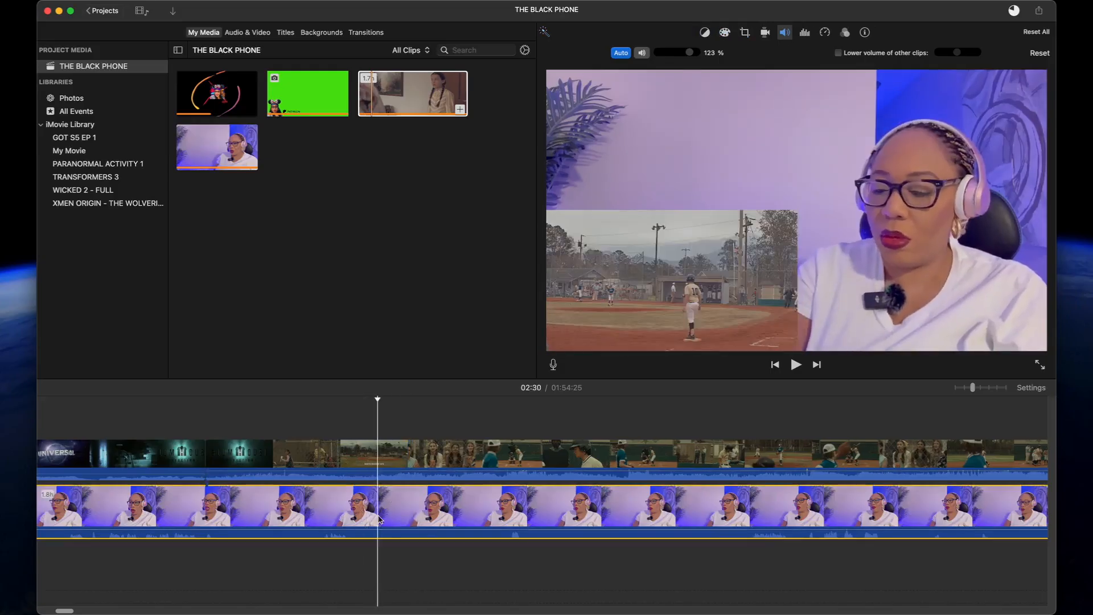
click(376, 458)
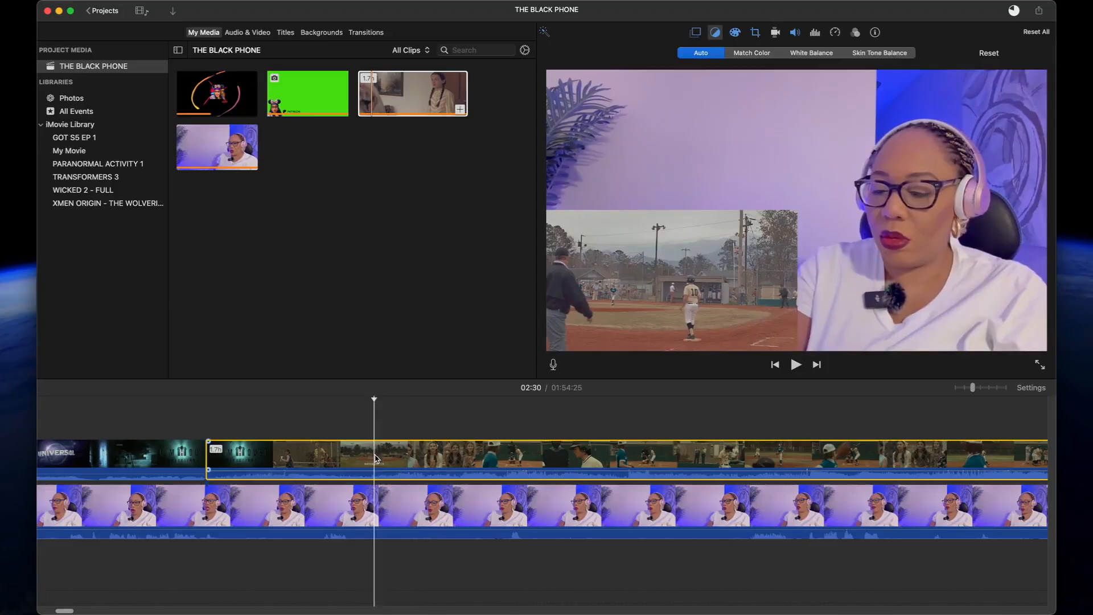
Split the main reaction clip at about 02:29, near the baseball field scene
click(374, 508)
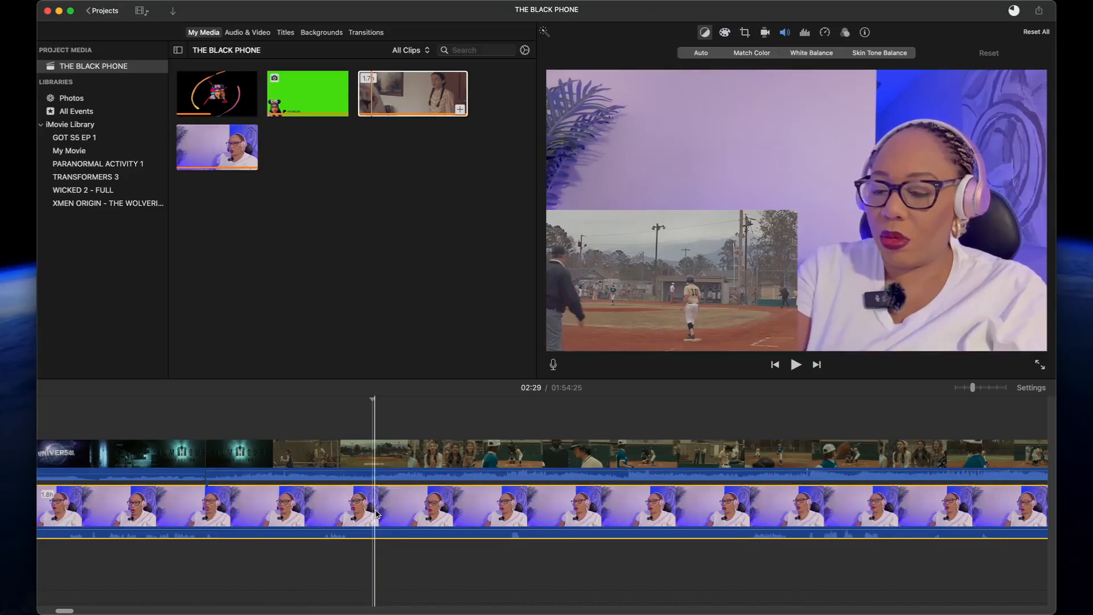
key(super+b)
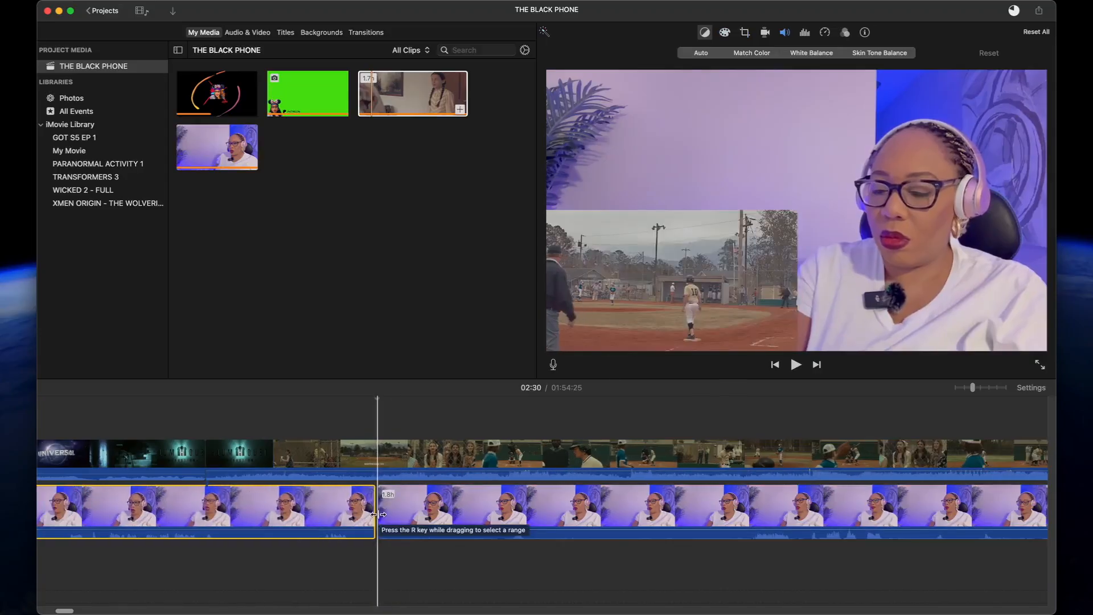
Try inserting the 2-second clip of the girl with the teddy bear from the GOT S5 EP 1 event into the movie track at about 02:30
click(377, 456)
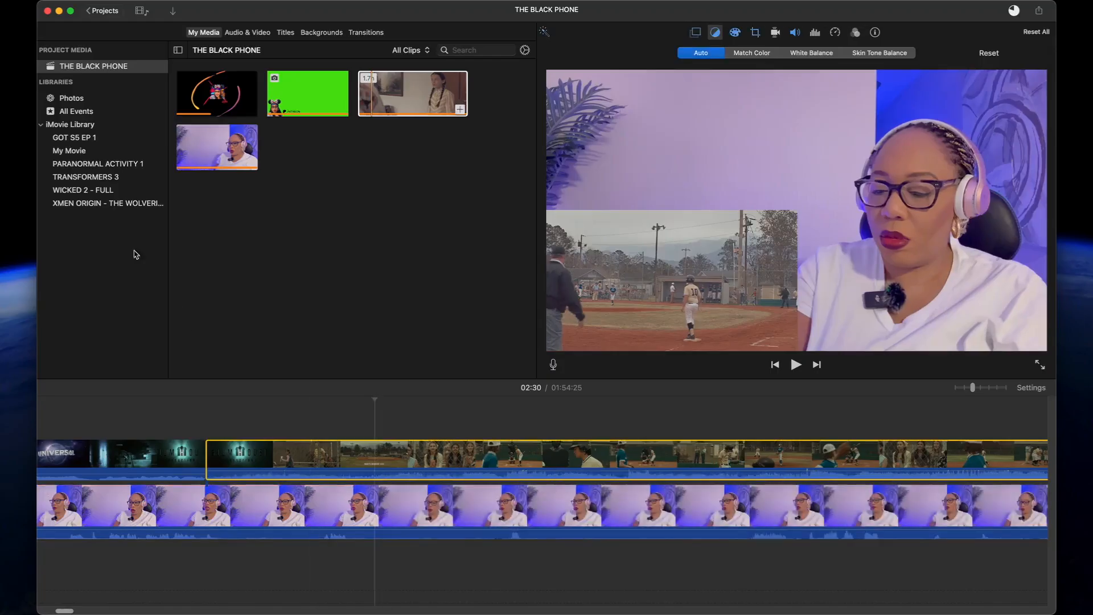
click(71, 163)
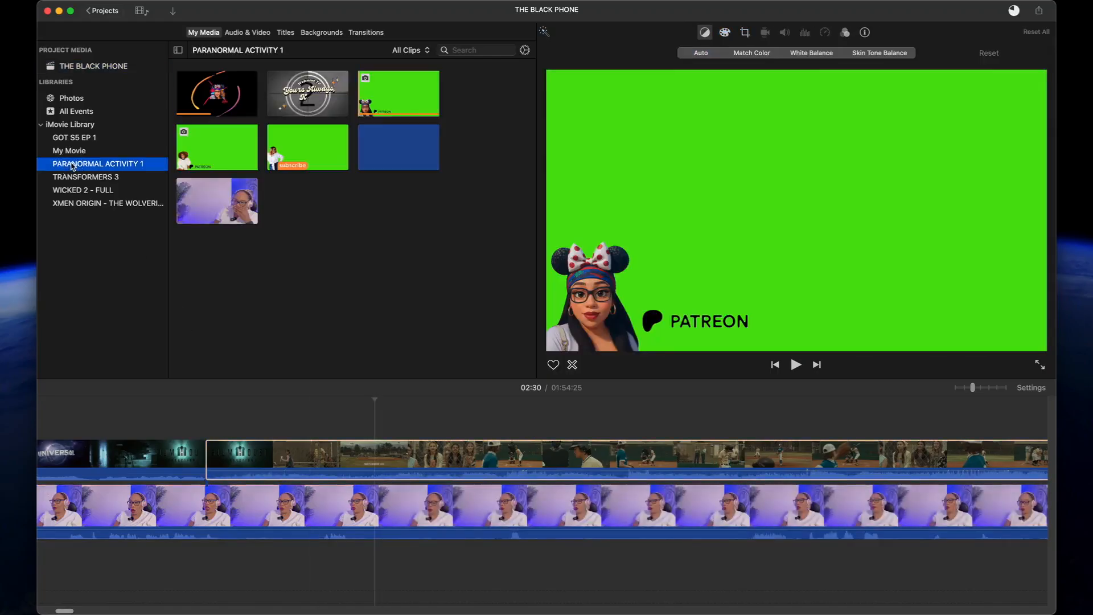
click(67, 139)
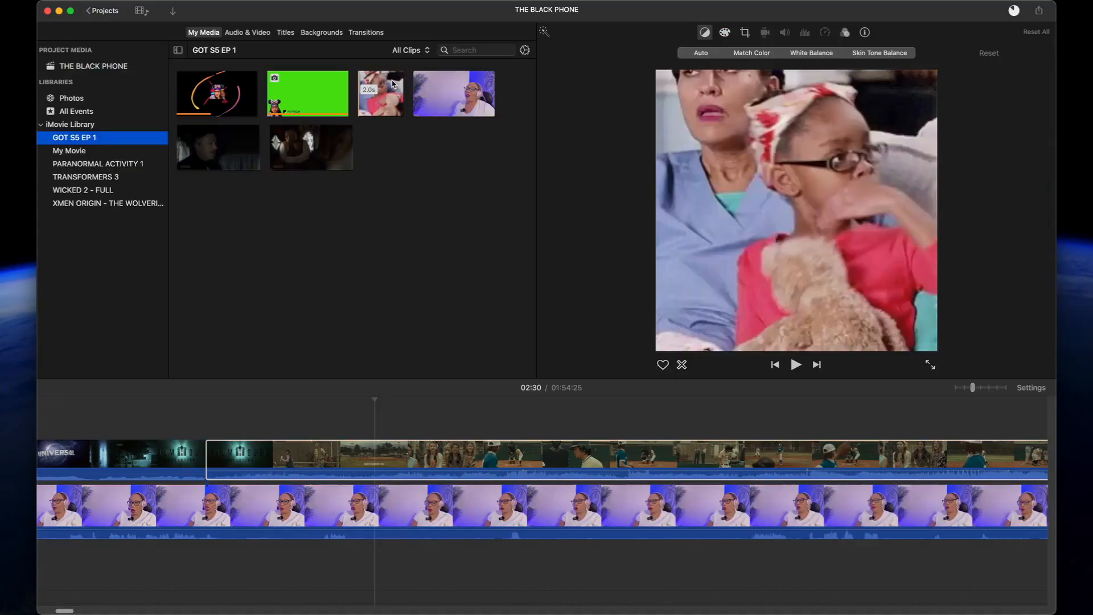
drag(392, 87, 373, 449)
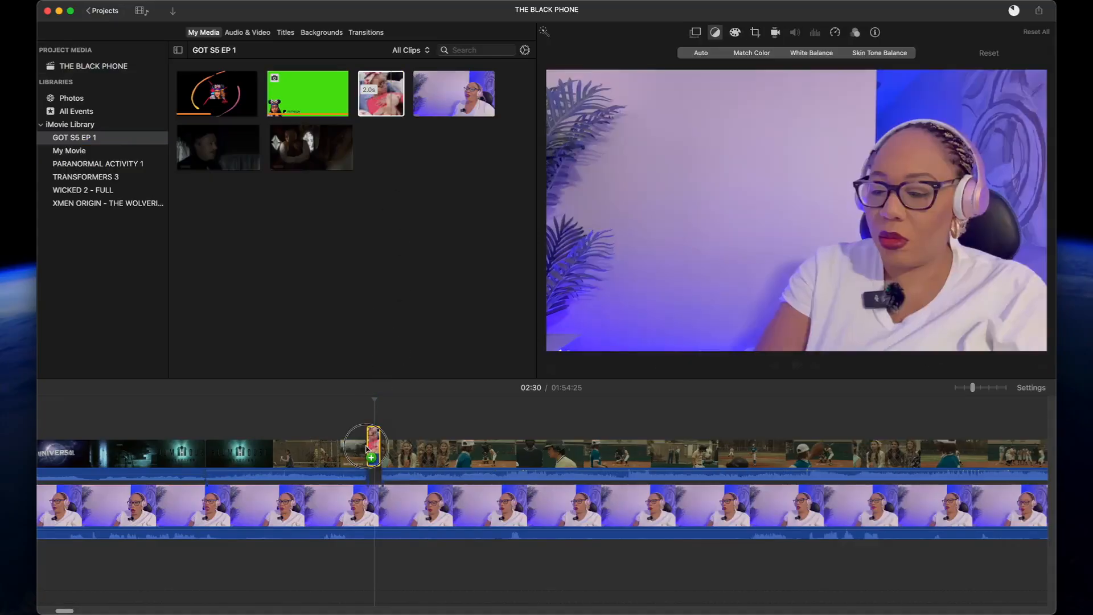
Play the inserted teddy bear clip over the reaction, and undo its insertion
key(space)
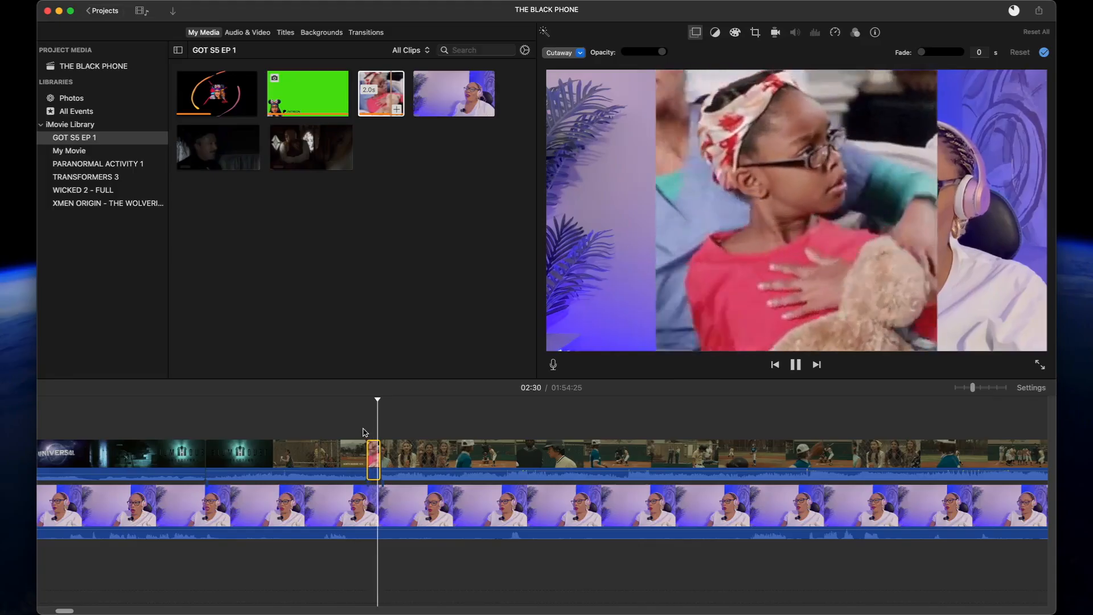
click(375, 454)
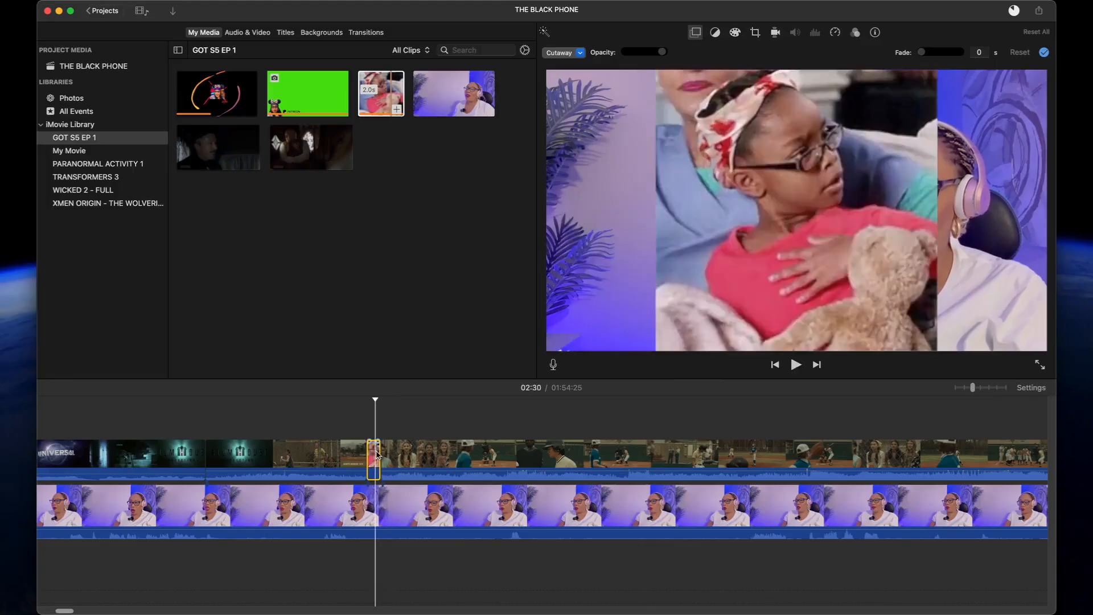
key(super+z)
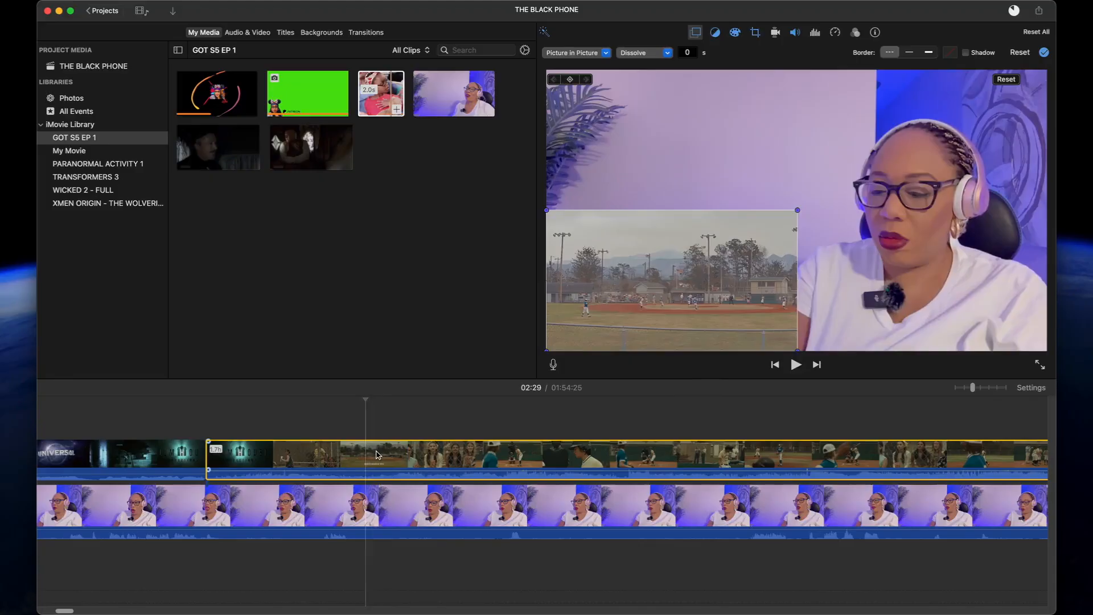